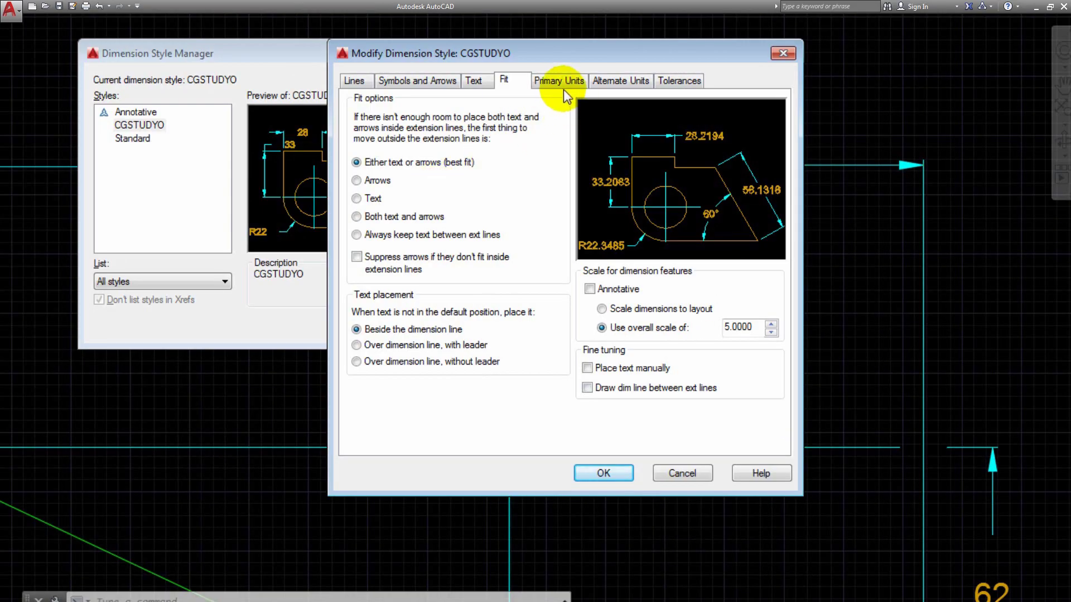
# Show the CGSTUDYO style's Primary Units page, with Decimal format and 0.0000 precision.
pyautogui.click(561, 85)
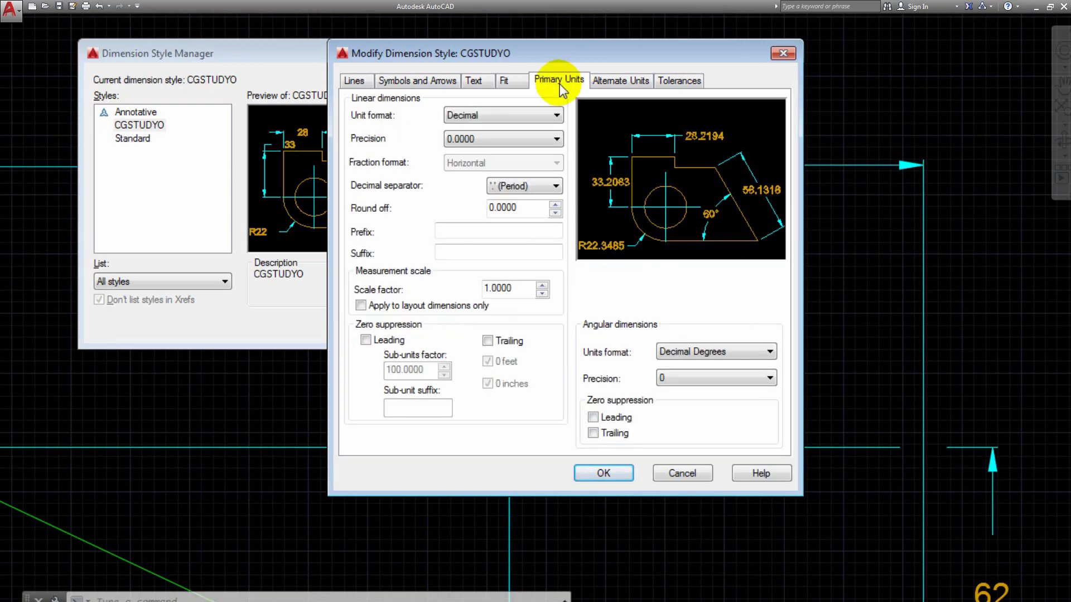
# Preview the Engineering, Architectural, Fractional, Windows Desktop and Scientific unit formats, ending on Decimal.
pyautogui.click(552, 114)
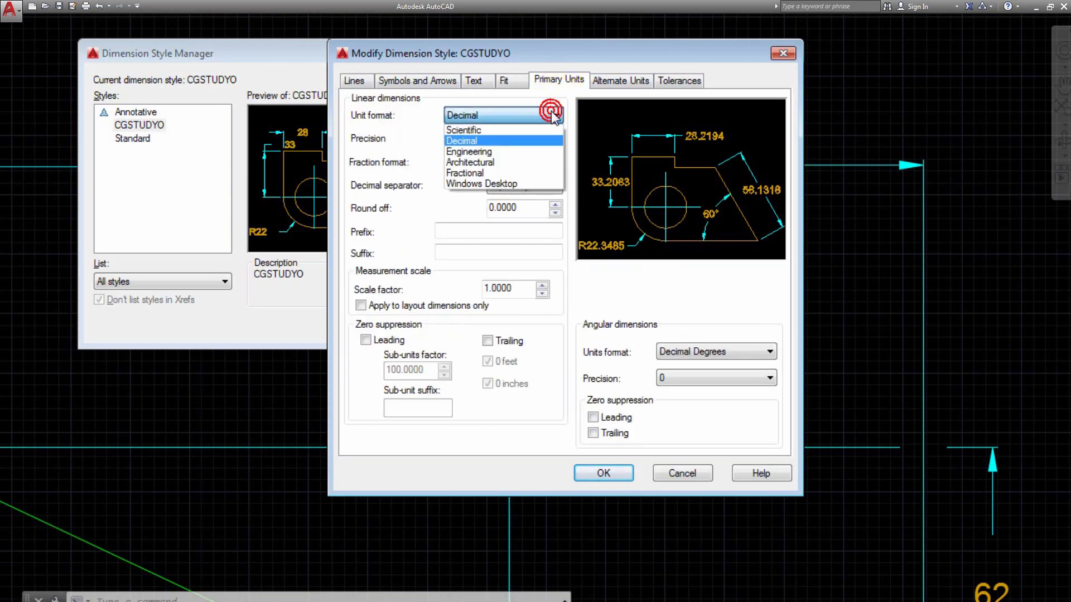
pyautogui.click(495, 154)
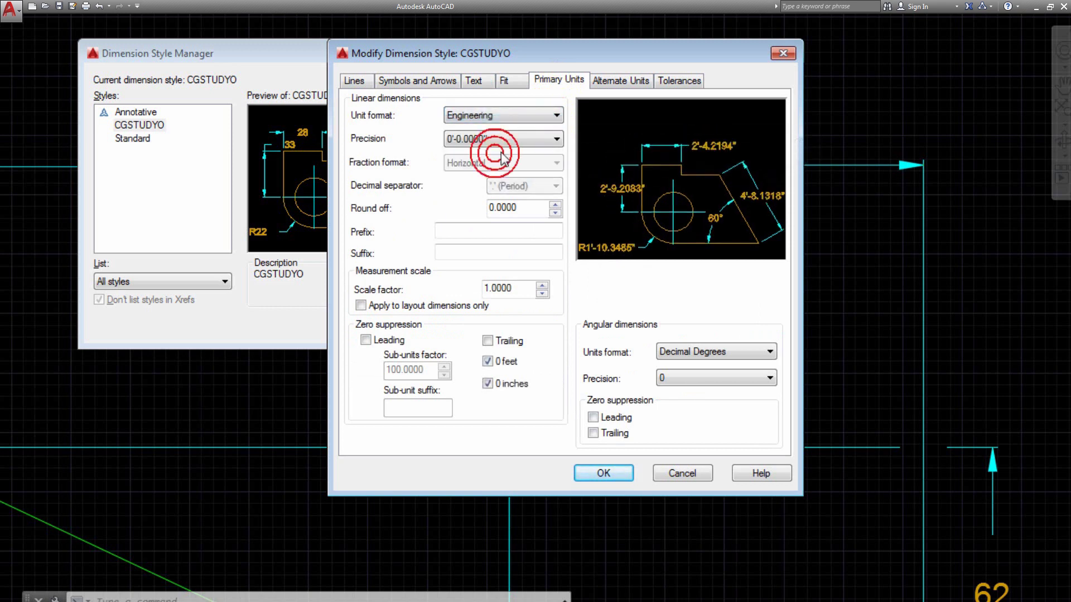
pyautogui.click(510, 116)
pyautogui.click(535, 159)
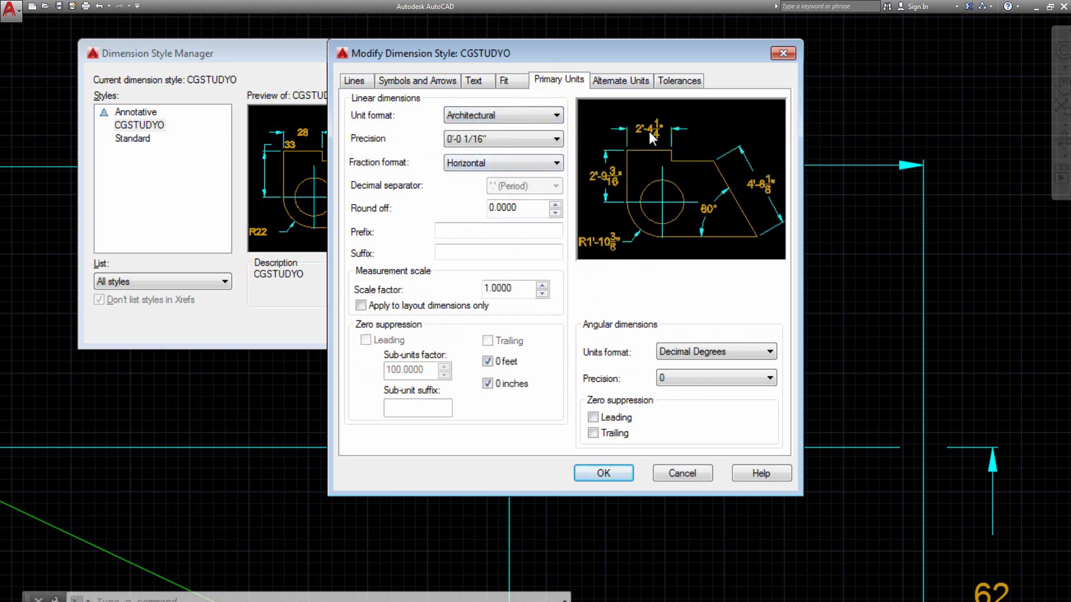
pyautogui.click(507, 120)
pyautogui.click(478, 167)
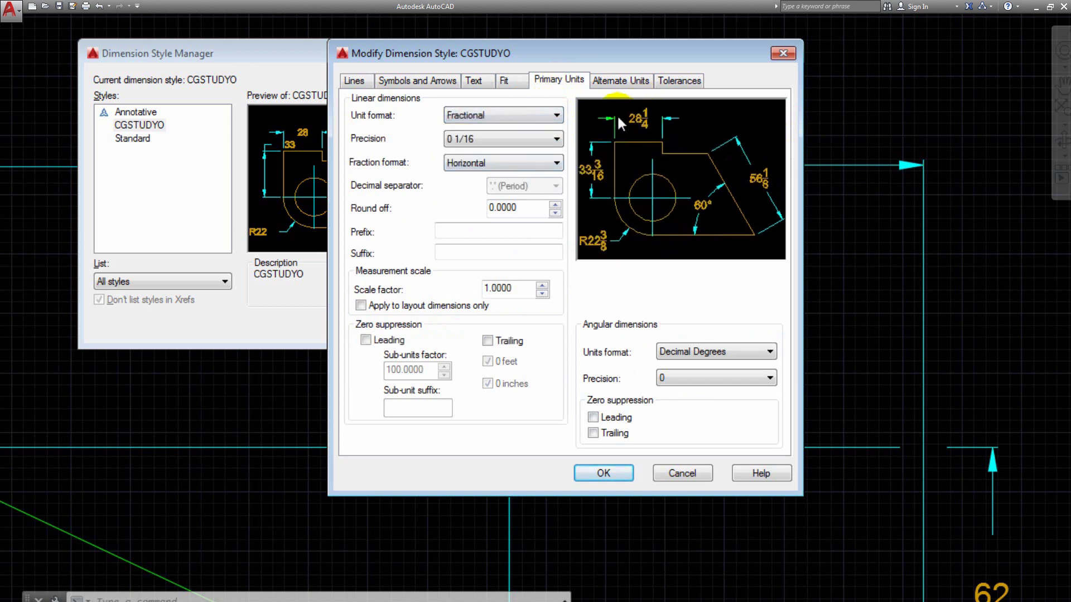
pyautogui.click(504, 115)
pyautogui.click(500, 181)
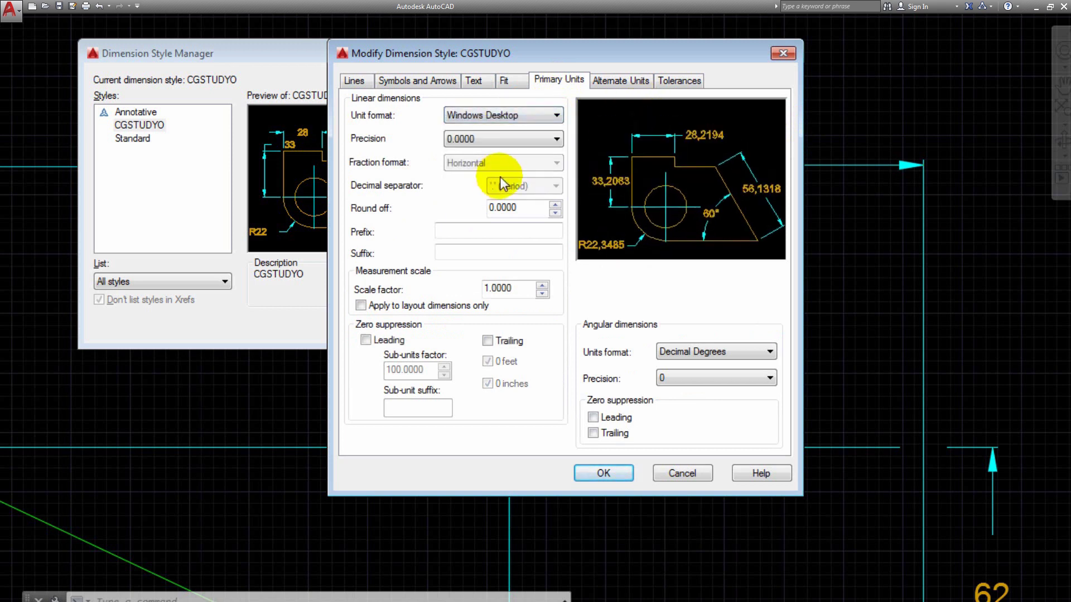
pyautogui.click(510, 115)
pyautogui.click(512, 128)
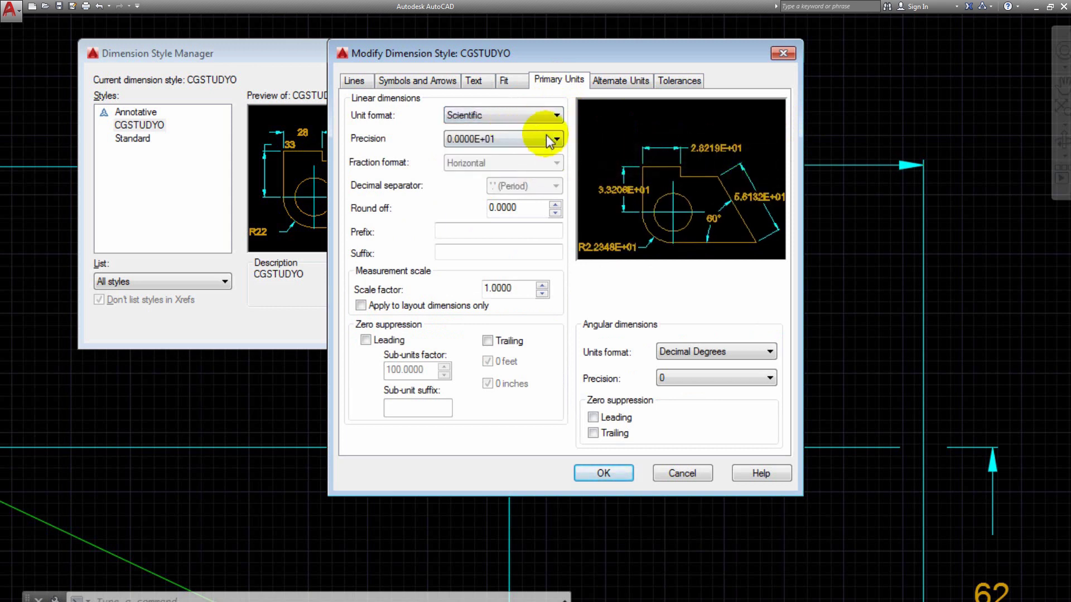
pyautogui.click(517, 114)
pyautogui.click(500, 138)
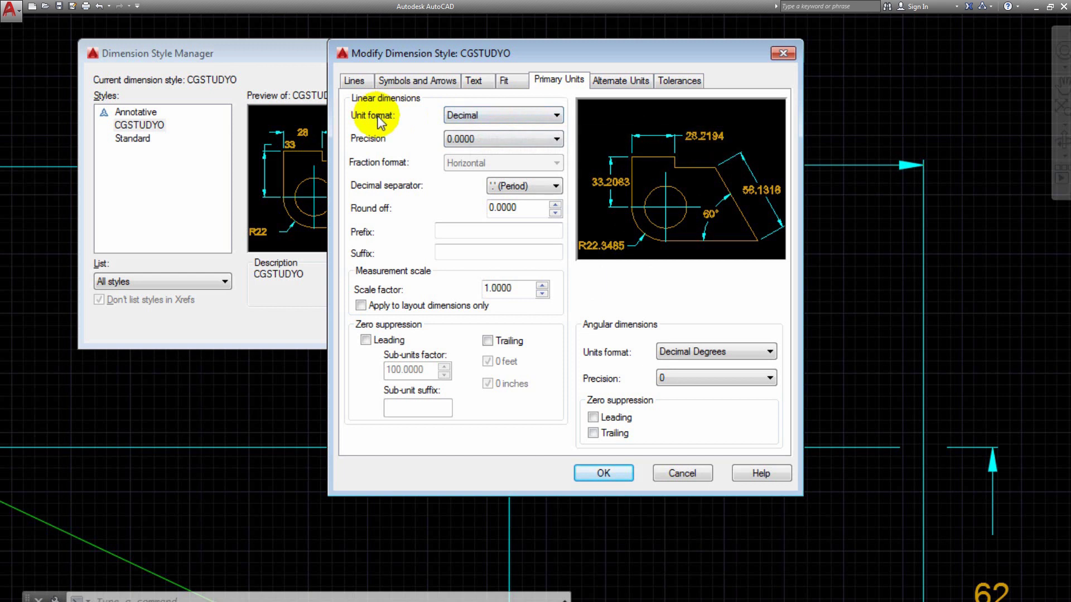
# Set linear precision to 0.00, keeping the period as decimal separator.
pyautogui.click(514, 140)
pyautogui.click(491, 207)
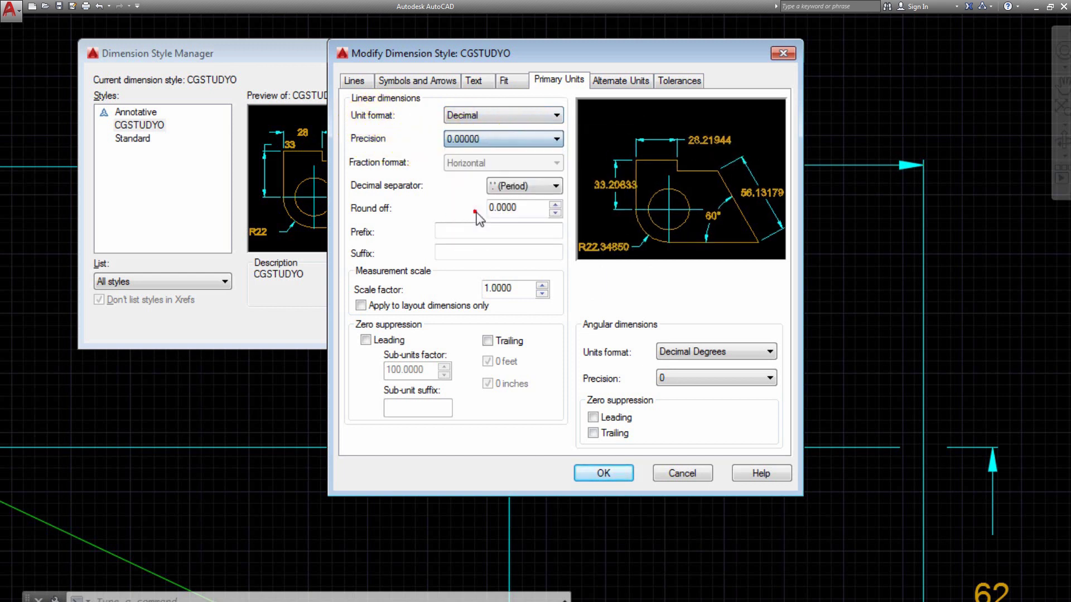
pyautogui.click(489, 139)
pyautogui.click(473, 175)
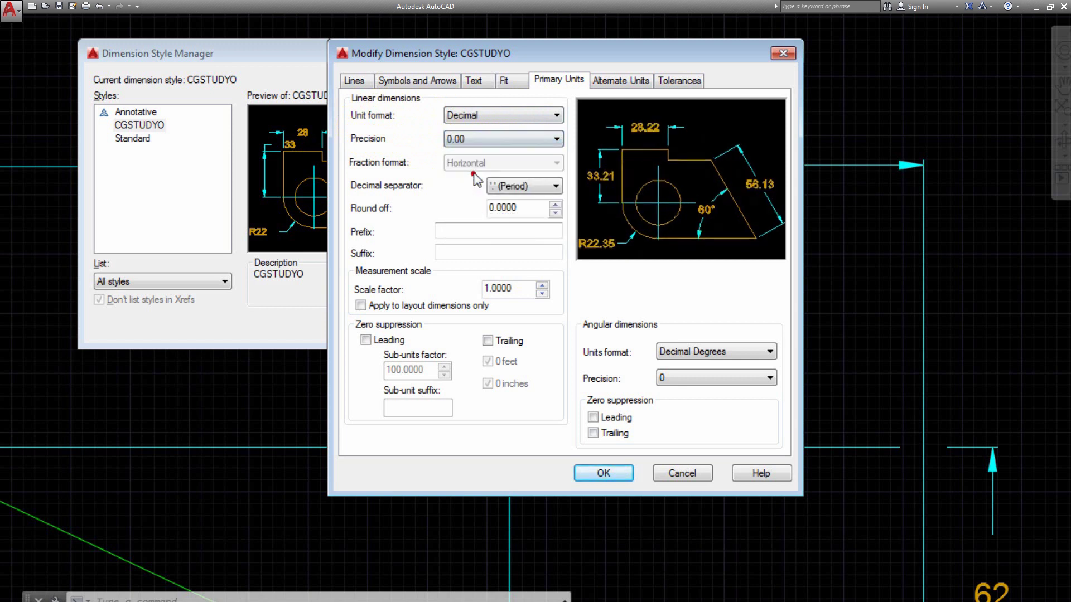
pyautogui.click(493, 185)
pyautogui.click(446, 188)
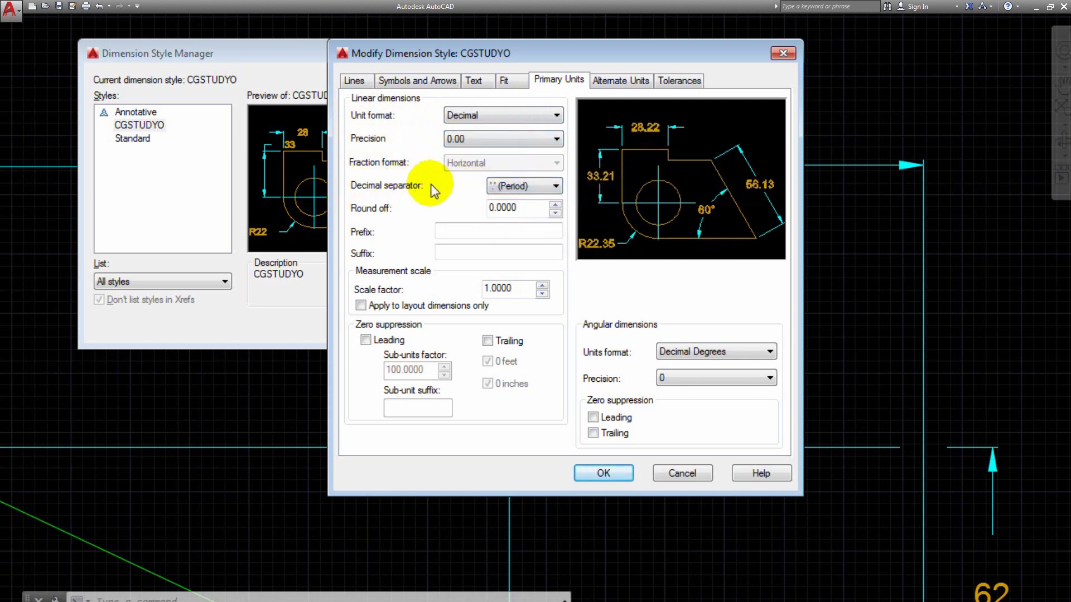
pyautogui.click(503, 115)
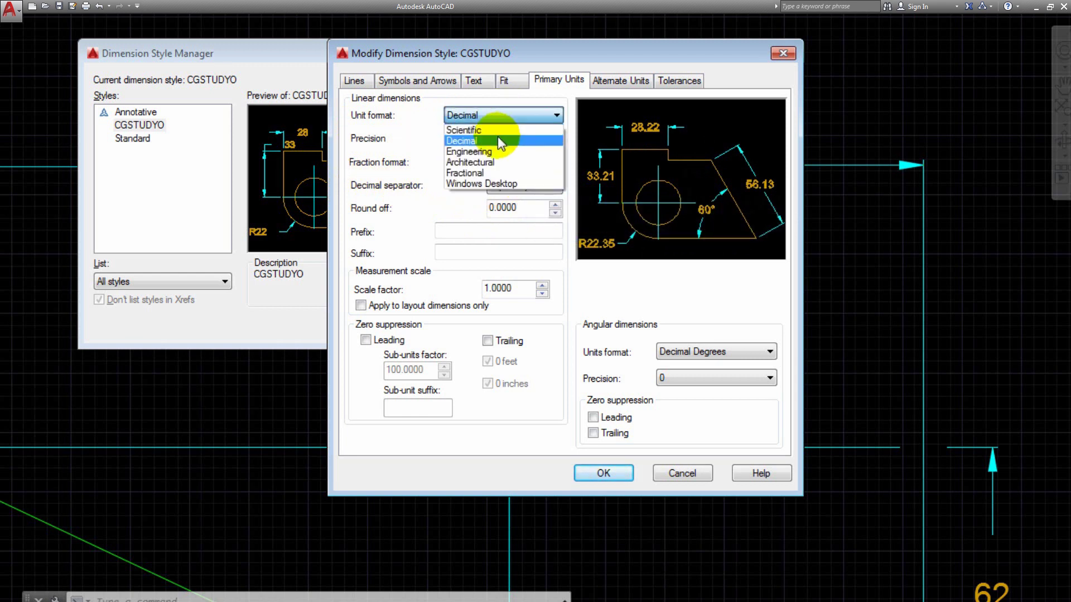
pyautogui.click(497, 141)
pyautogui.click(498, 115)
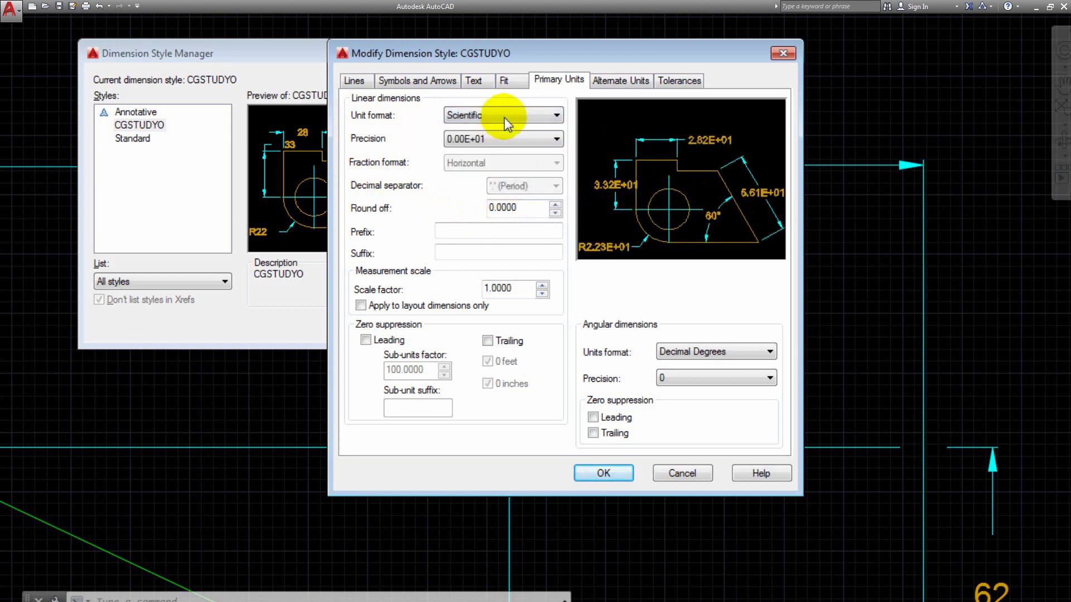
pyautogui.click(495, 116)
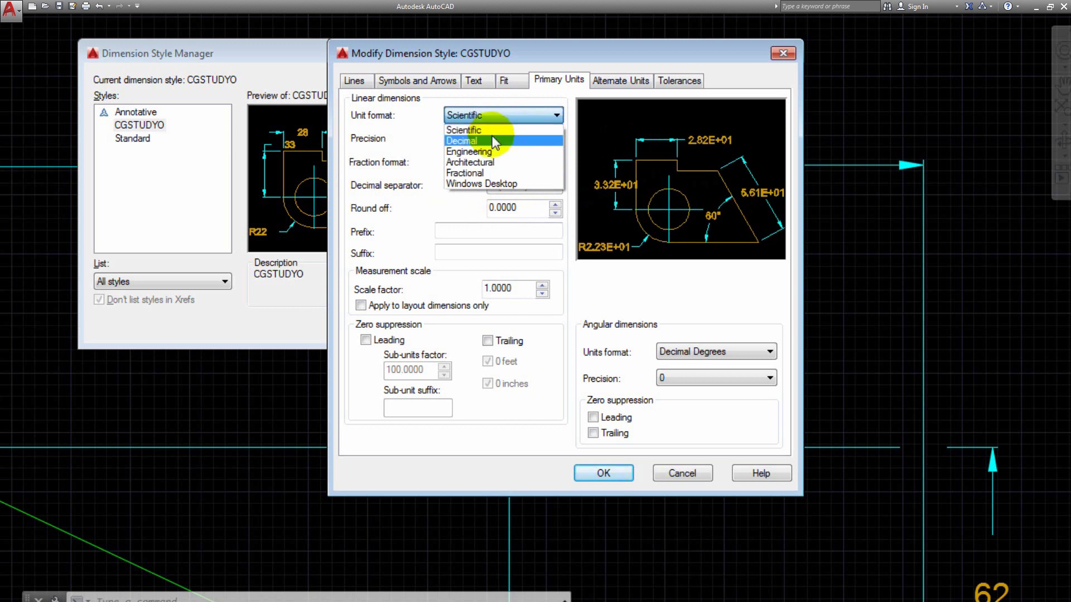
pyautogui.click(492, 134)
pyautogui.click(509, 186)
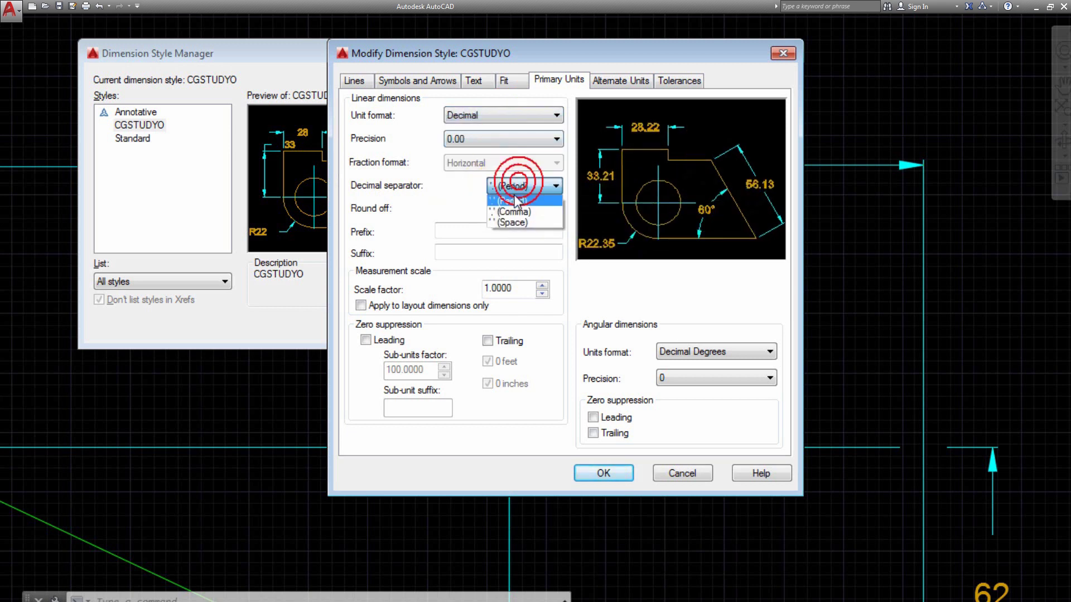
pyautogui.click(515, 186)
pyautogui.click(512, 214)
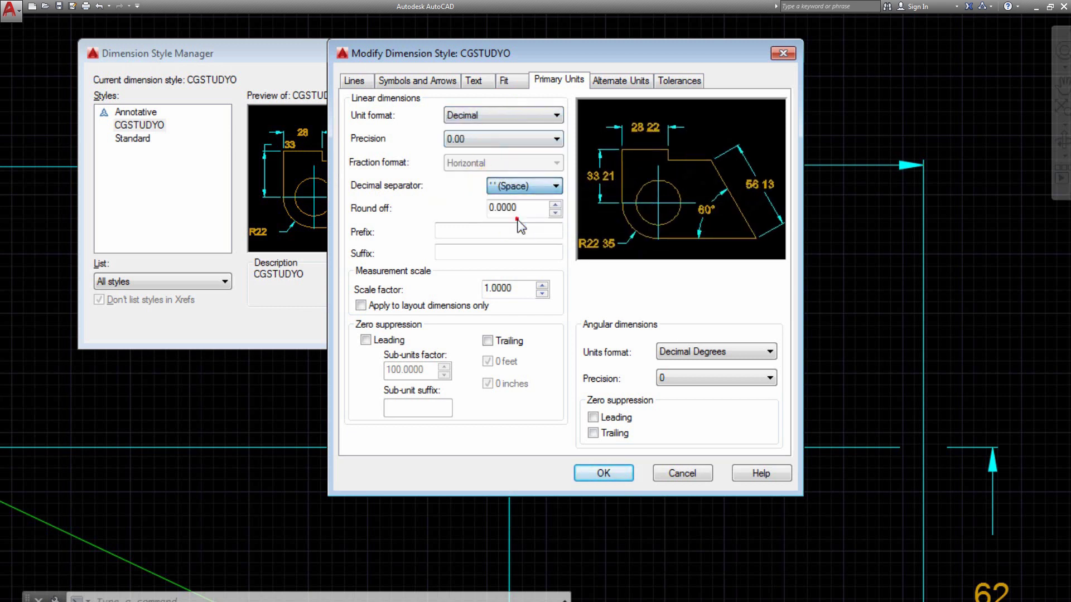
pyautogui.click(517, 187)
pyautogui.click(513, 212)
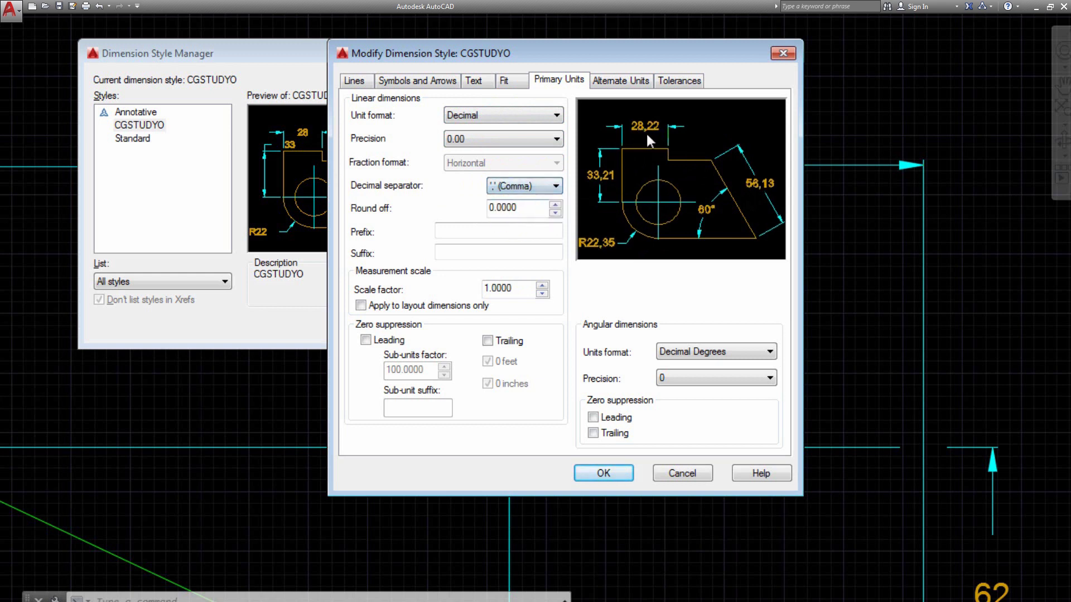
pyautogui.click(557, 185)
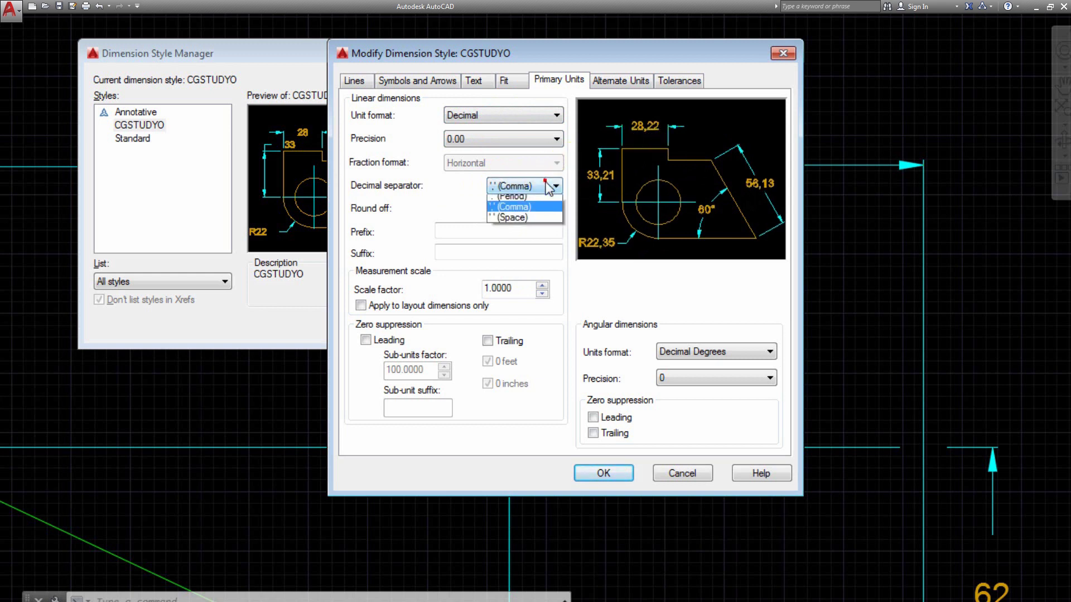
pyautogui.click(552, 214)
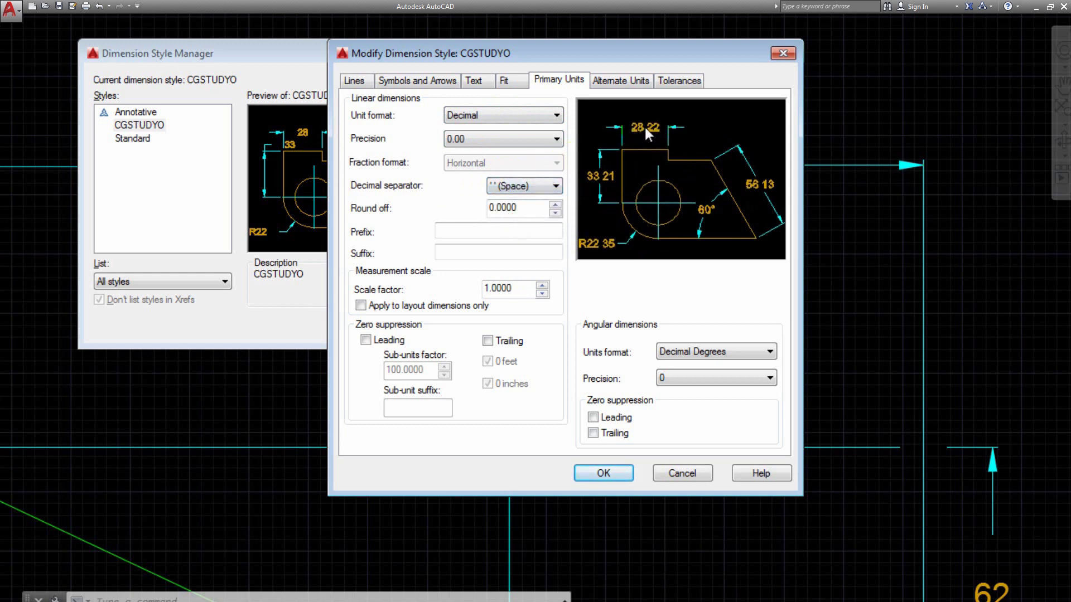
pyautogui.click(552, 186)
pyautogui.click(514, 202)
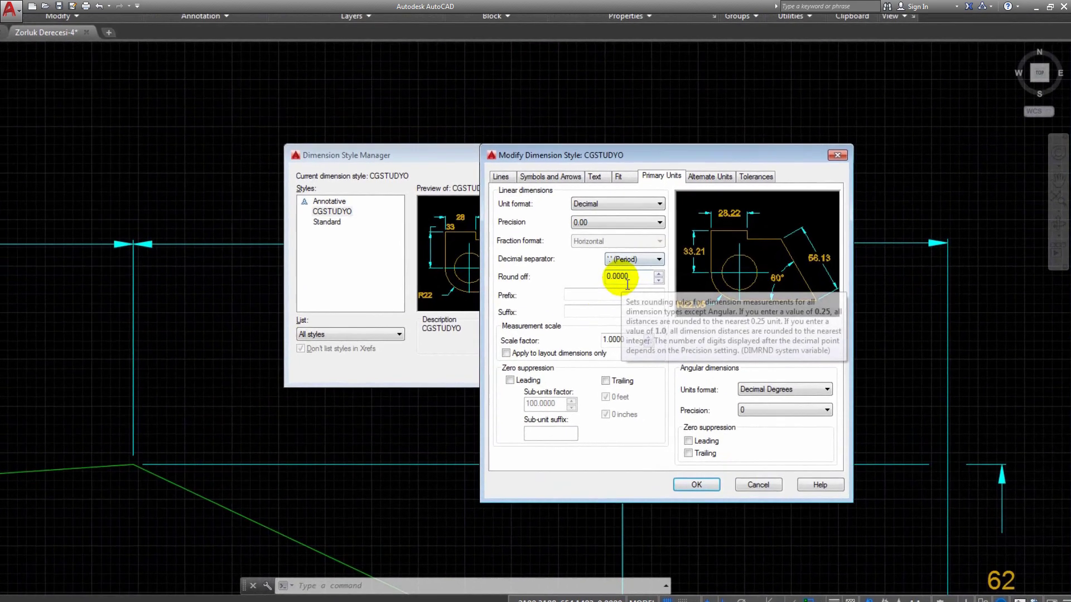
pyautogui.click(628, 280)
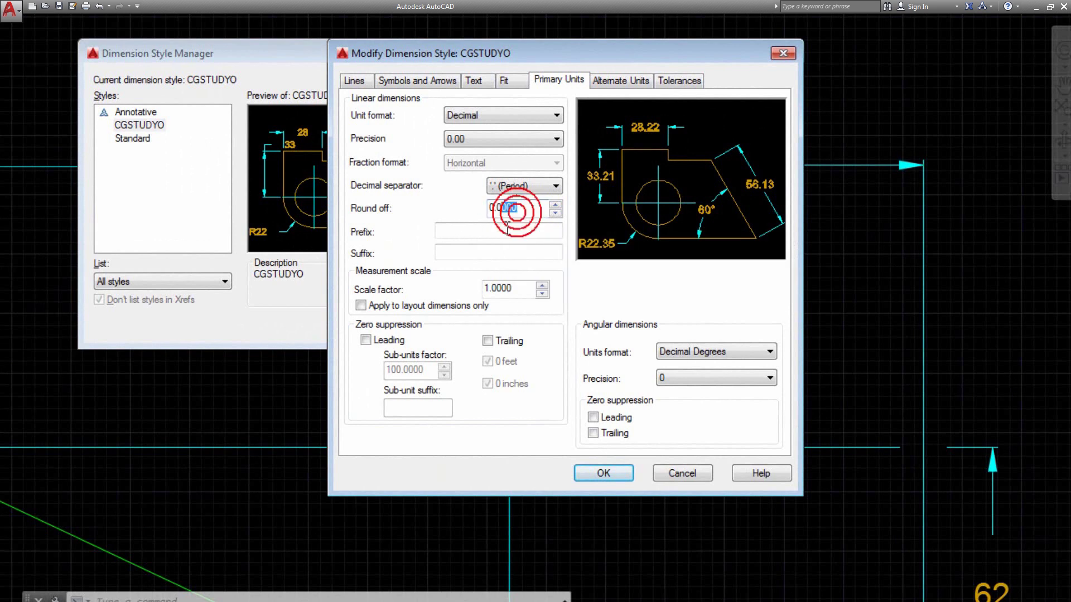
pyautogui.write('05')
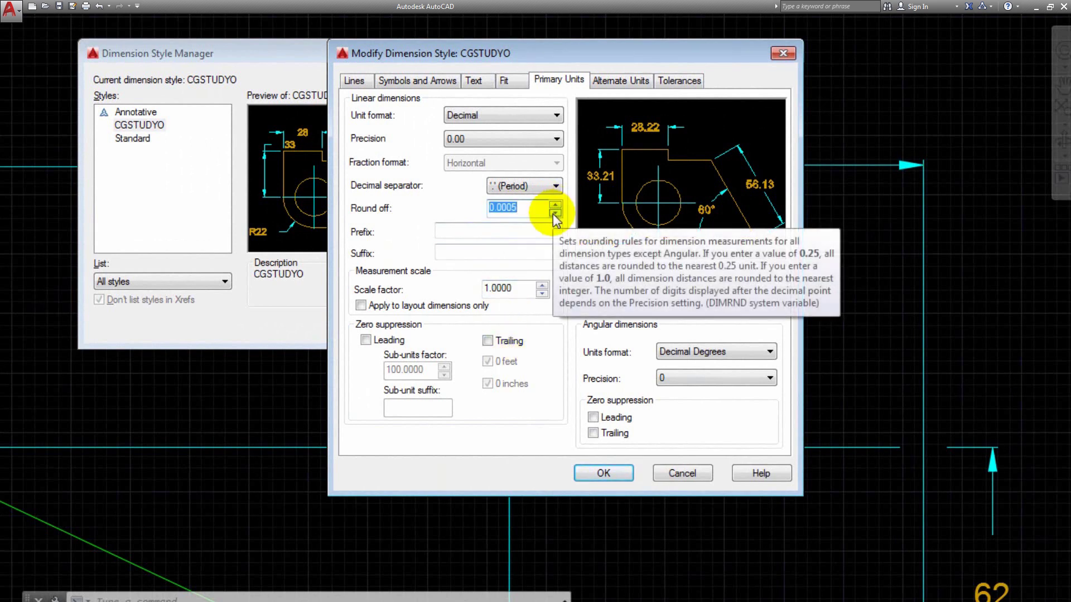
pyautogui.click(520, 214)
pyautogui.moveTo(512, 215); pyautogui.dragTo(520, 216)
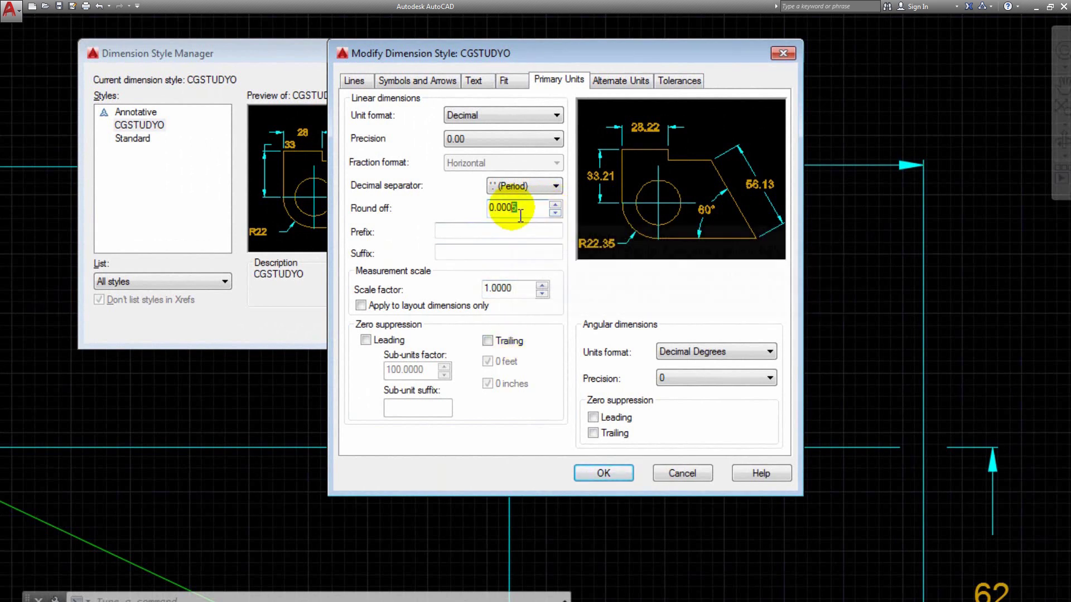
pyautogui.click(555, 205)
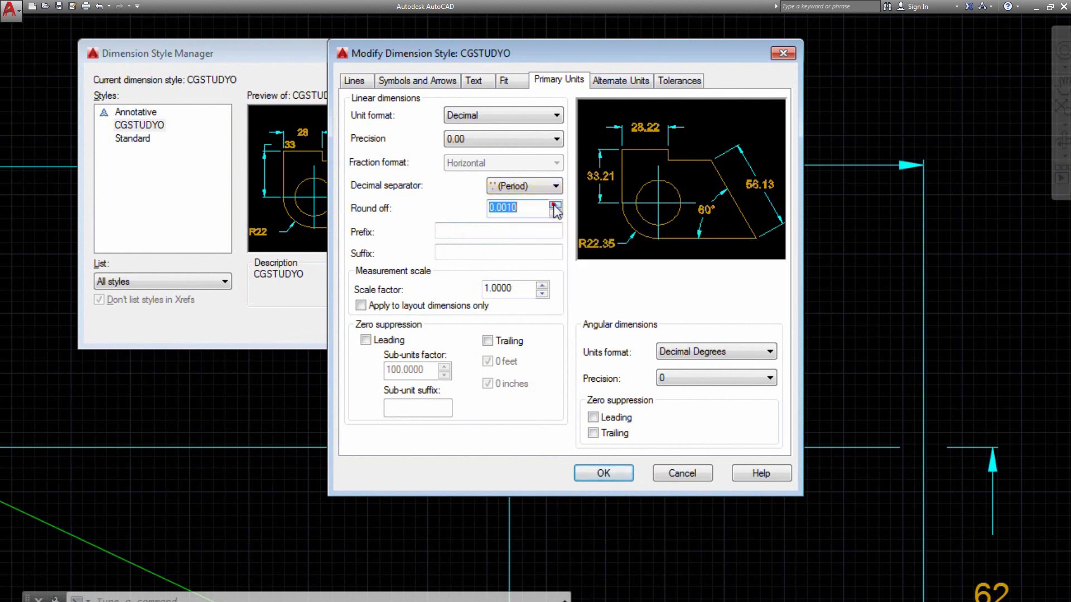
pyautogui.click(515, 215)
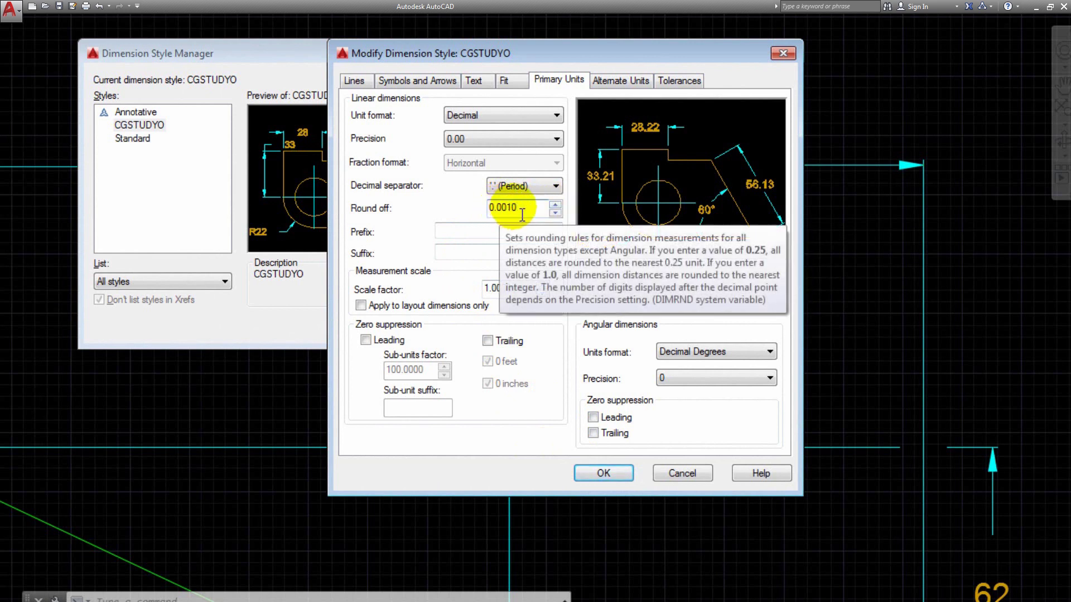
pyautogui.click(555, 212)
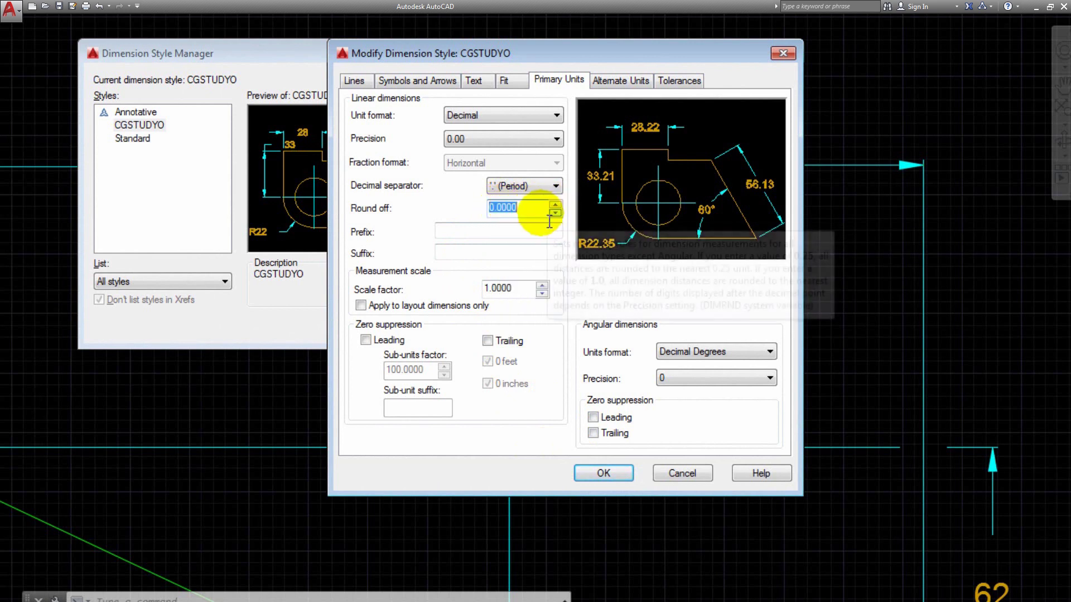
pyautogui.click(541, 217)
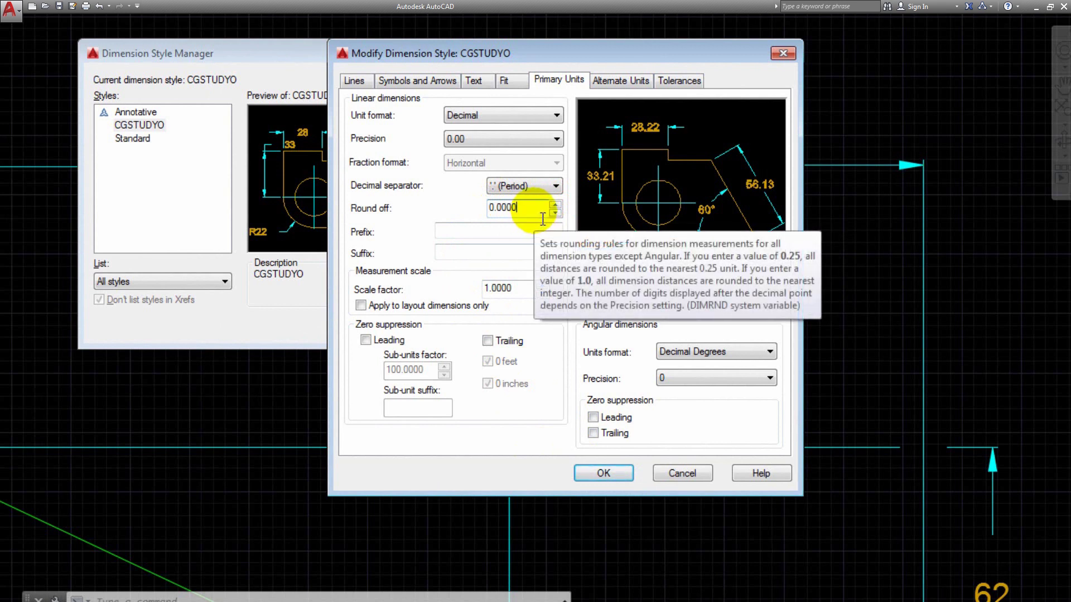
pyautogui.click(555, 205)
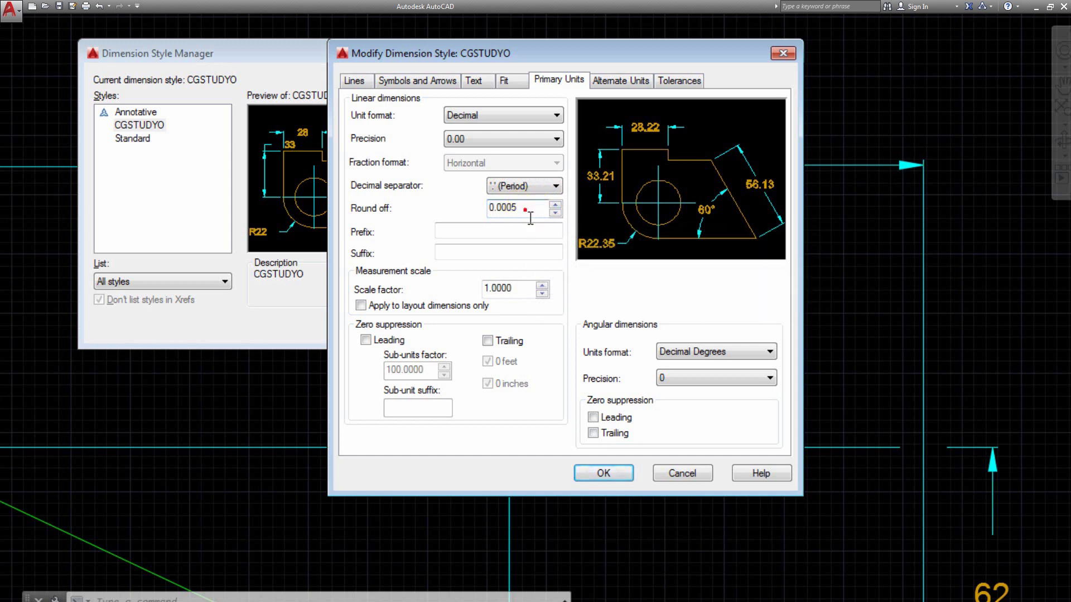
pyautogui.moveTo(507, 217); pyautogui.dragTo(515, 217)
pyautogui.press('Left')
pyautogui.press('BackSpace')
pyautogui.click(506, 232)
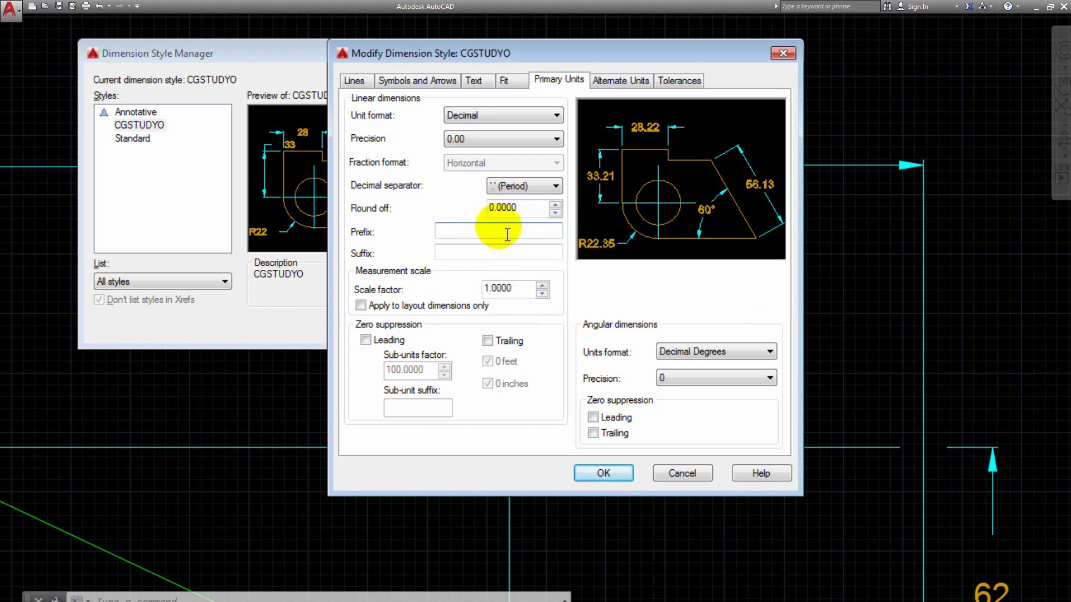
# Preview the prefixes CGS, SEHPA and BEYKOZ, then leave the Prefix field empty.
pyautogui.write('CGs')
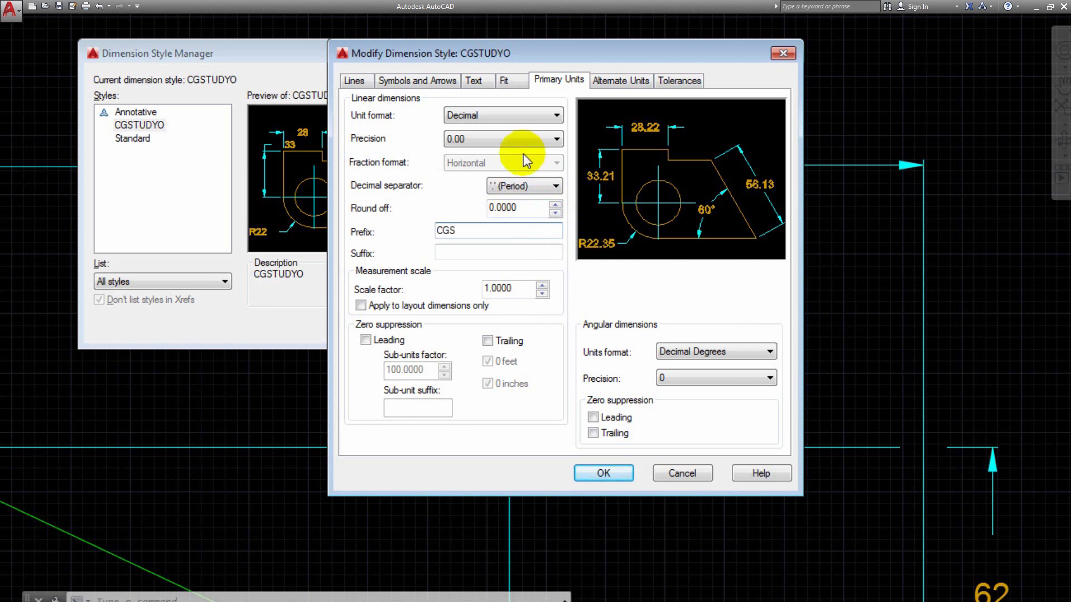
pyautogui.click(530, 254)
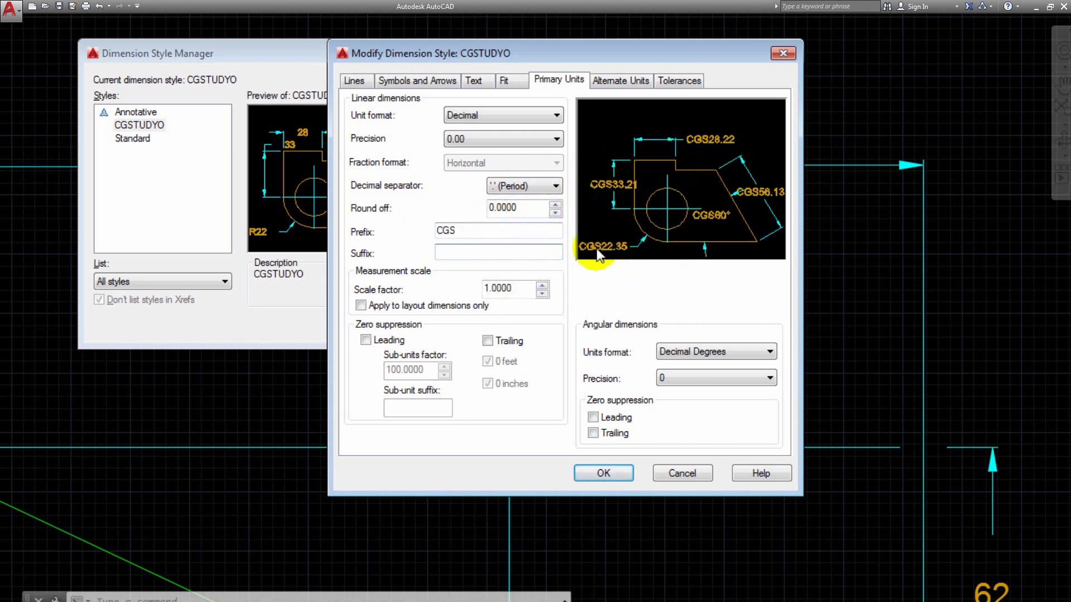
pyautogui.moveTo(474, 239)
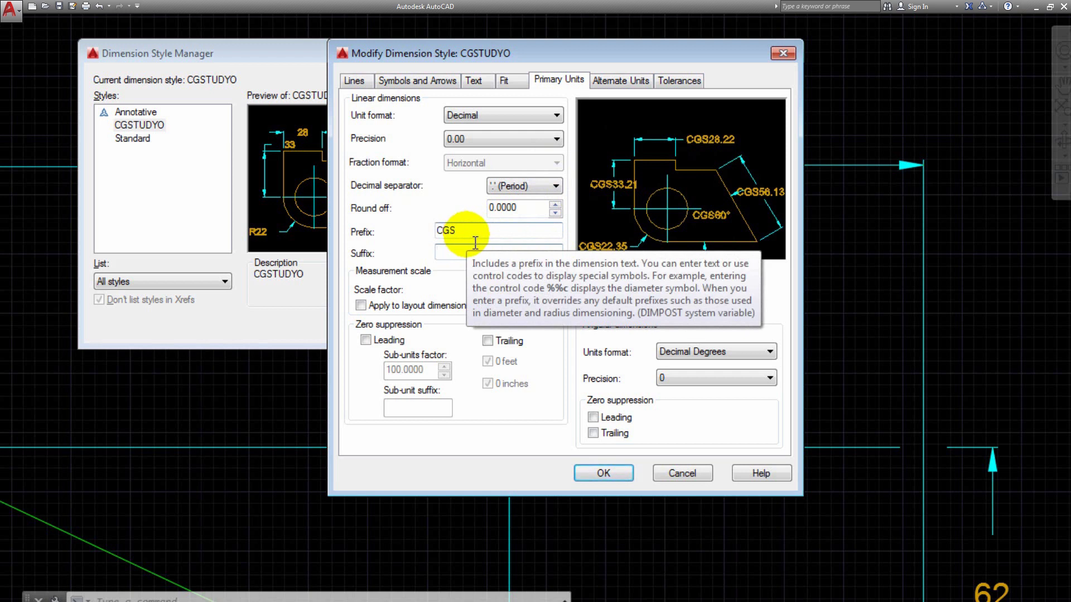
pyautogui.moveTo(475, 243); pyautogui.dragTo(431, 247)
pyautogui.write('SEHPA')
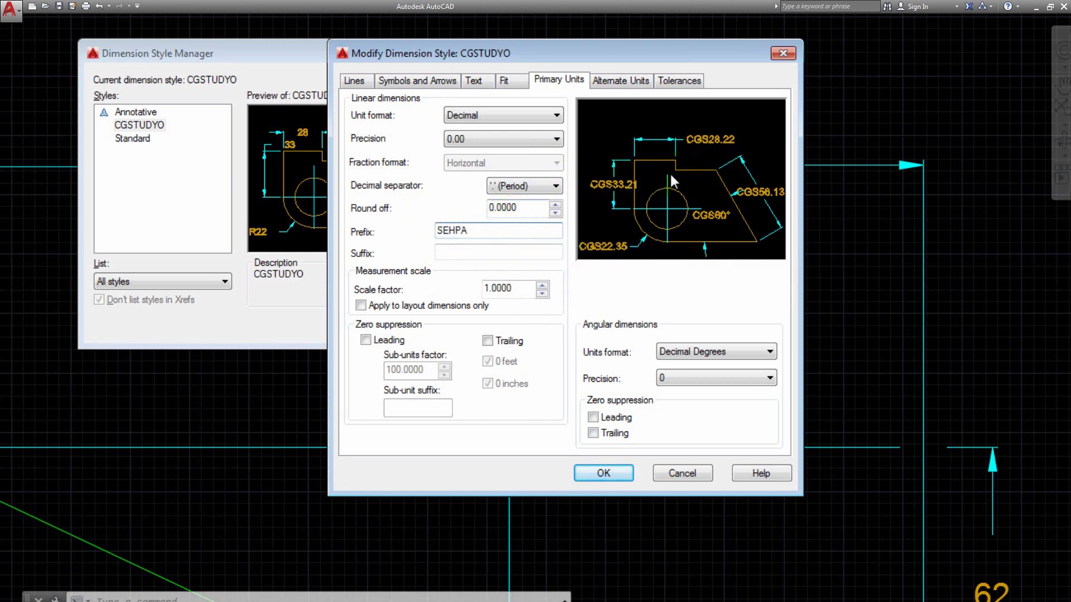
pyautogui.click(508, 245)
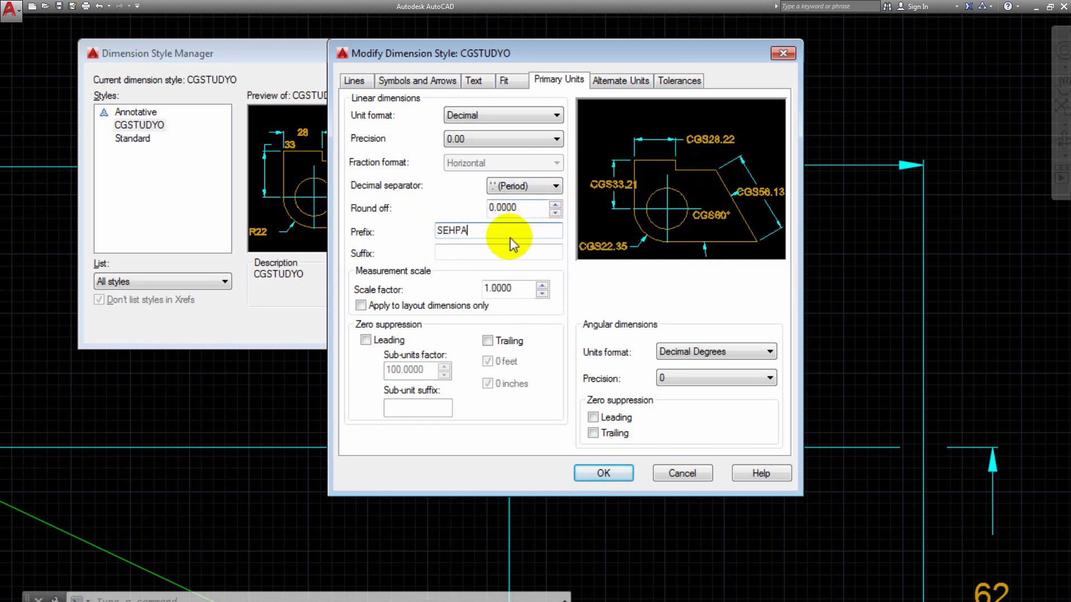
pyautogui.doubleClick(480, 231)
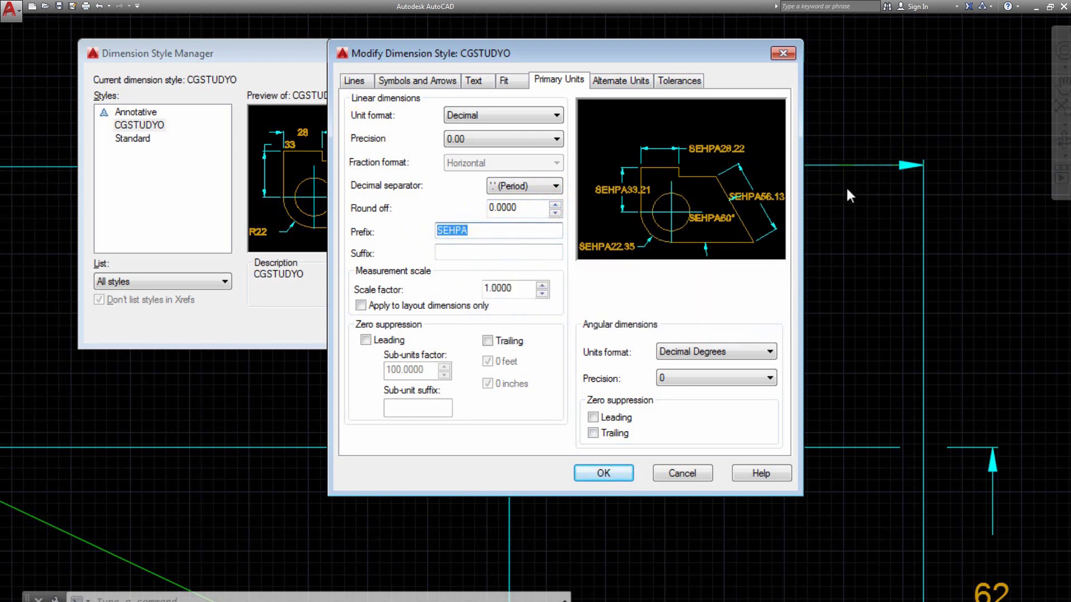
pyautogui.moveTo(490, 232)
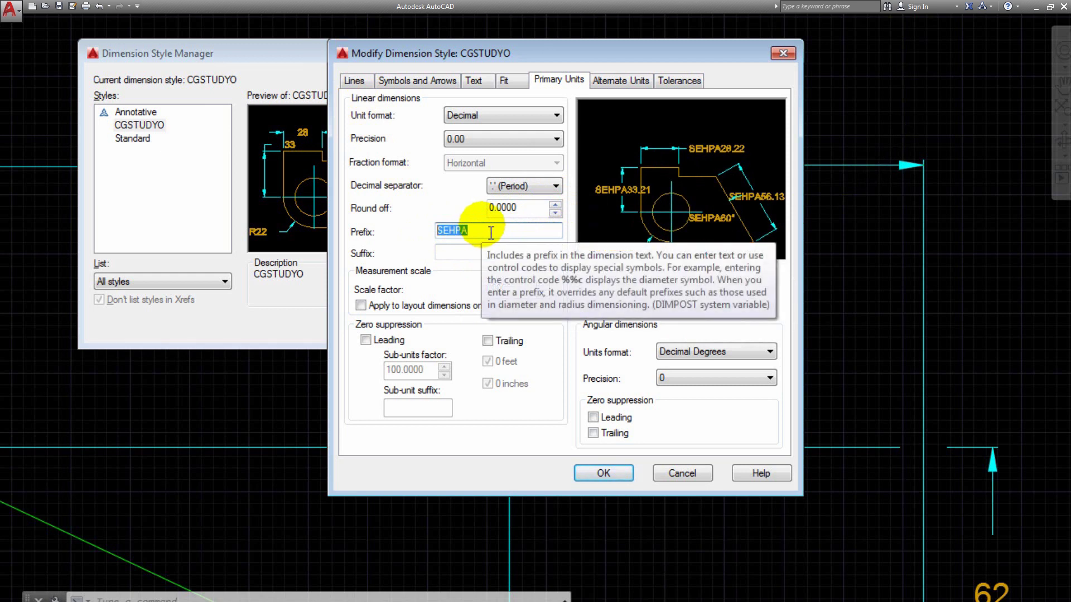
pyautogui.write('BEYKOZ')
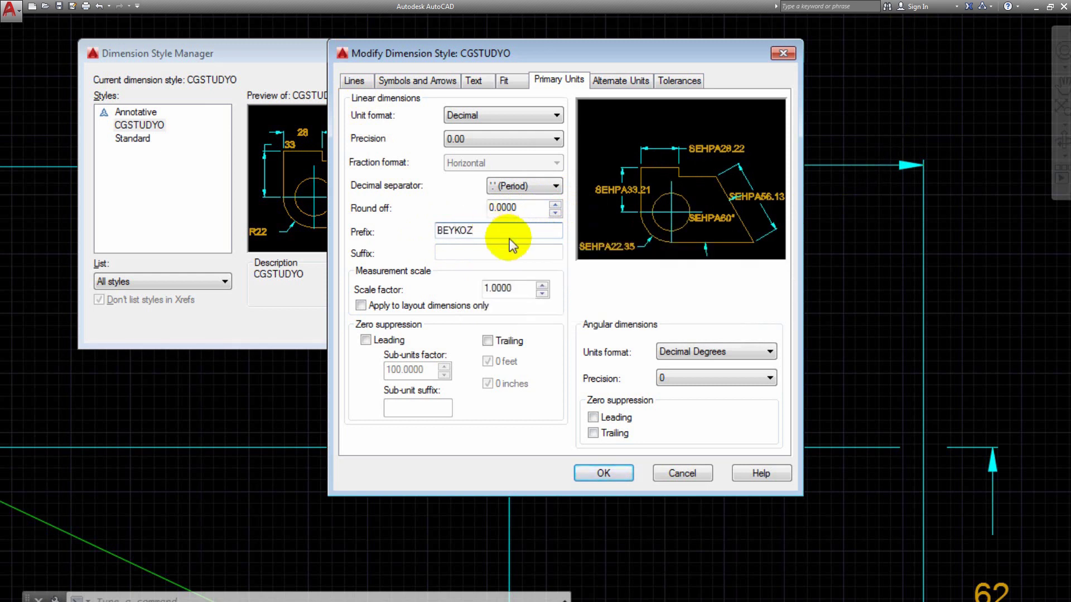
pyautogui.click(521, 256)
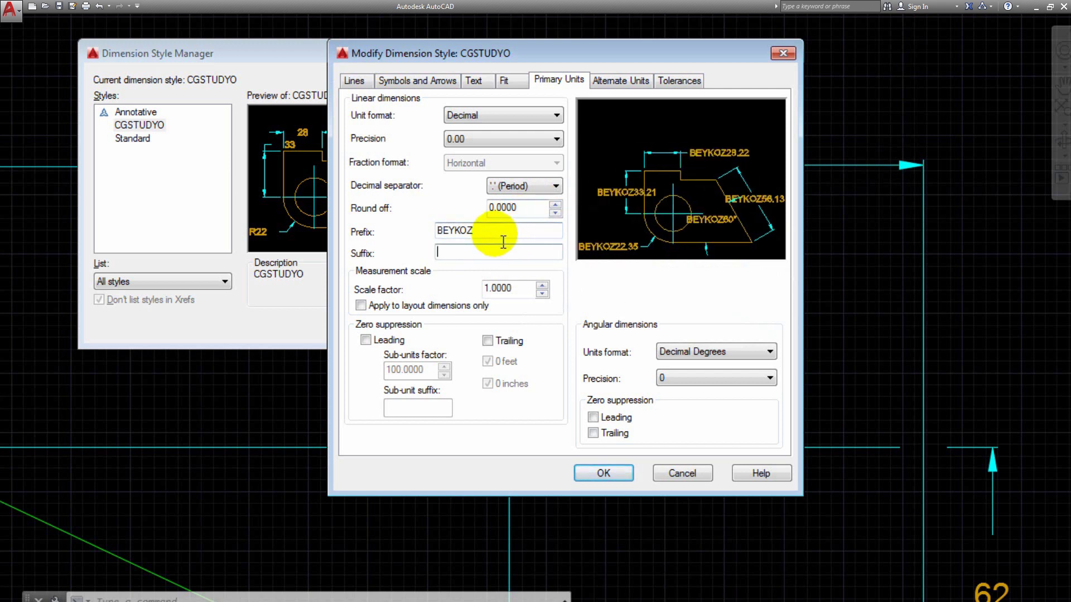
pyautogui.doubleClick(529, 232)
pyautogui.press('BackSpace')
pyautogui.click(455, 252)
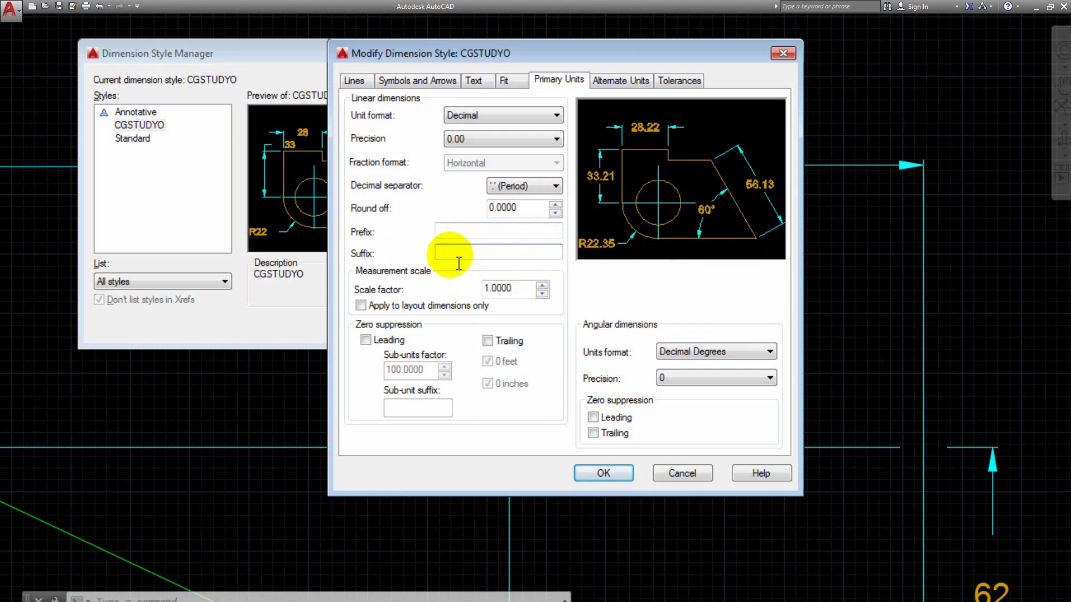
# Preview mm and cm suffixes, settle on (değişebilir), and close the style dialogs.
pyautogui.write('mm')
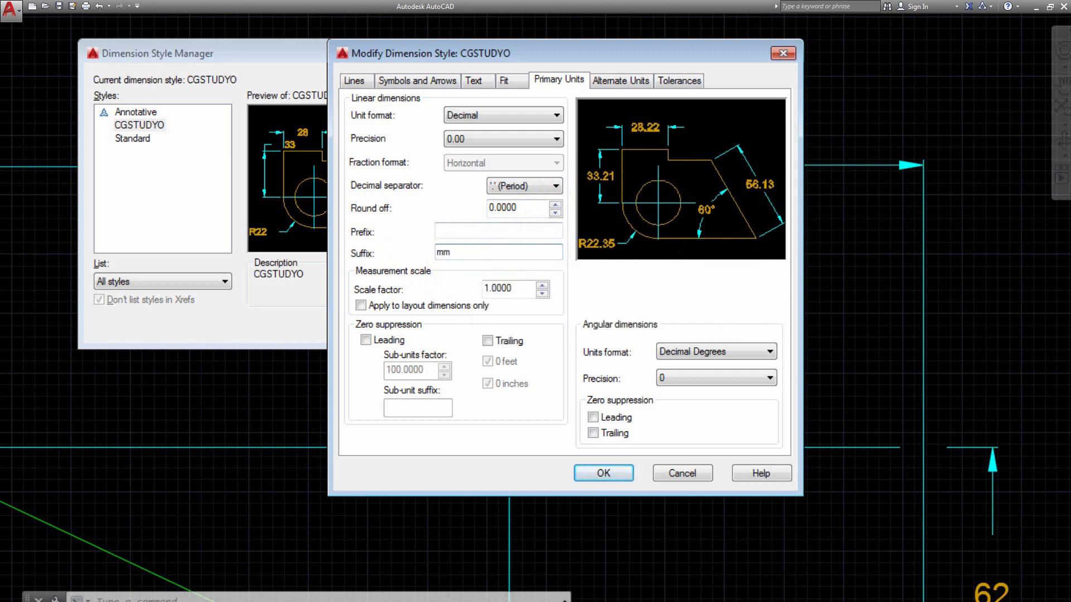
pyautogui.click(463, 229)
pyautogui.doubleClick(491, 252)
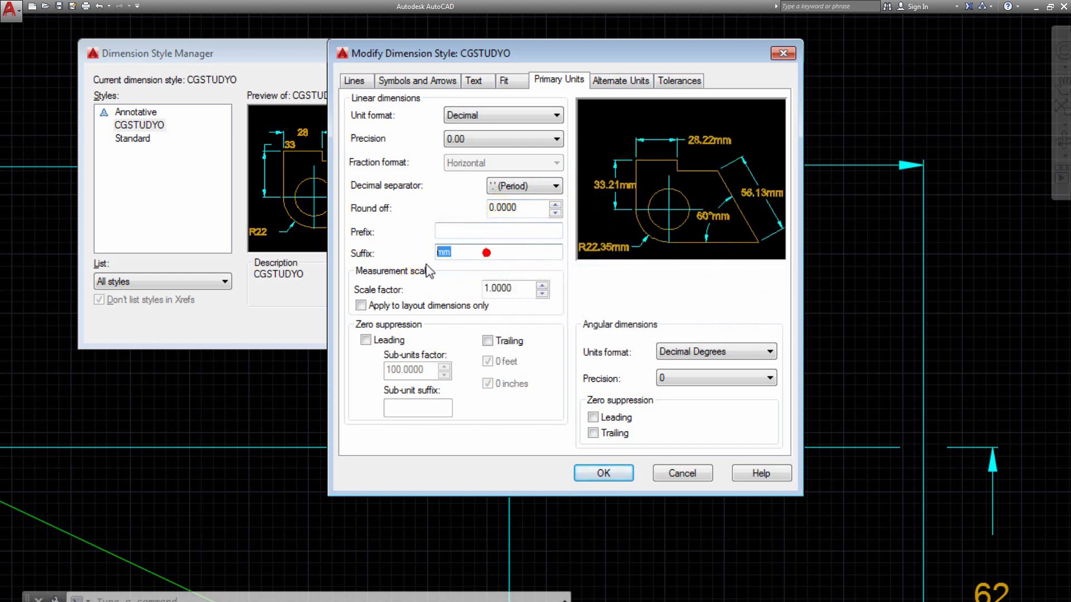
pyautogui.write('c')
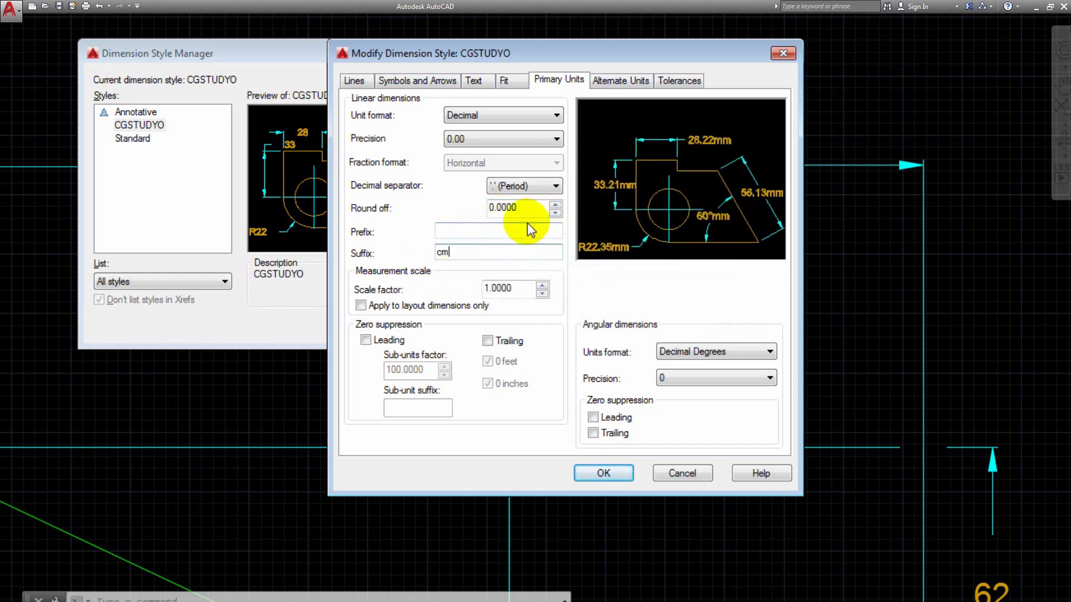
pyautogui.click(527, 229)
pyautogui.doubleClick(469, 252)
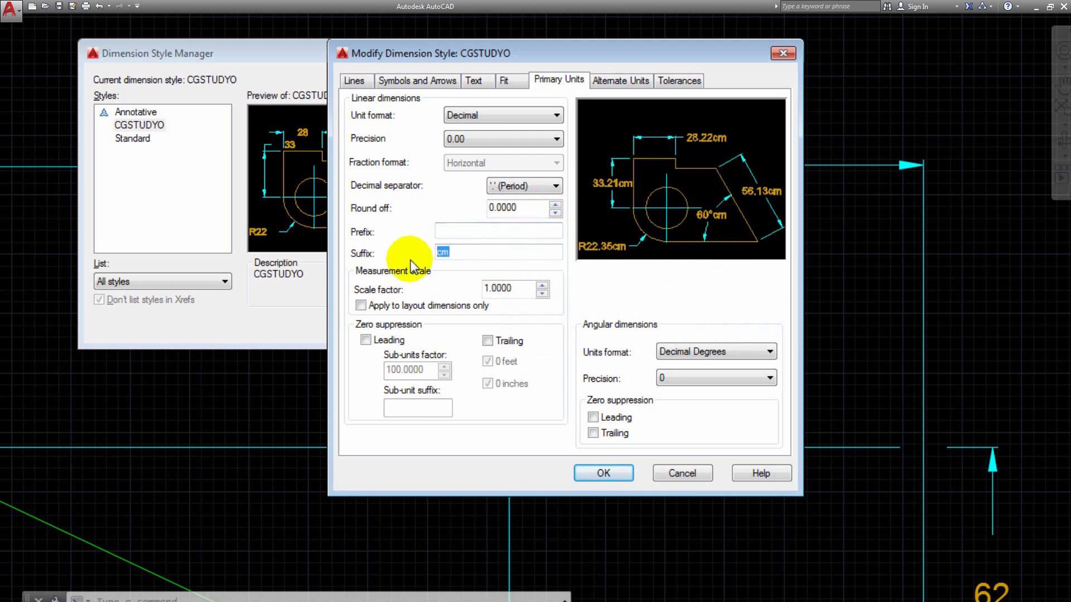
pyautogui.write('(değişe')
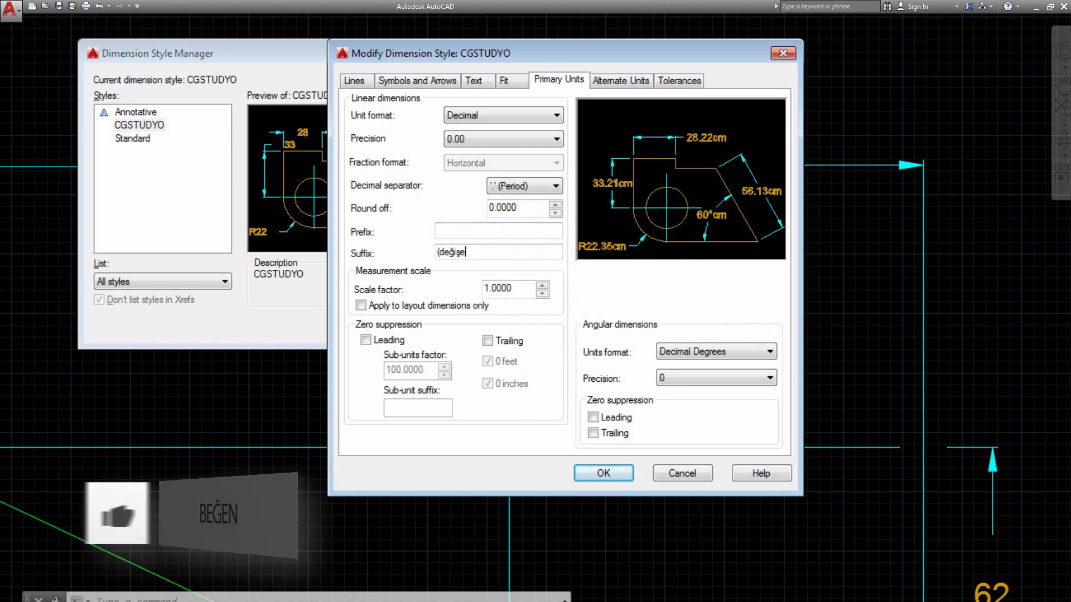
pyautogui.write('bili')
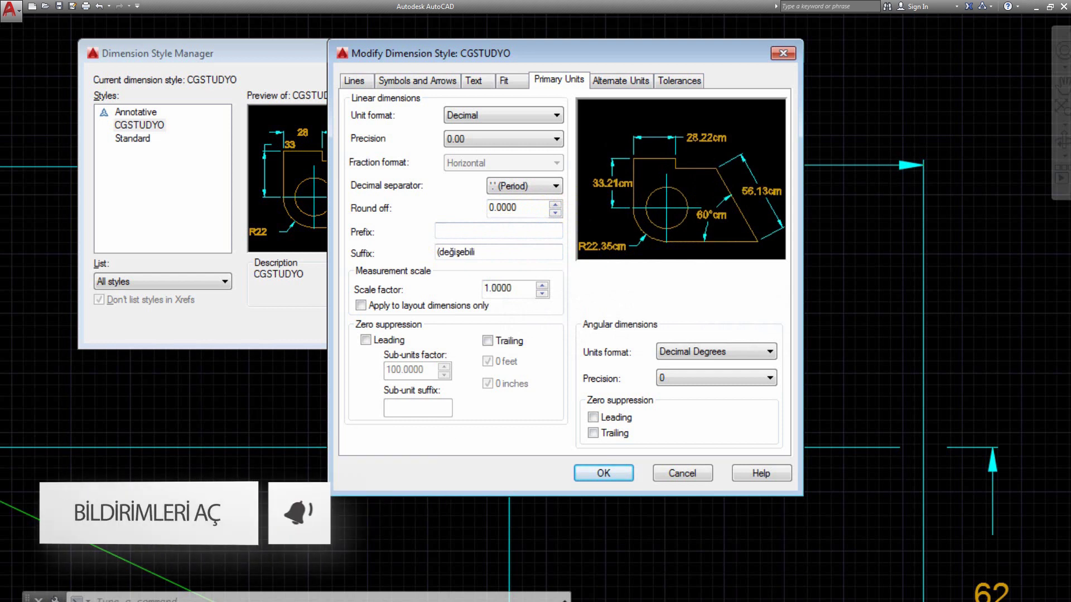
pyautogui.write('r')
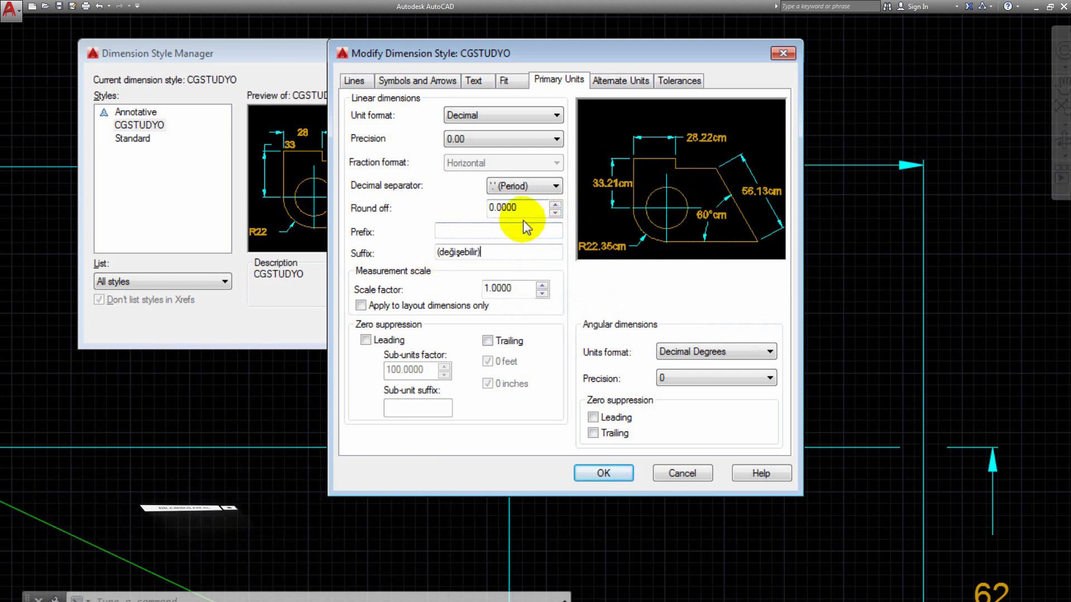
pyautogui.click(517, 233)
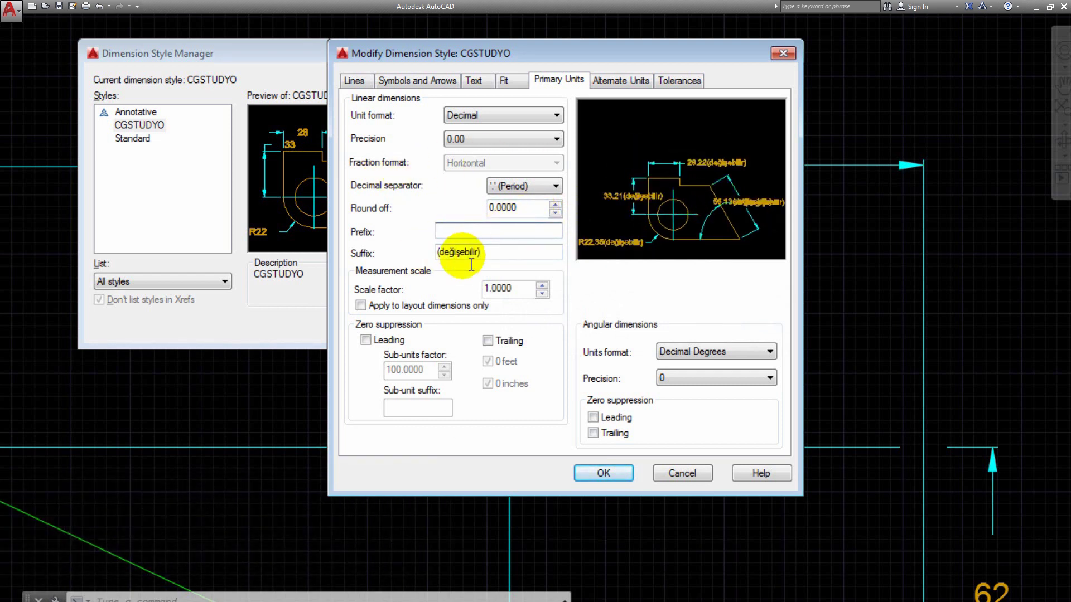
pyautogui.click(607, 473)
pyautogui.click(397, 325)
# Switch the 119.73, 131.17 and 87.16 dimensions to the Standard style.
pyautogui.scroll(-2, 485, 296)
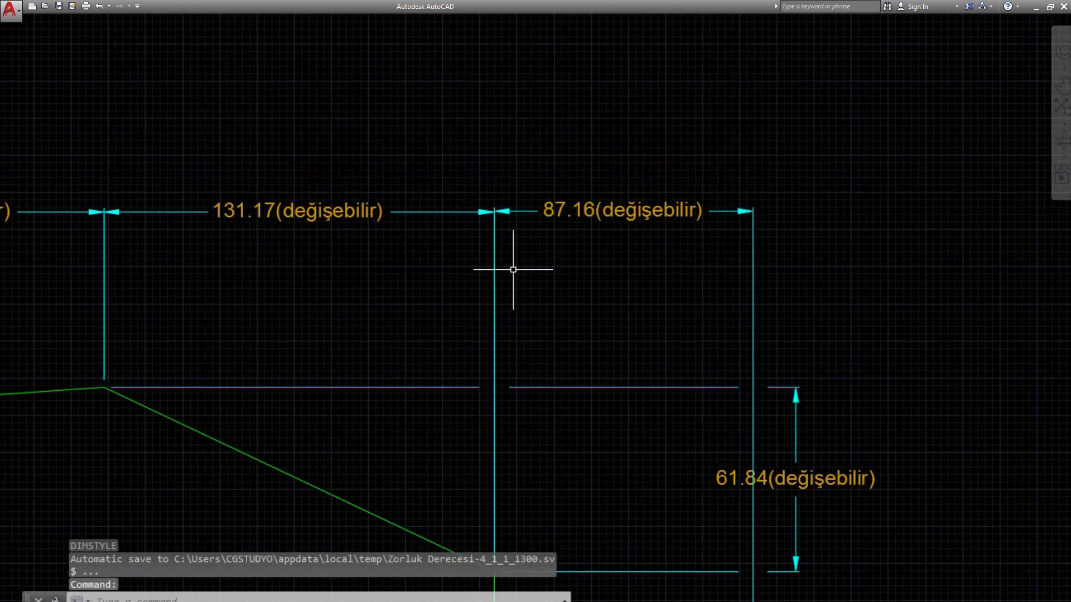
pyautogui.moveTo(138, 215); pyautogui.dragTo(85, 95, button='middle')
pyautogui.hotkey('ctrl', '0')
pyautogui.scroll(-3, 390, 279)
pyautogui.scroll(1, 714, 340)
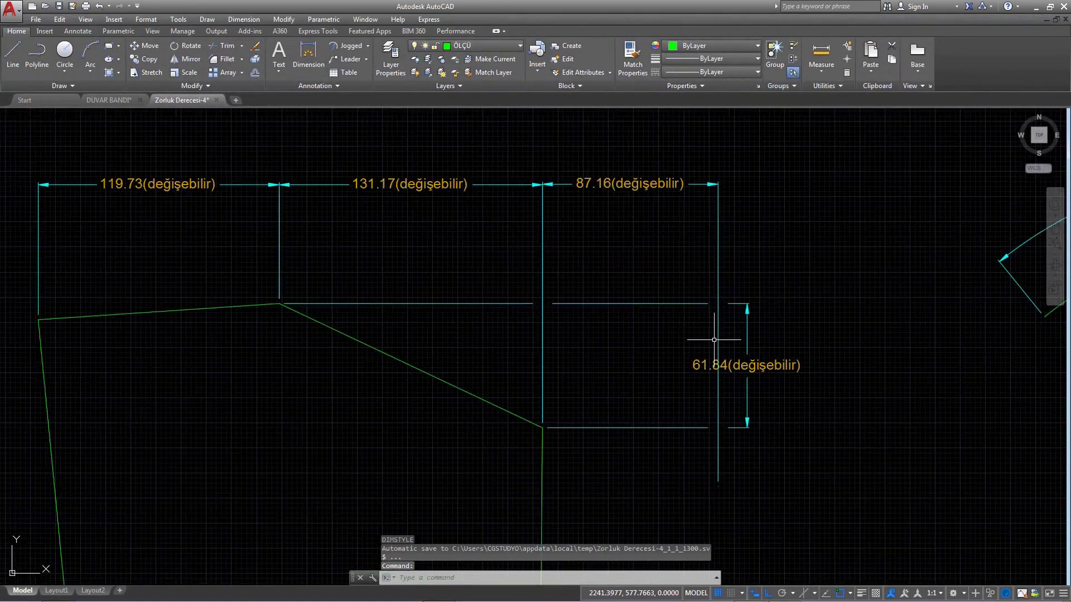
pyautogui.moveTo(479, 260); pyautogui.dragTo(530, 325, button='middle')
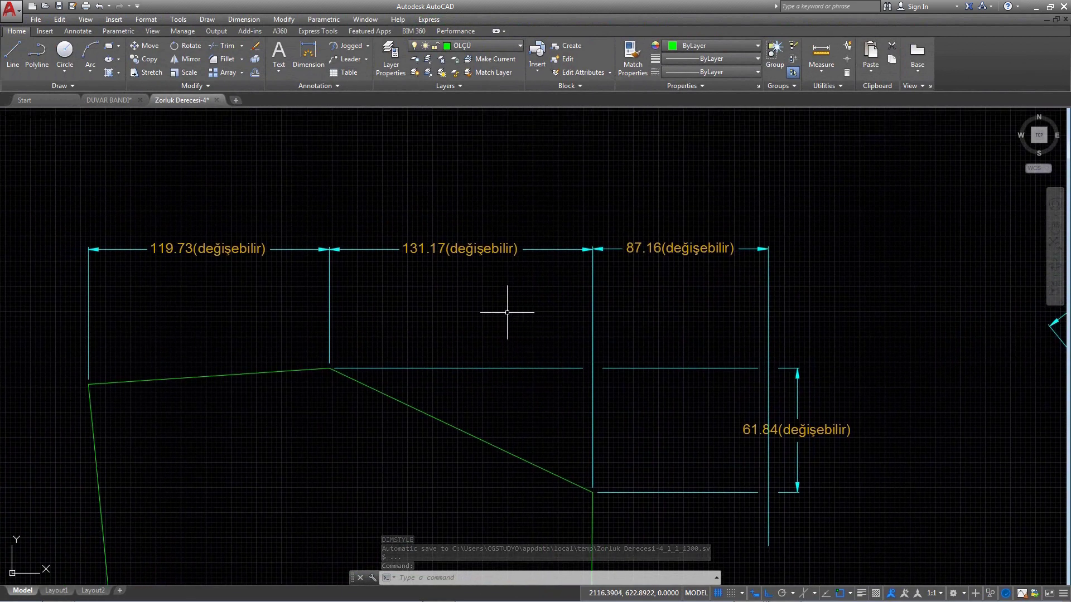
pyautogui.click(302, 86)
pyautogui.click(326, 113)
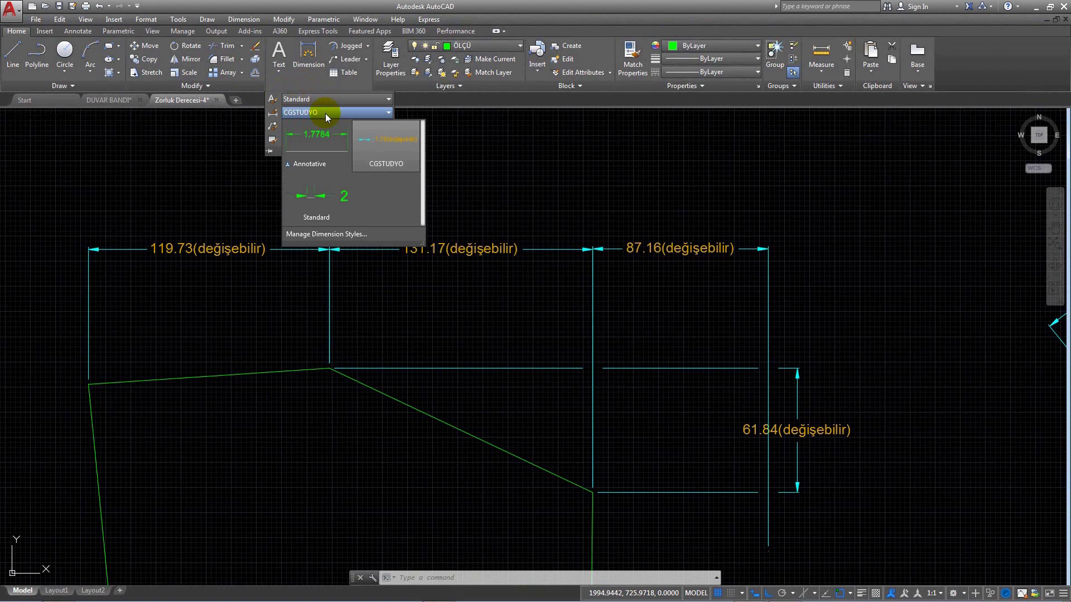
pyautogui.click(365, 140)
pyautogui.click(586, 251)
pyautogui.click(287, 215)
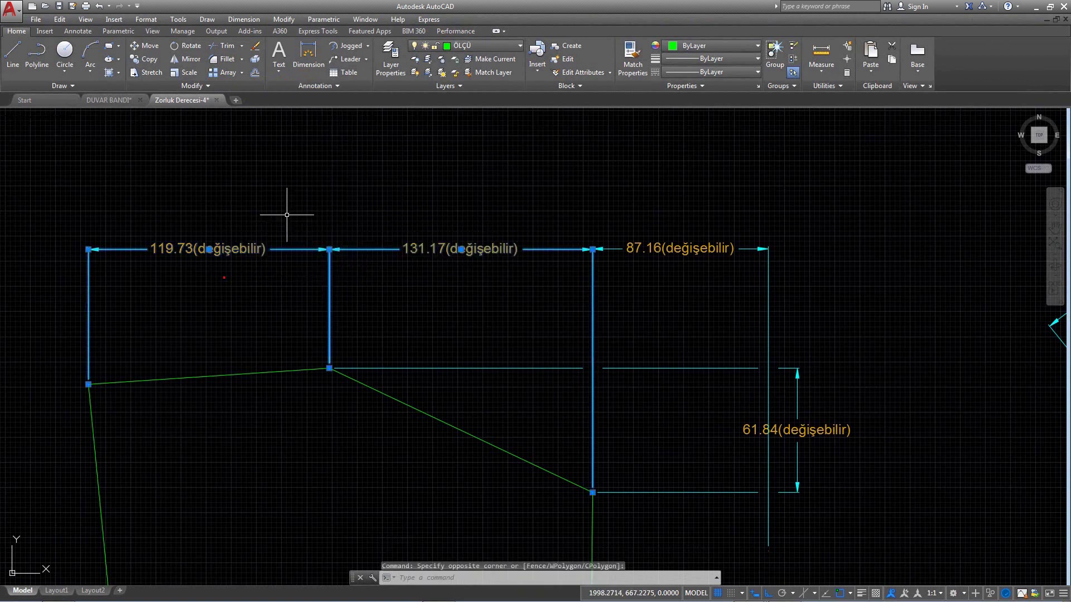
pyautogui.click(326, 86)
pyautogui.click(323, 112)
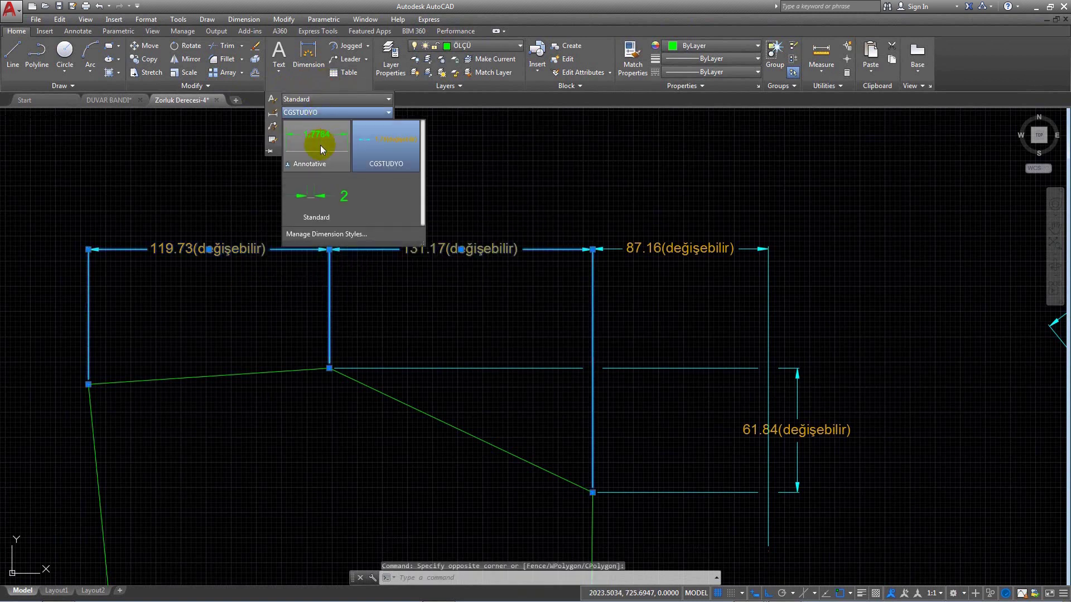
pyautogui.click(317, 196)
pyautogui.press('Escape')
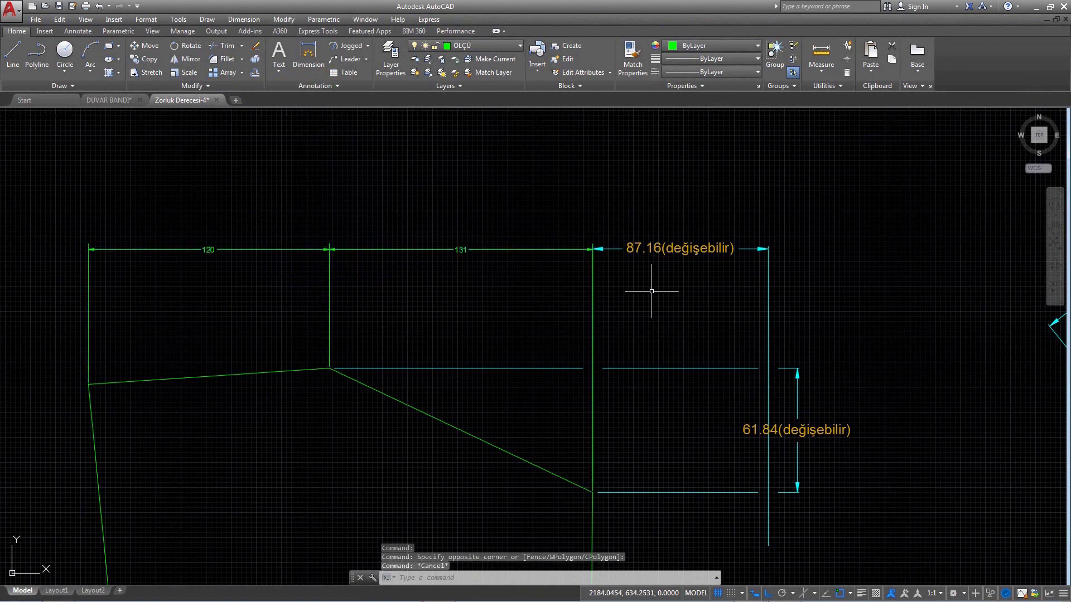
# Switch the 87.16 and 61.84 dimensions to the Standard style.
pyautogui.moveTo(733, 290); pyautogui.dragTo(673, 275, button='middle')
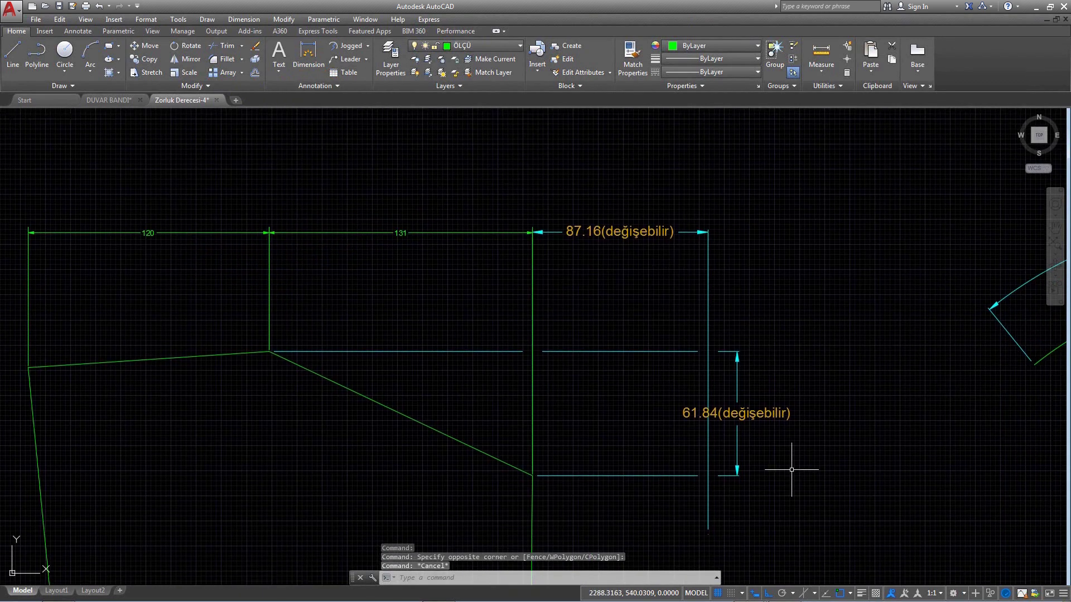
pyautogui.click(801, 199)
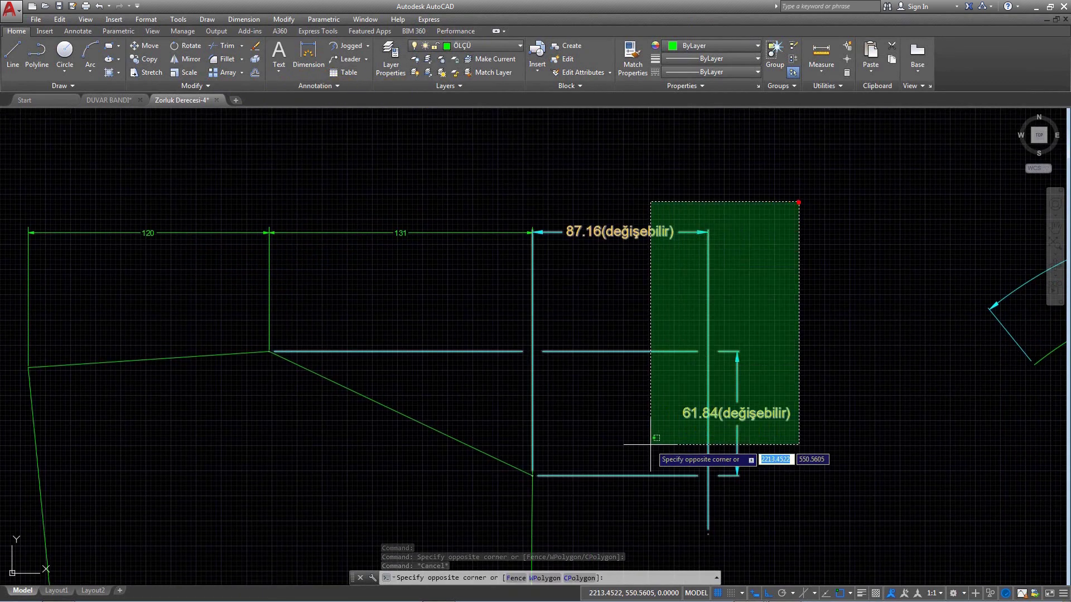
pyautogui.click(649, 445)
pyautogui.click(336, 86)
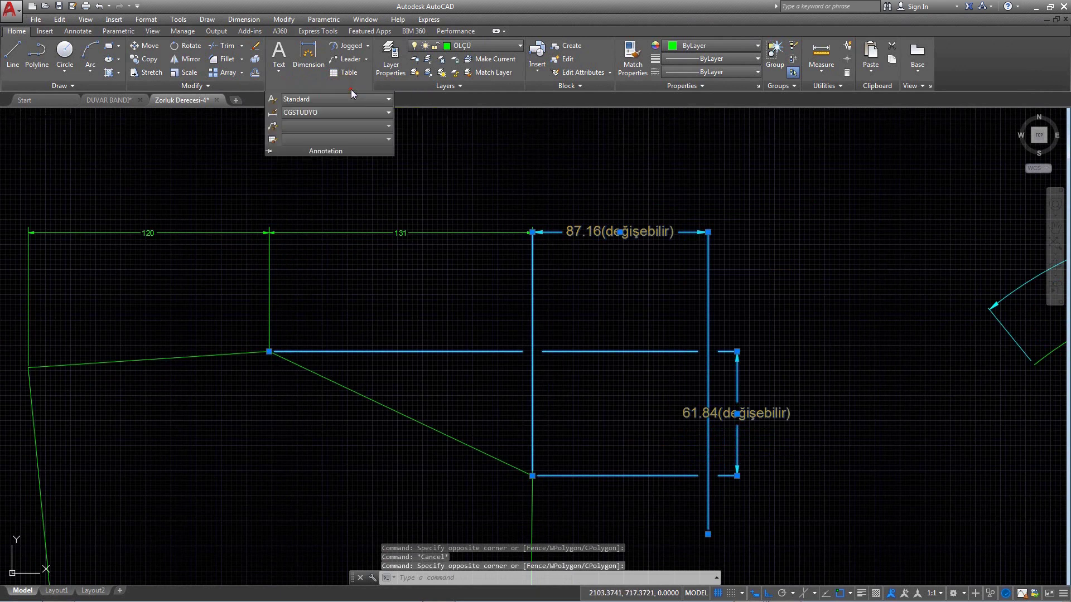
pyautogui.click(334, 112)
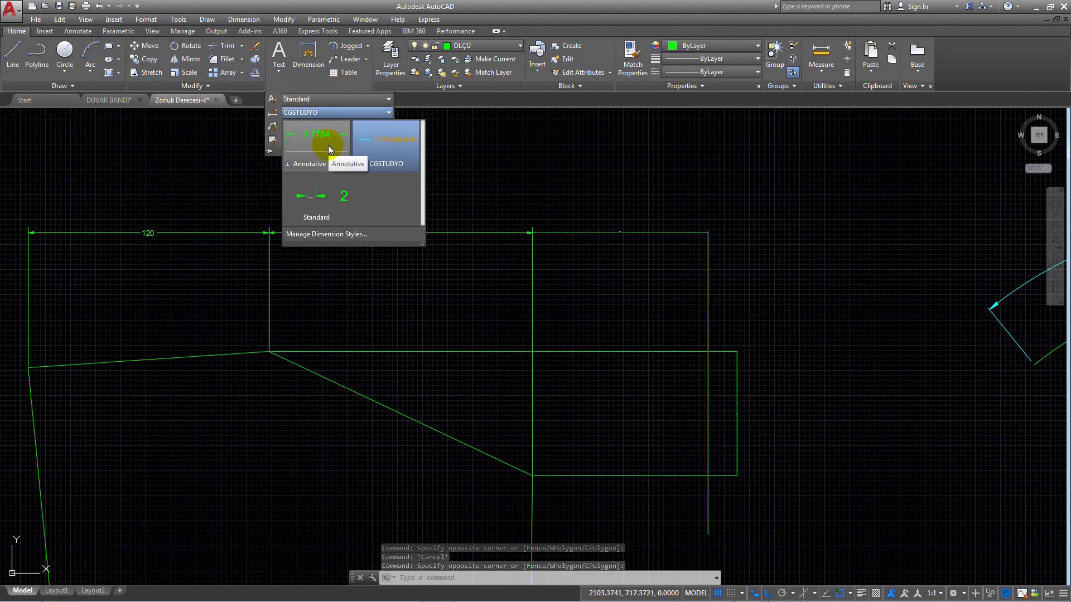
pyautogui.click(320, 212)
pyautogui.press('Escape')
# Switch the 87 and 62 dimensions back to the CGSTUDYO style.
pyautogui.moveTo(791, 244); pyautogui.dragTo(754, 222, button='middle')
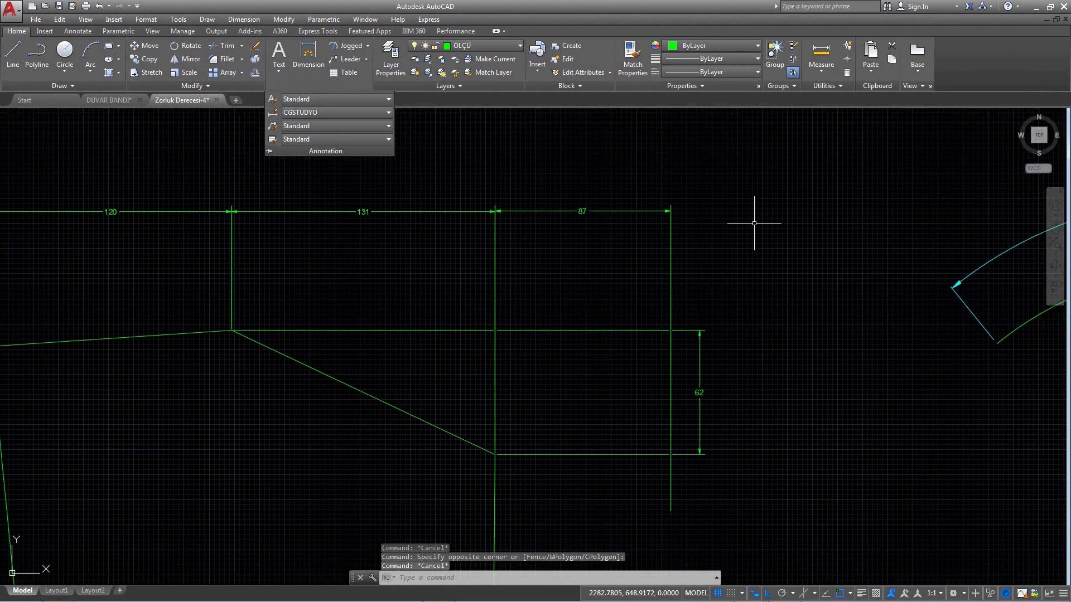
pyautogui.click(756, 204)
pyautogui.click(755, 179)
pyautogui.click(570, 377)
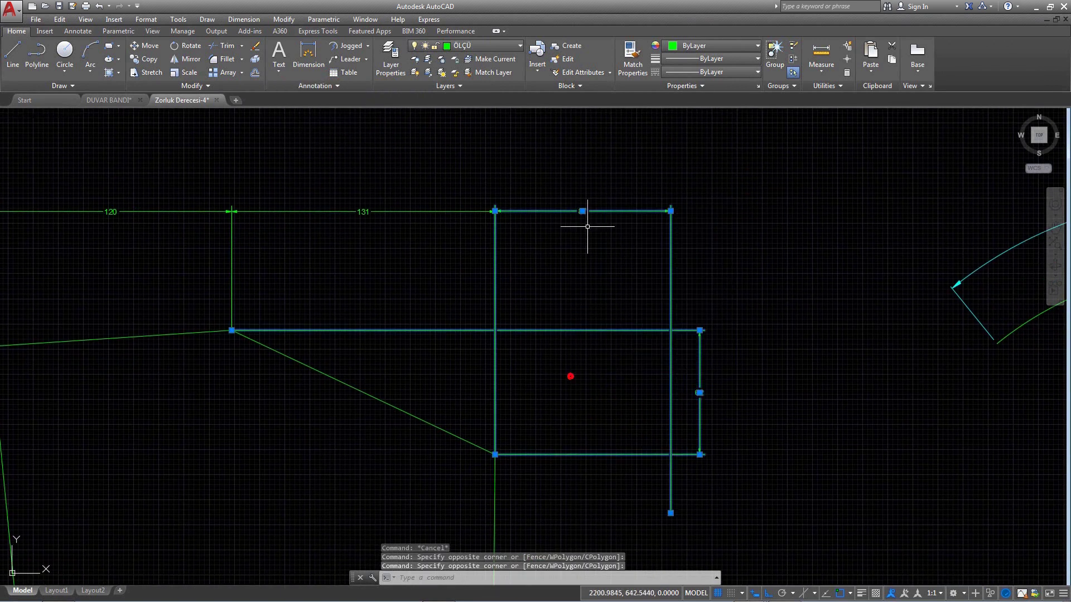
pyautogui.click(316, 91)
pyautogui.click(320, 111)
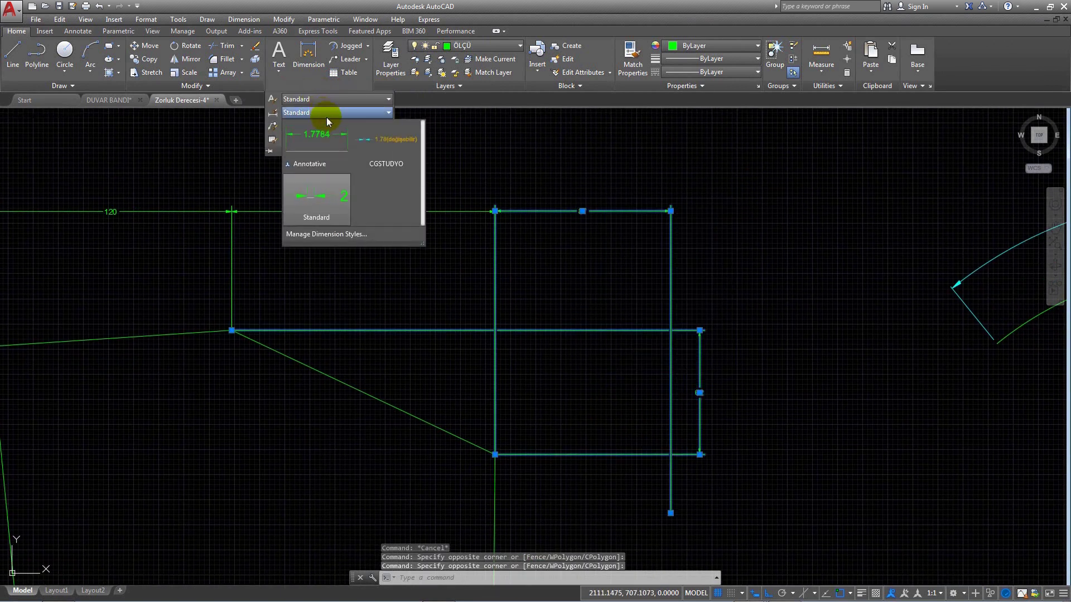
pyautogui.click(383, 152)
pyautogui.press('Escape')
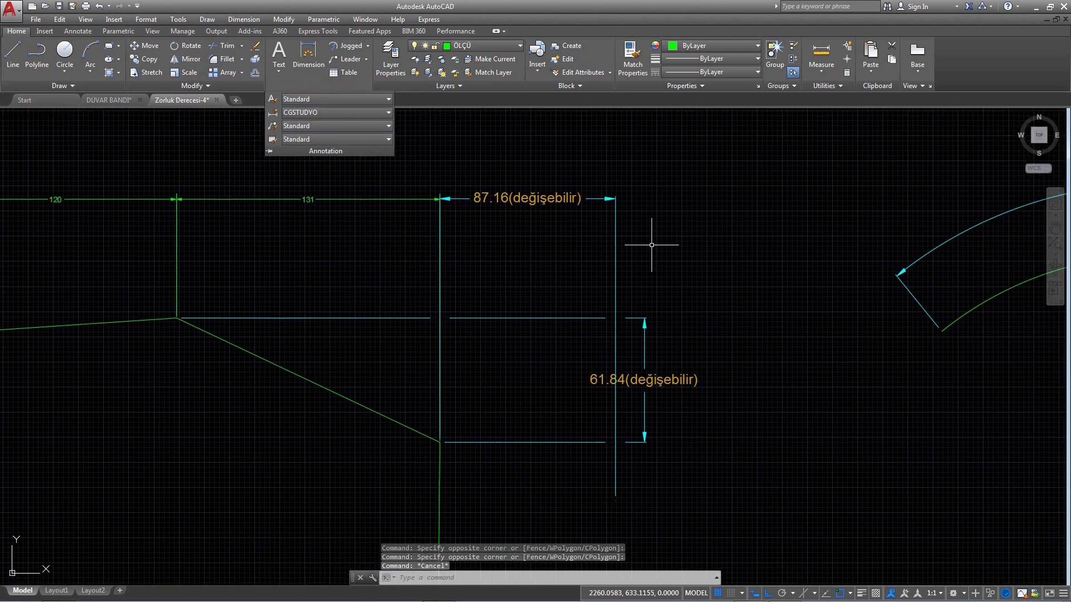
# Open the Dimension Style Manager and start modifying the CGSTUDYO style.
pyautogui.scroll(-3, 641, 242)
pyautogui.scroll(2, 632, 311)
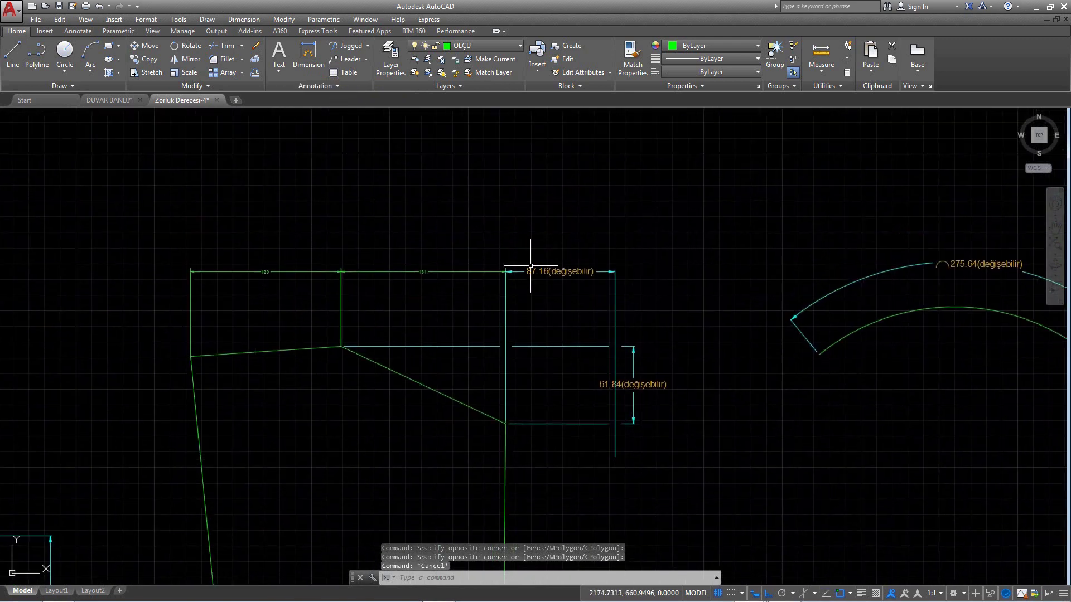
pyautogui.scroll(1, 414, 304)
pyautogui.scroll(1, 394, 251)
pyautogui.scroll(1, 617, 277)
pyautogui.scroll(1, 643, 203)
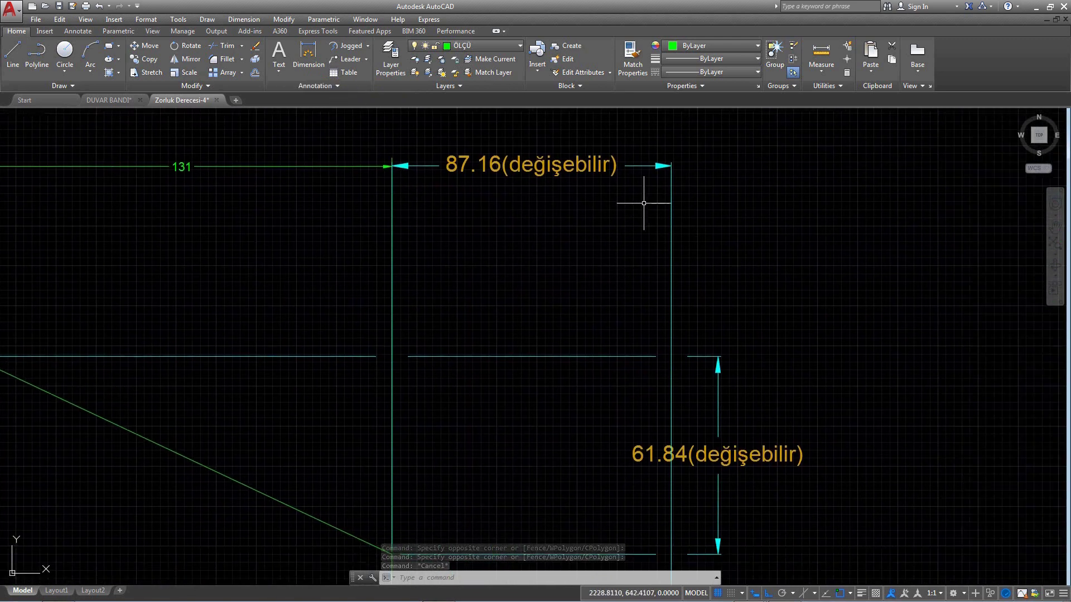
pyautogui.click(324, 86)
pyautogui.click(316, 113)
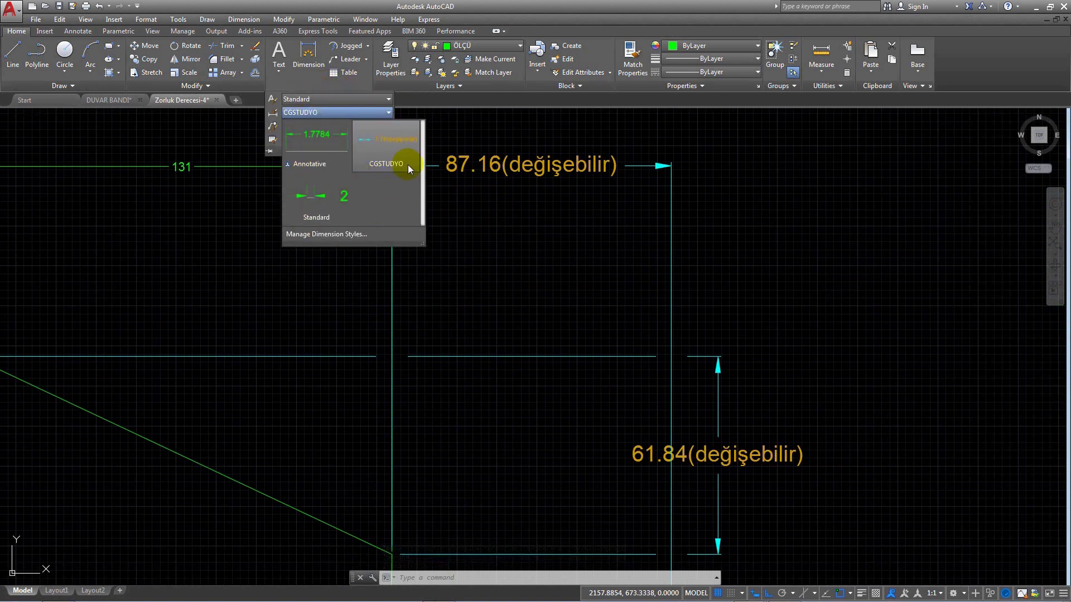
pyautogui.click(359, 235)
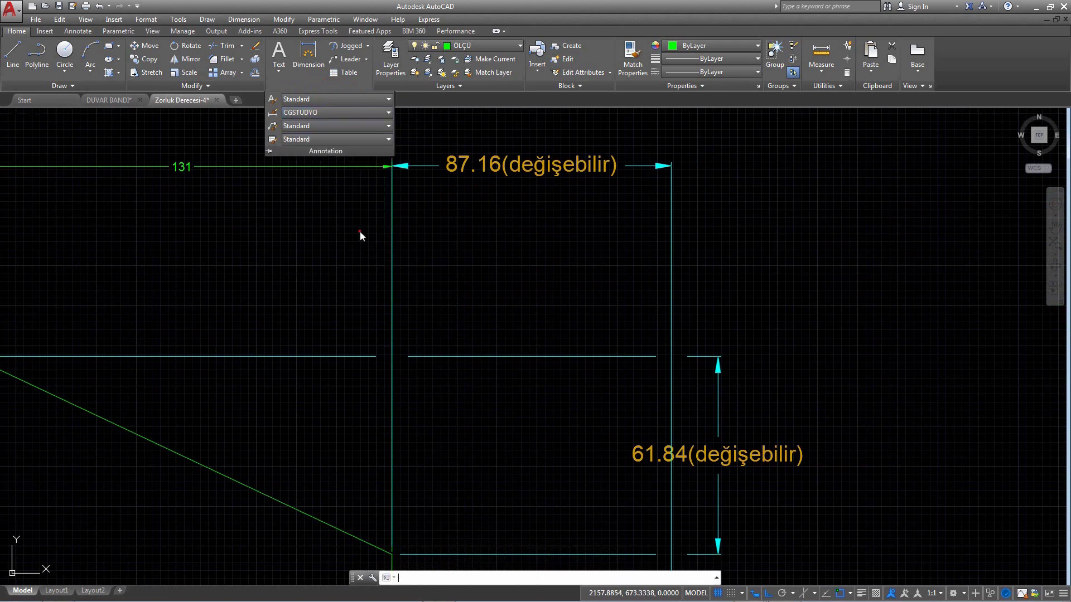
pyautogui.click(661, 280)
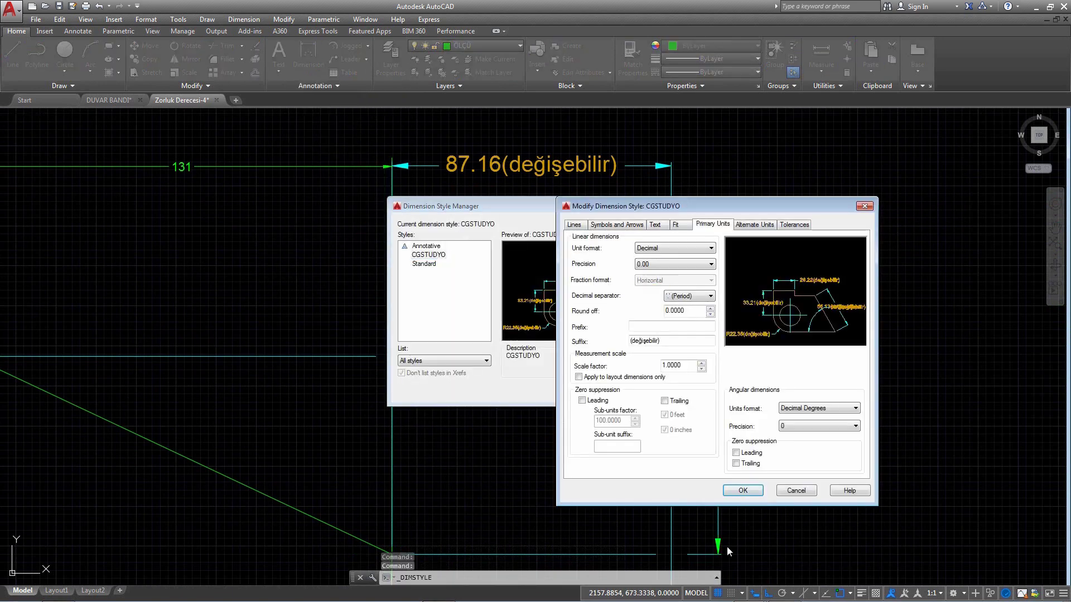
# Set CGSTUDYO primary precision to 0.000 and confirm the change.
pyautogui.moveTo(694, 206); pyautogui.dragTo(628, 201)
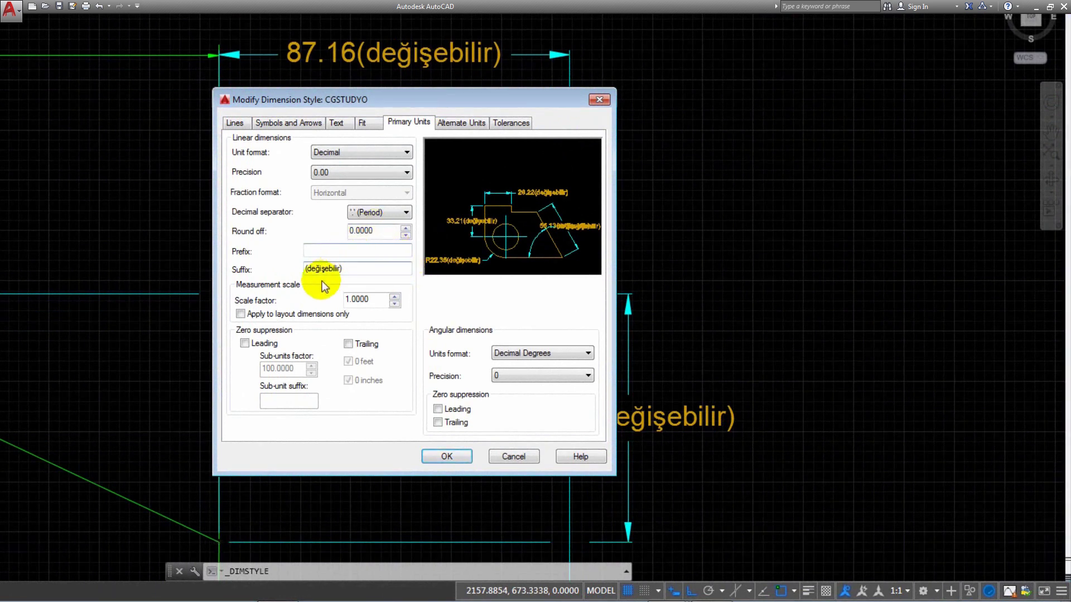
pyautogui.click(250, 291)
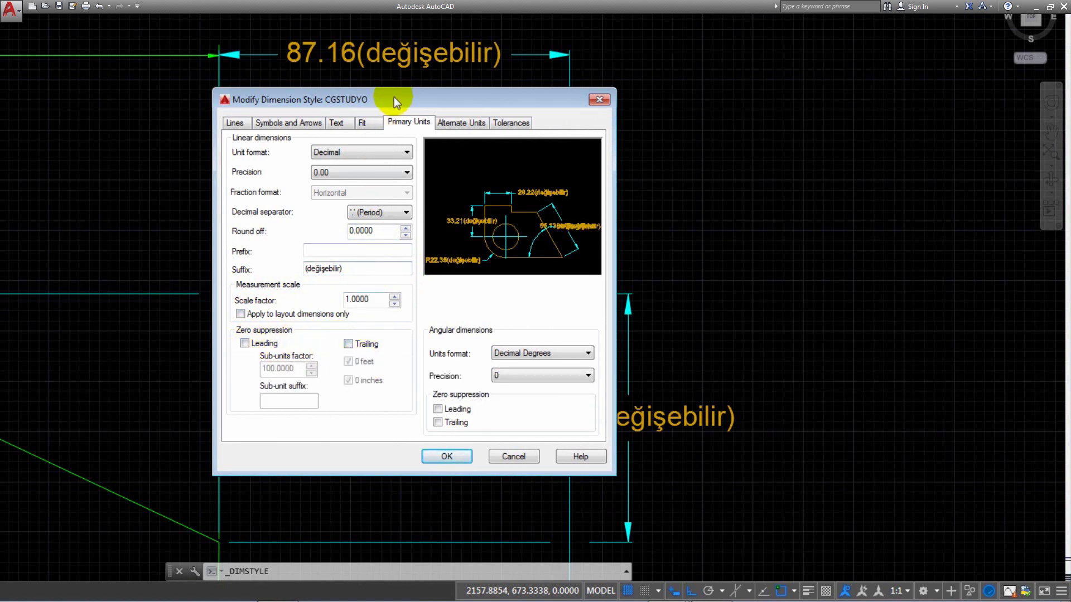
pyautogui.moveTo(394, 100); pyautogui.dragTo(572, 95)
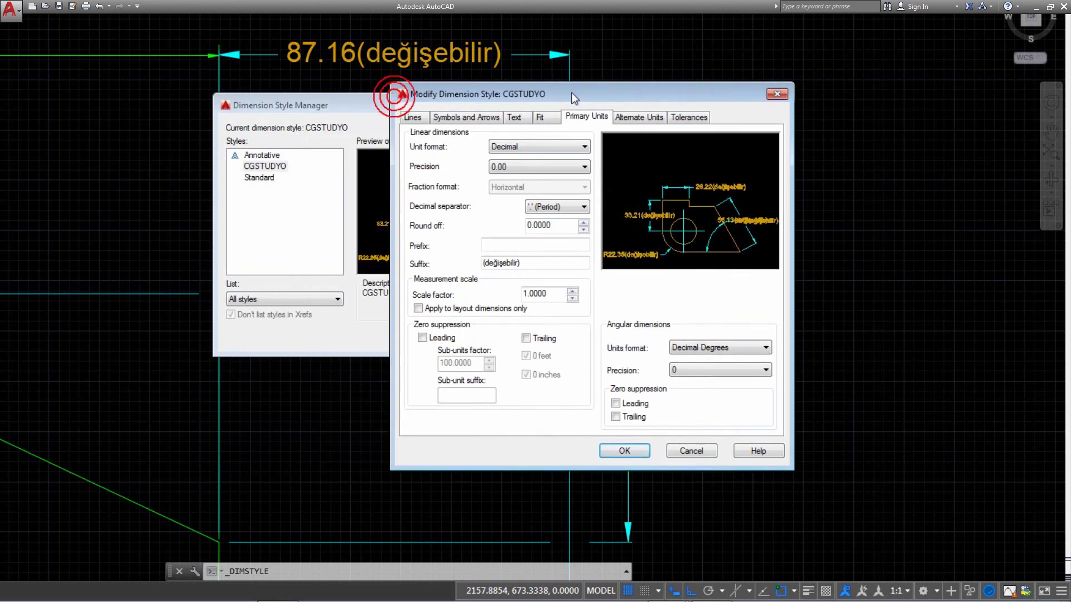
pyautogui.click(531, 167)
pyautogui.click(516, 204)
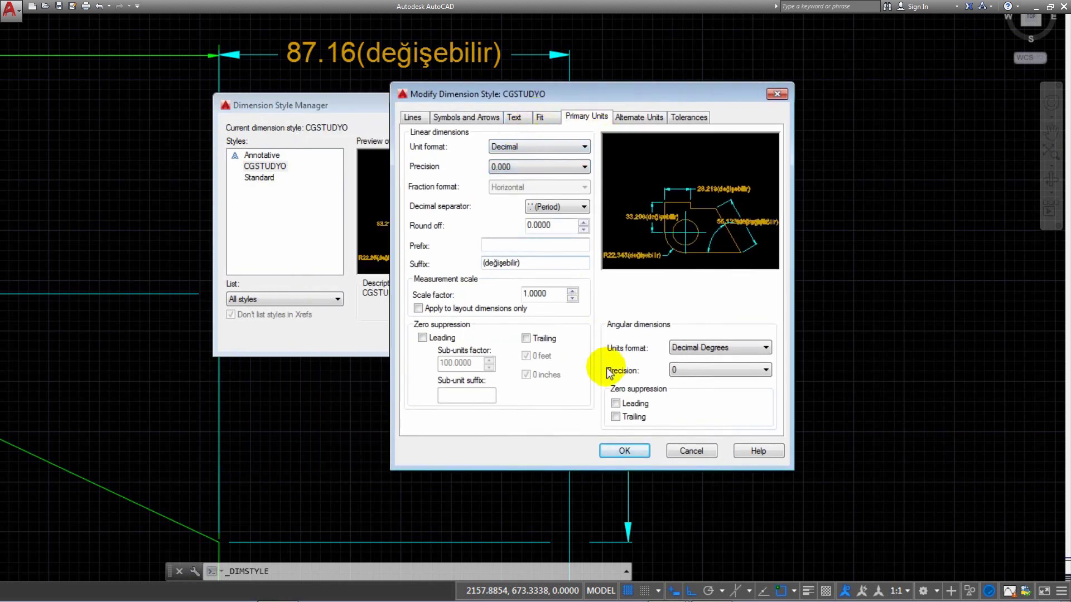
pyautogui.click(624, 450)
# Apply the CGSTUDYO style to the gear's 150 and 75 dimensions.
pyautogui.click(540, 363)
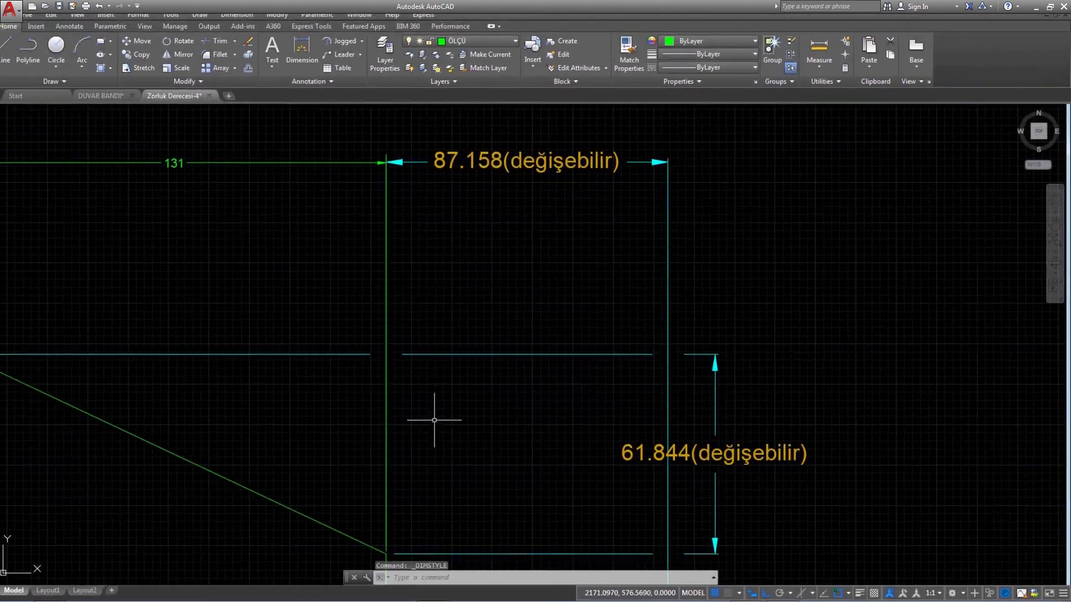
pyautogui.scroll(-5, 434, 420)
pyautogui.moveTo(239, 359)
pyautogui.mouseDown(button='middle')
pyautogui.moveTo(438, 315)
pyautogui.moveTo(351, 246)
pyautogui.moveTo(558, 235)
pyautogui.mouseUp(button='middle')
pyautogui.scroll(5, 299, 276)
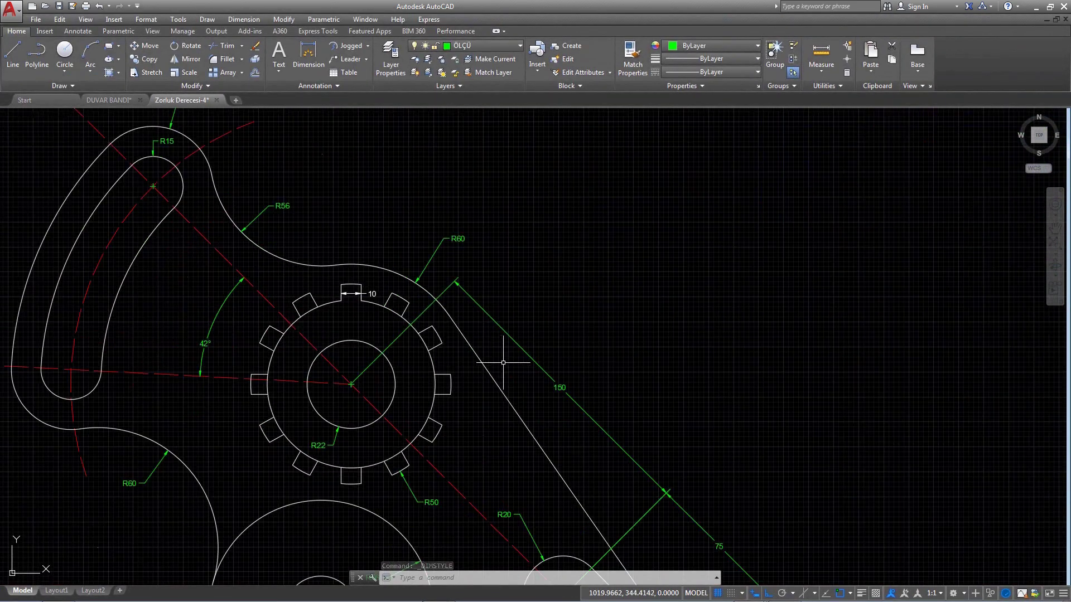
pyautogui.scroll(-1, 479, 335)
pyautogui.scroll(5, 495, 322)
pyautogui.scroll(-4, 521, 283)
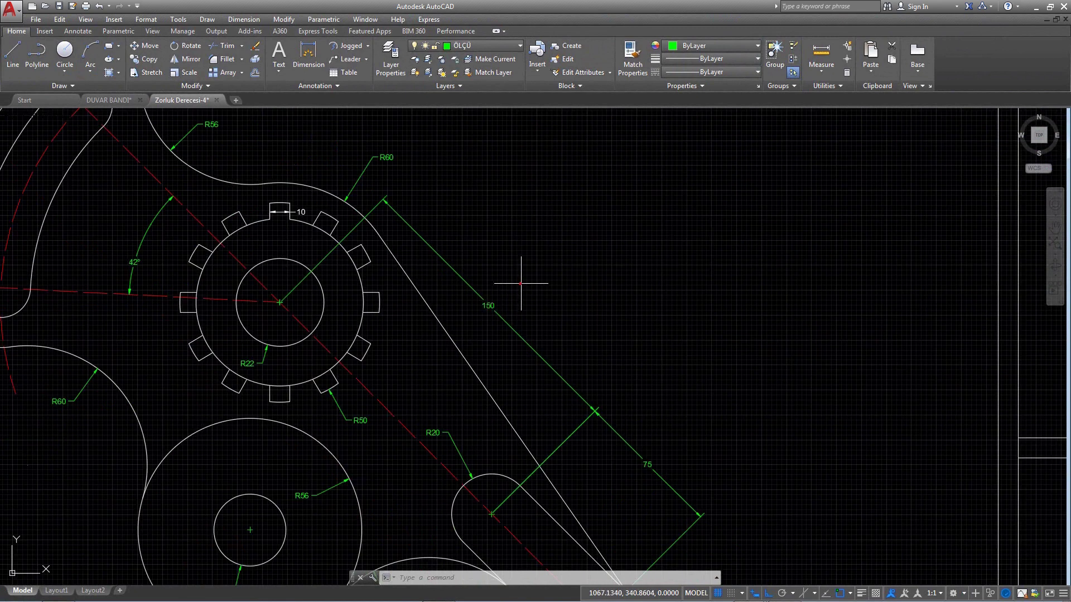
pyautogui.moveTo(521, 283); pyautogui.dragTo(629, 346)
pyautogui.moveTo(675, 536); pyautogui.dragTo(607, 470)
pyautogui.click(326, 85)
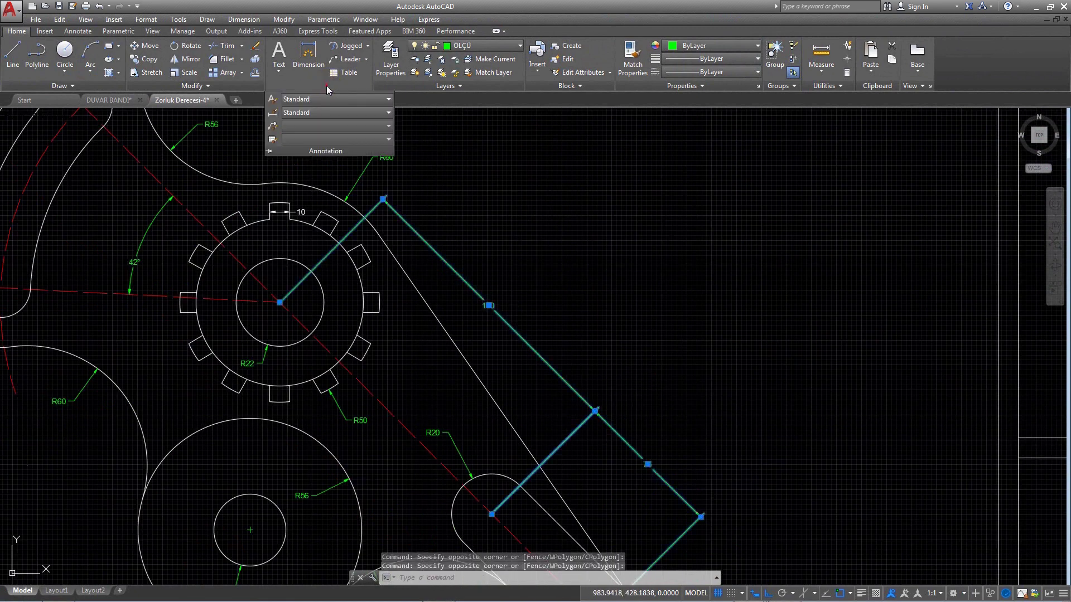
pyautogui.click(327, 113)
pyautogui.click(381, 140)
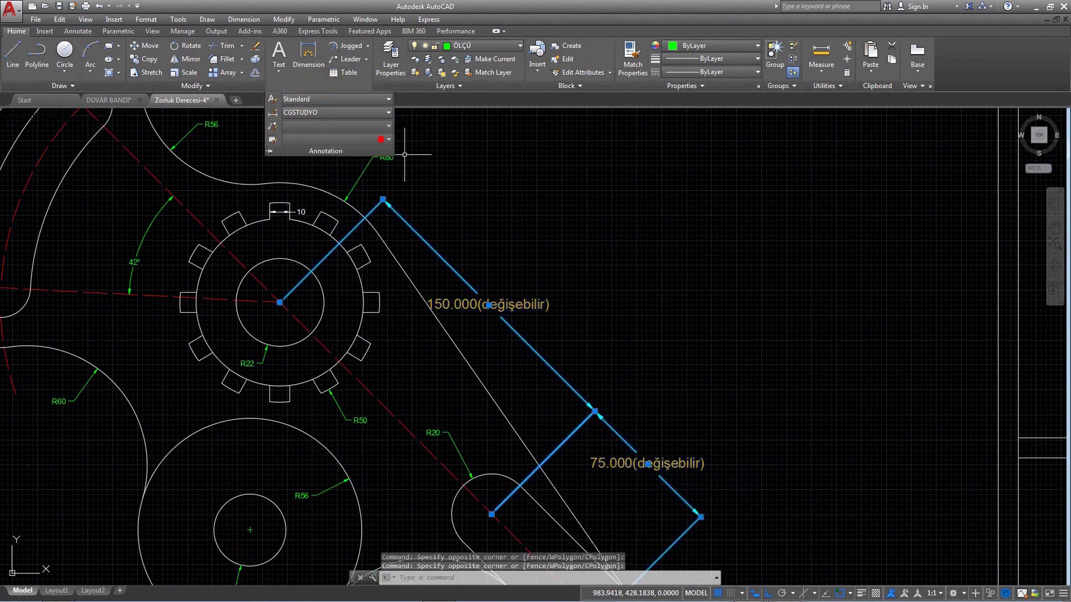
pyautogui.moveTo(527, 302); pyautogui.dragTo(513, 287, button='middle')
pyautogui.scroll(4, 512, 315)
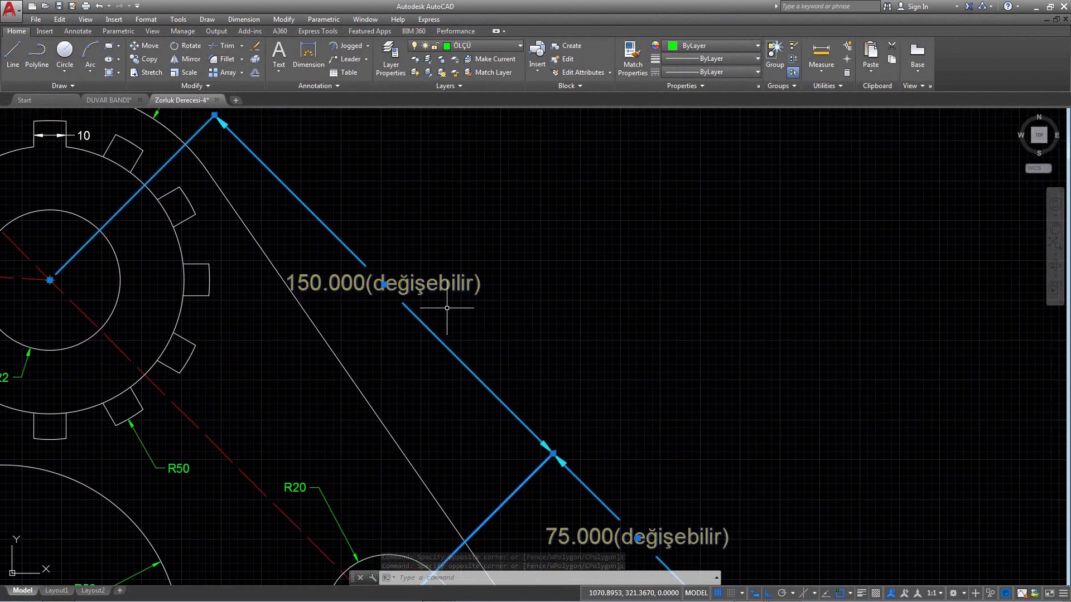
pyautogui.press('Escape')
# Reopen the Dimension Style Manager and edit the CGSTUDYO style.
pyautogui.scroll(-4, 480, 287)
pyautogui.click(310, 85)
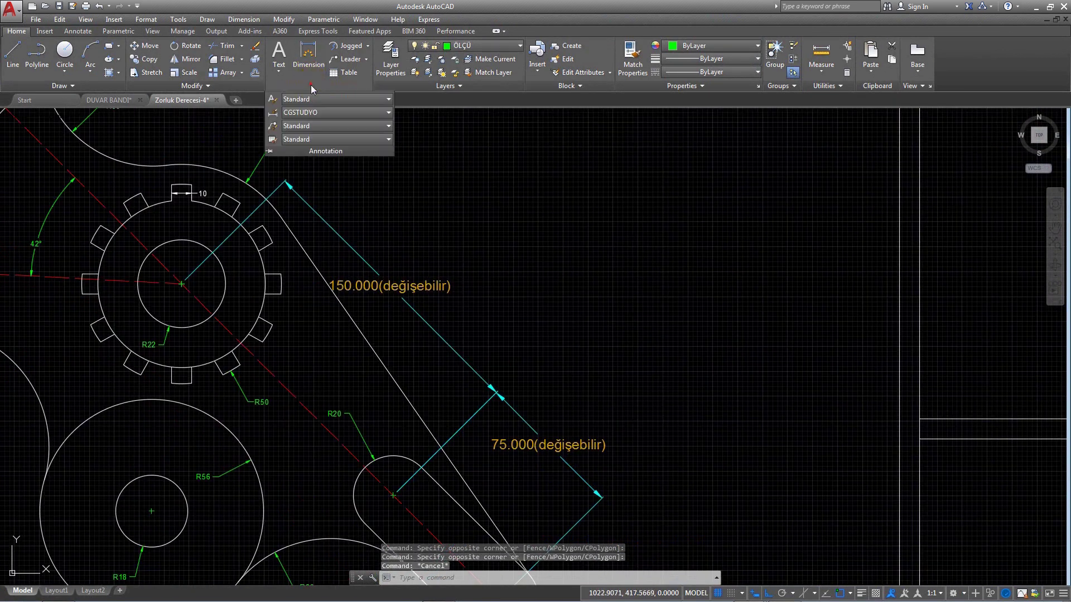
pyautogui.click(389, 112)
pyautogui.click(357, 233)
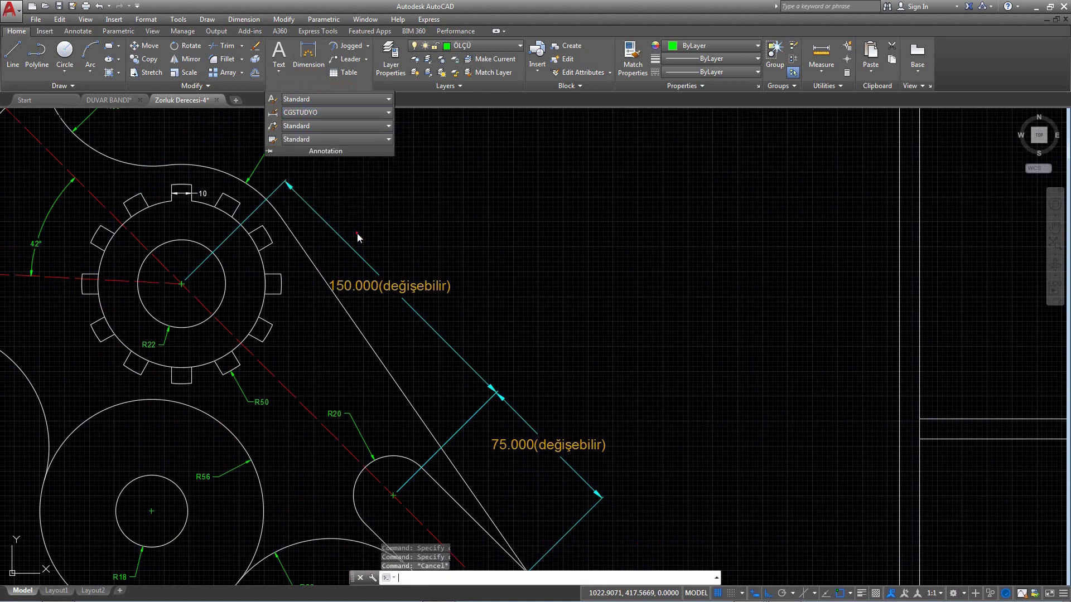
pyautogui.click(651, 279)
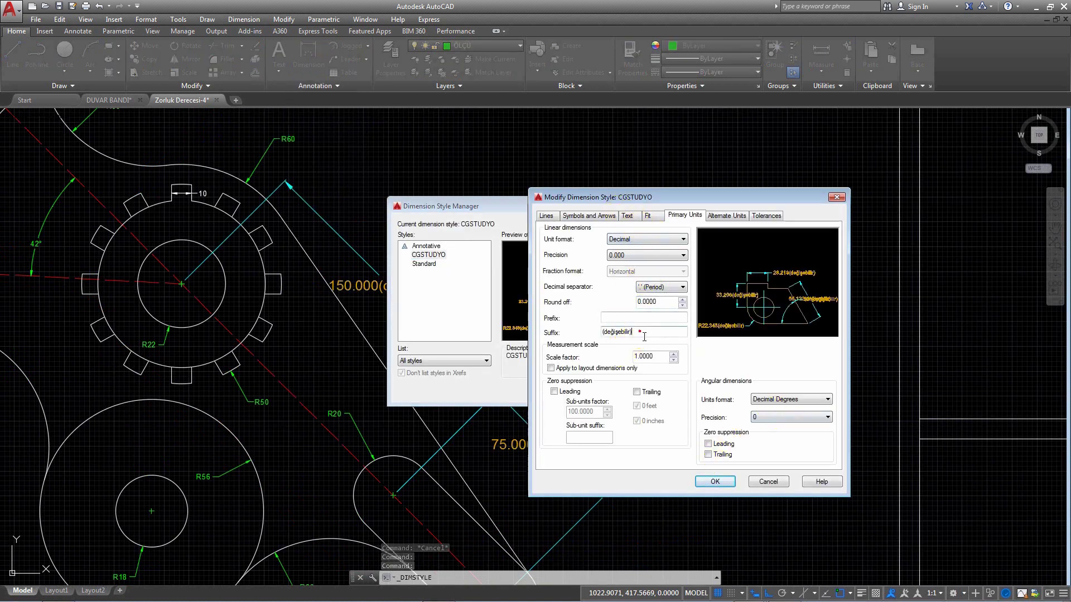
# Remove the (değişebilir) suffix from the CGSTUDYO style.
pyautogui.doubleClick(617, 332)
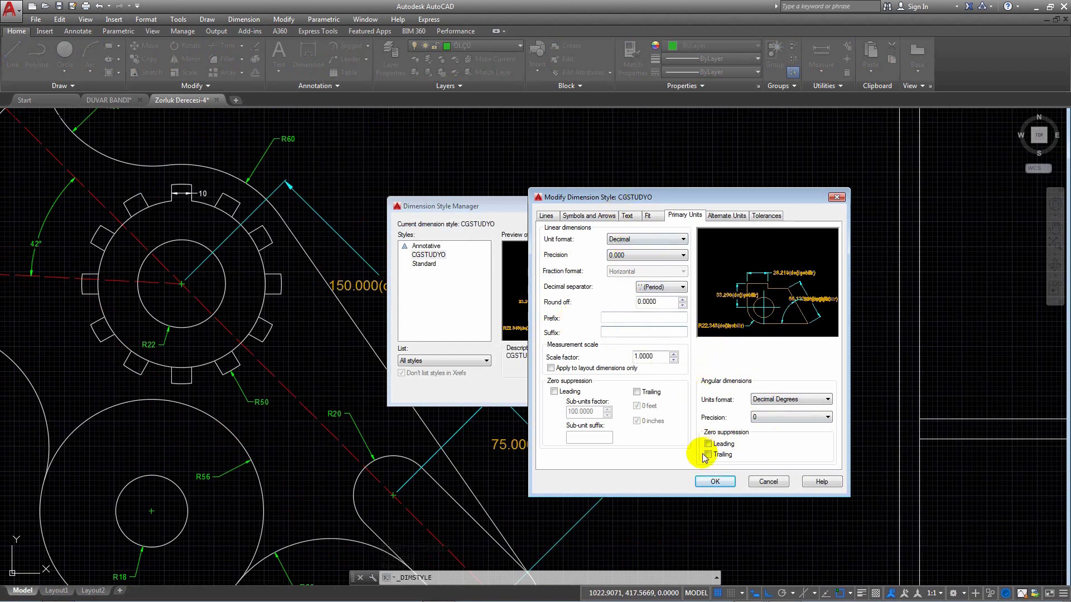
pyautogui.click(715, 482)
pyautogui.click(605, 390)
# Turn on trailing zero suppression for CGSTUDYO primary units, so dimensions read 150.
pyautogui.scroll(3, 436, 314)
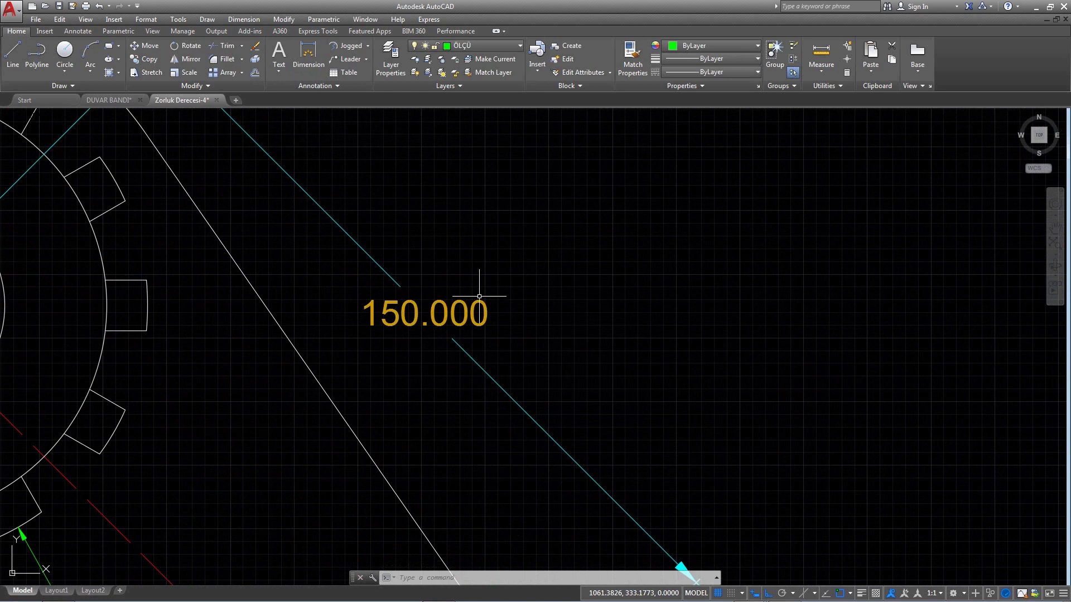
pyautogui.write('d')
pyautogui.press('Return')
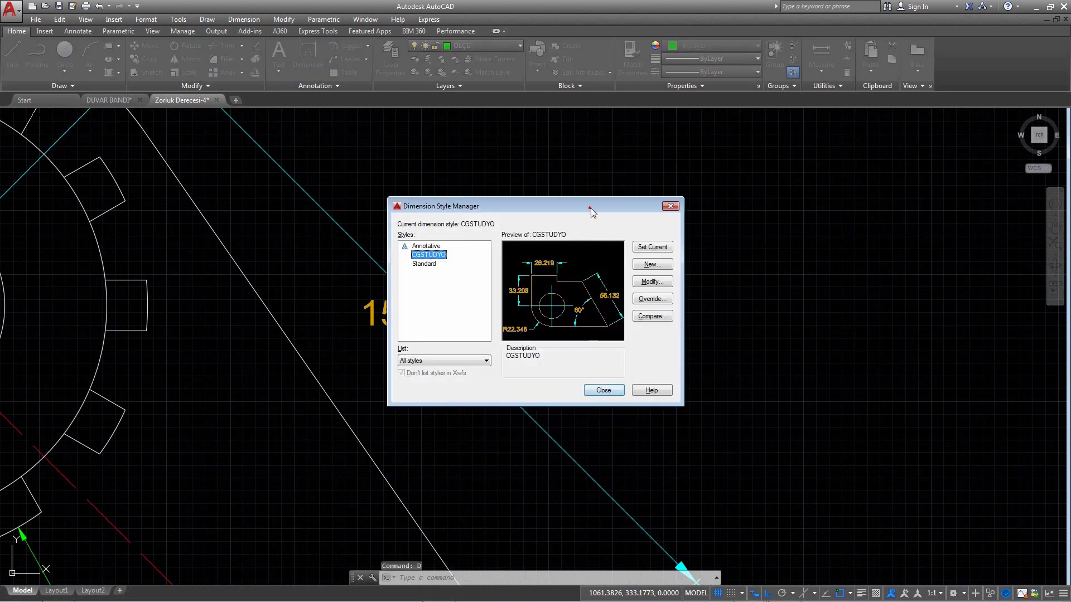
pyautogui.moveTo(591, 211); pyautogui.dragTo(817, 228)
pyautogui.click(878, 298)
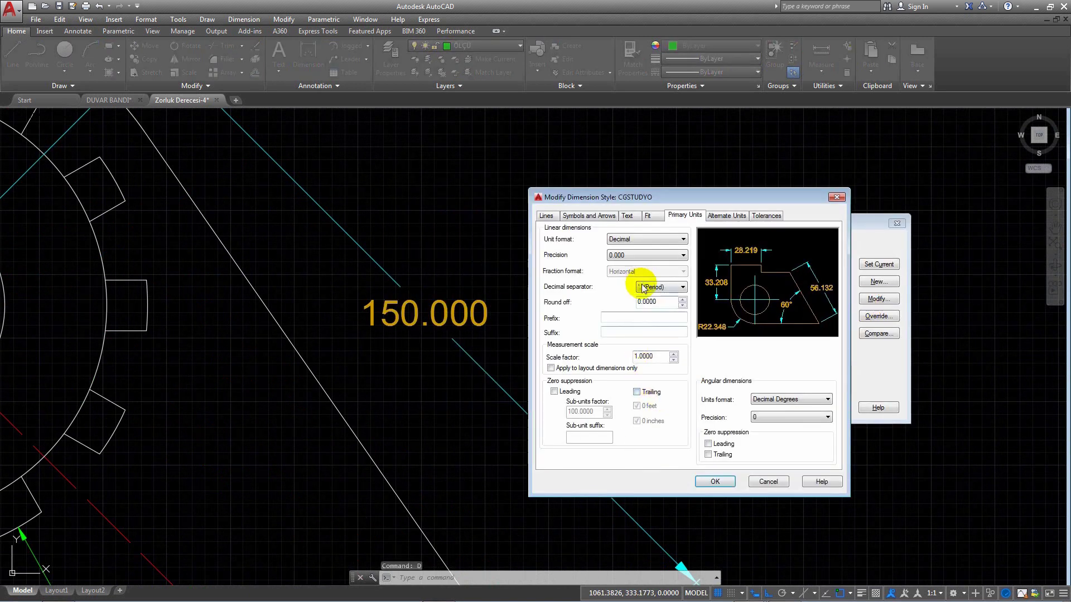
pyautogui.click(637, 392)
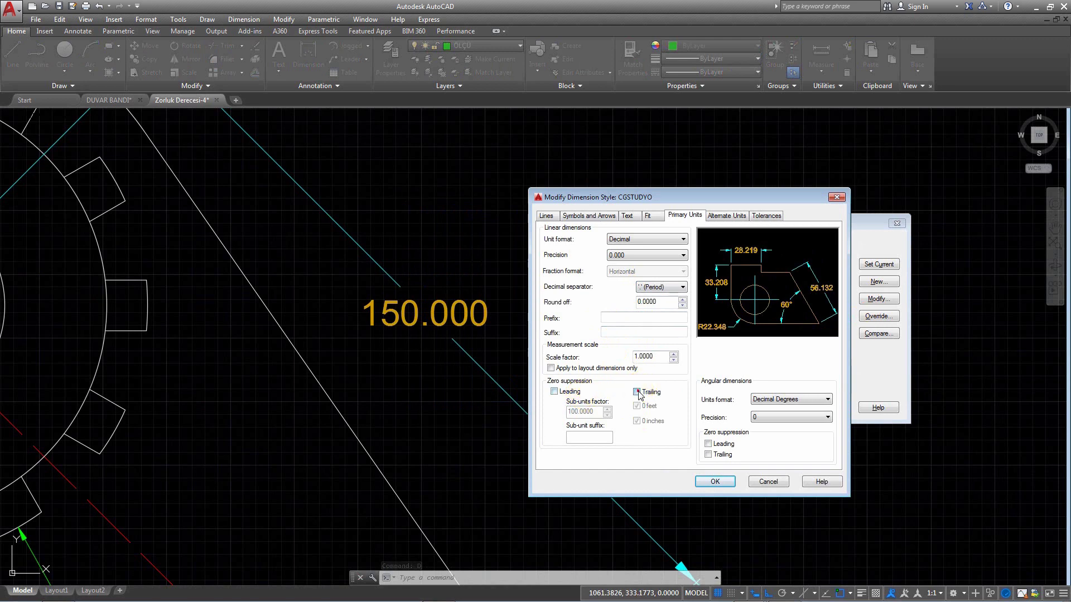
pyautogui.click(715, 481)
pyautogui.click(816, 409)
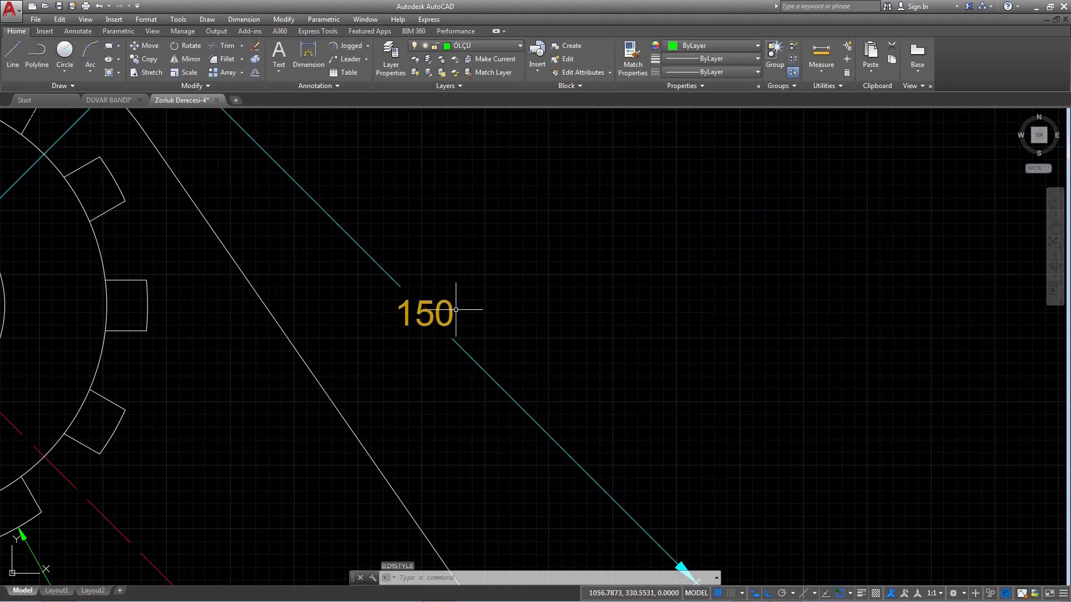
pyautogui.scroll(-3, 455, 309)
pyautogui.scroll(2, 322, 215)
pyautogui.click(329, 218)
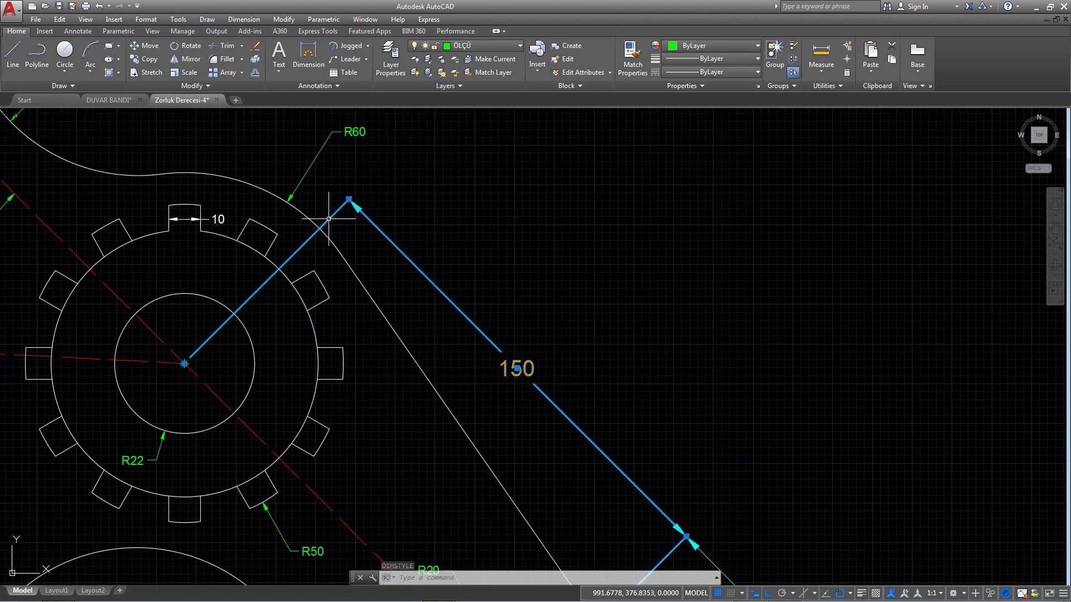
pyautogui.scroll(2, 186, 361)
pyautogui.click(190, 365)
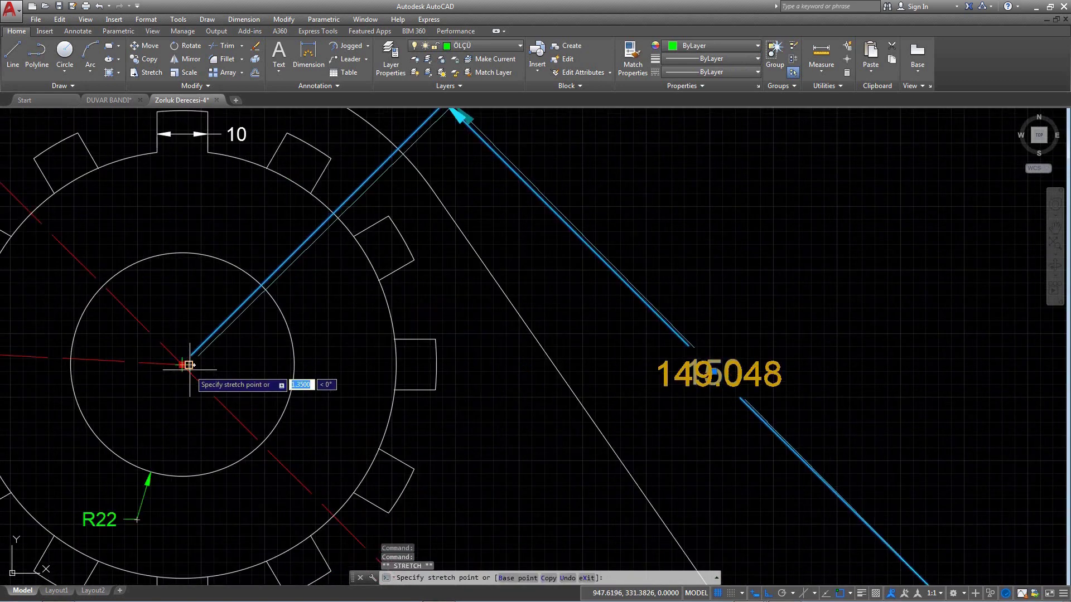
pyautogui.moveTo(705, 433); pyautogui.dragTo(688, 417, button='middle')
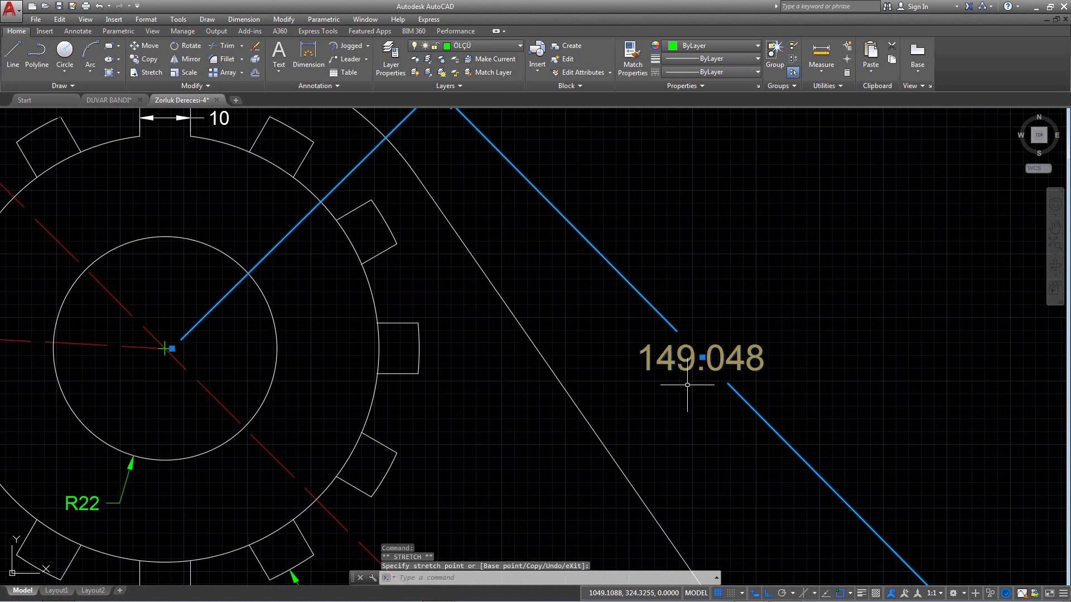
pyautogui.press('Escape')
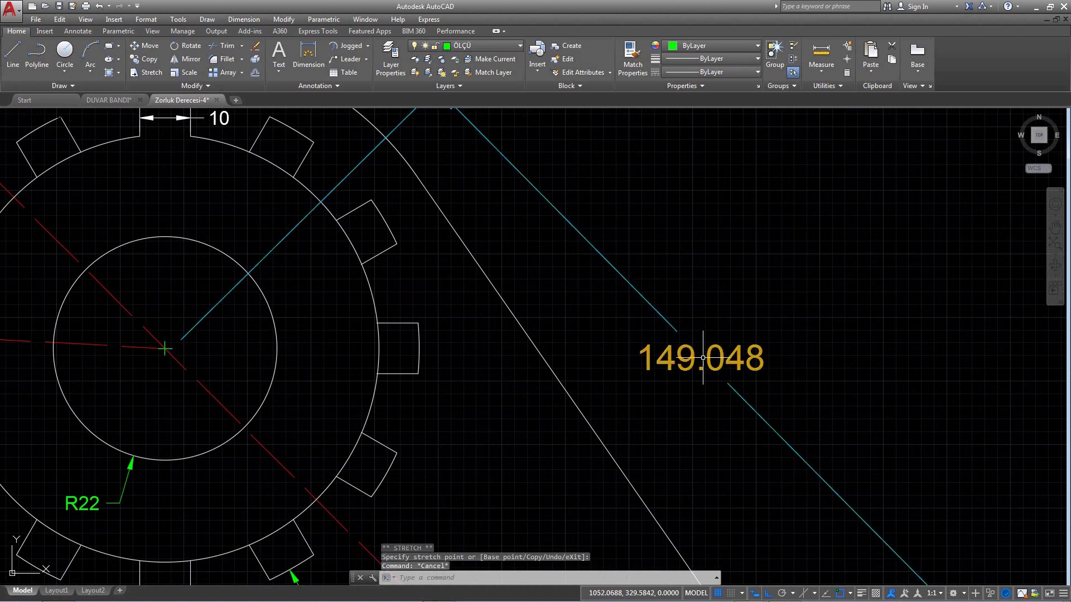
pyautogui.moveTo(745, 369); pyautogui.dragTo(677, 348, button='middle')
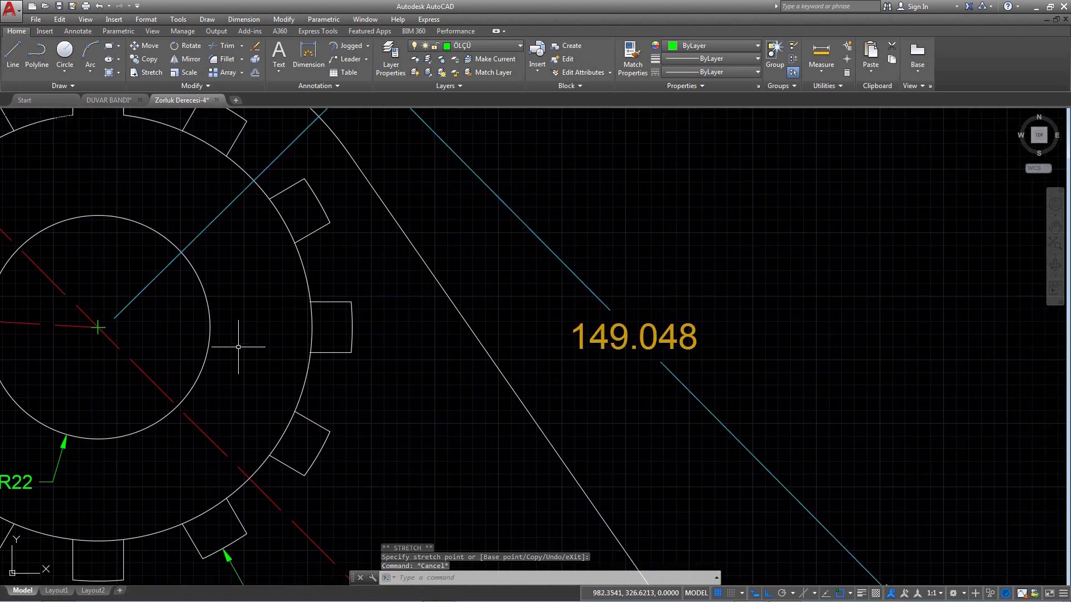
pyautogui.scroll(2, 103, 328)
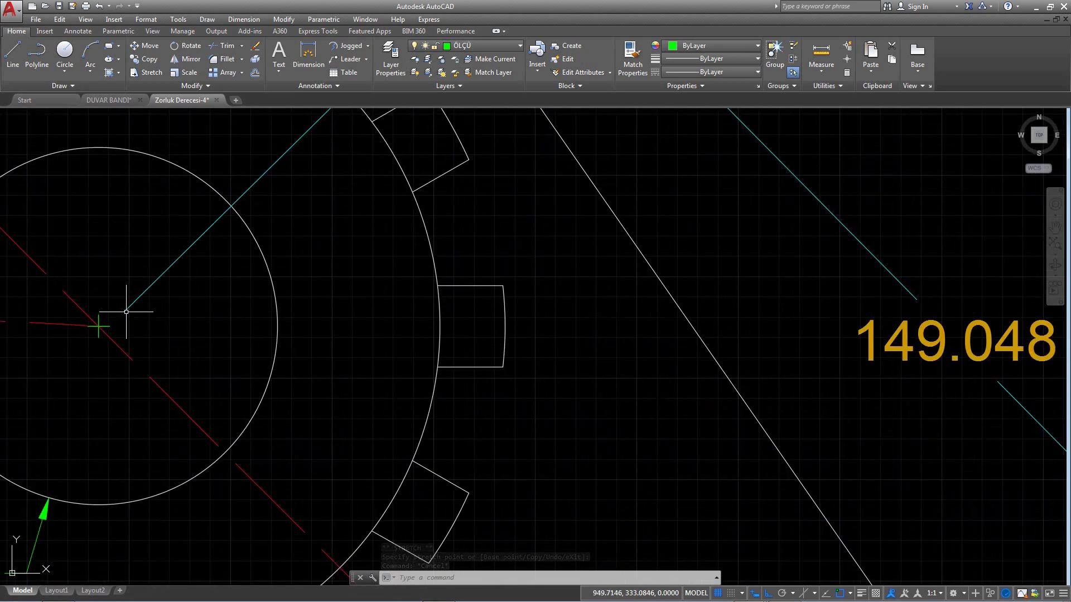
pyautogui.click(123, 310)
pyautogui.scroll(-1, 591, 375)
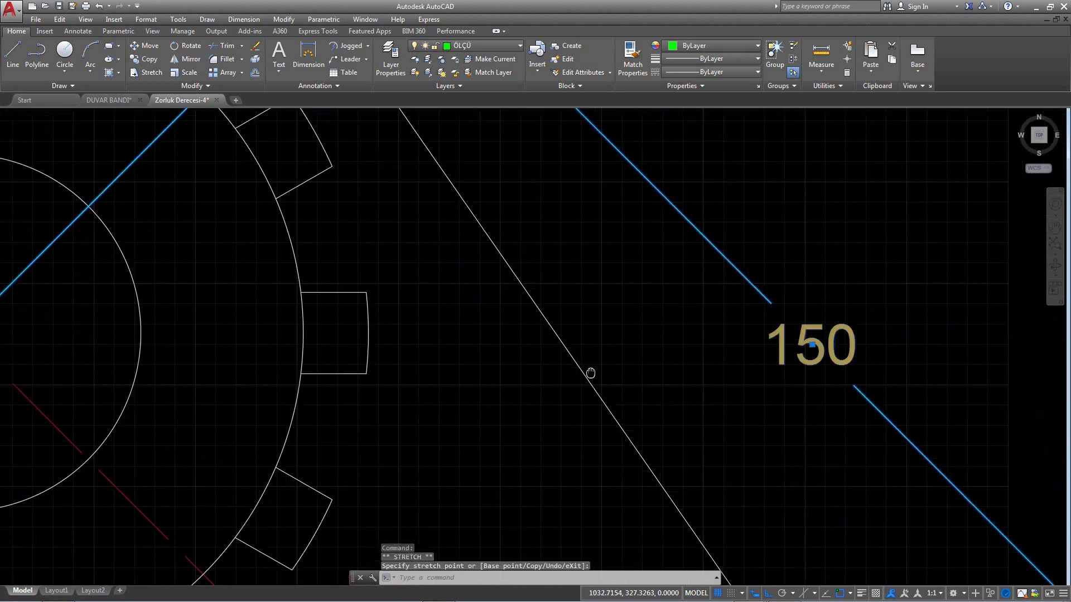
pyautogui.moveTo(880, 416); pyautogui.dragTo(766, 364, button='middle')
pyautogui.press('Escape')
pyautogui.scroll(-3, 761, 375)
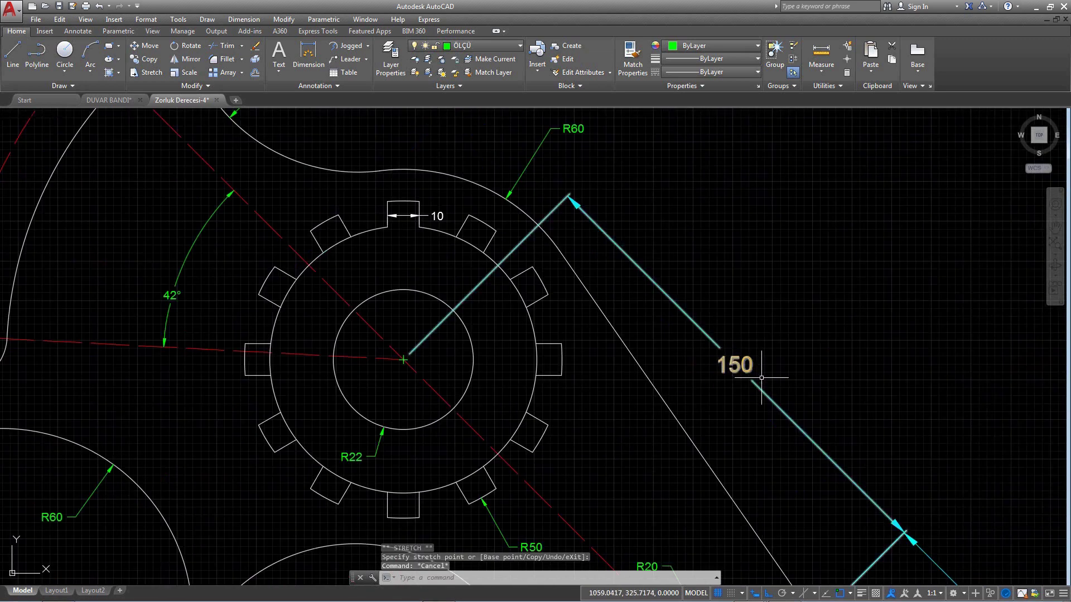
pyautogui.moveTo(790, 348); pyautogui.dragTo(690, 324, button='middle')
pyautogui.scroll(-1, 689, 324)
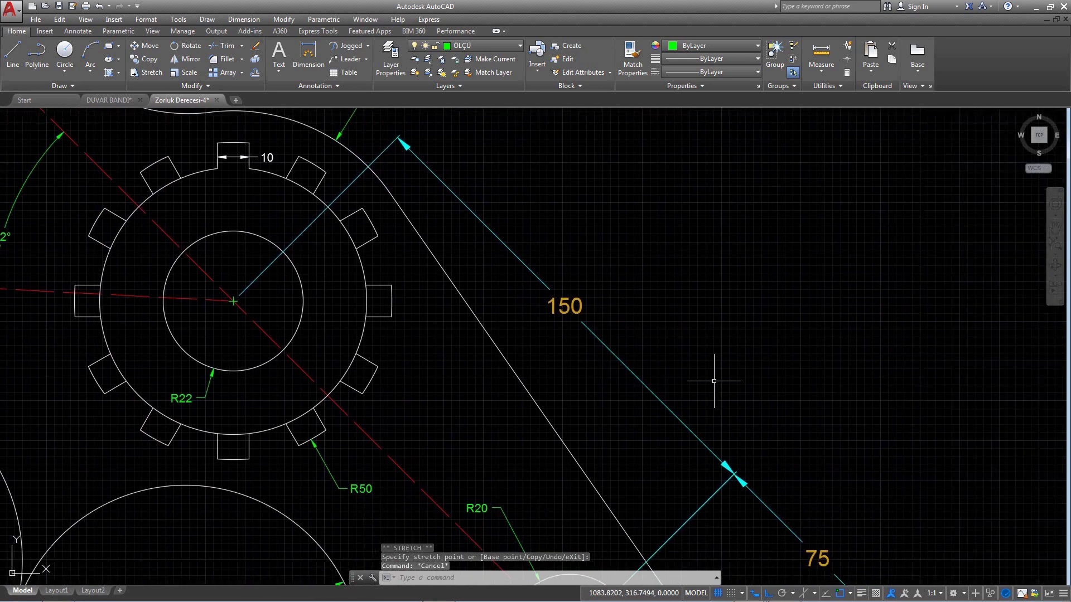
pyautogui.scroll(5, 390, 358)
pyautogui.press('Escape')
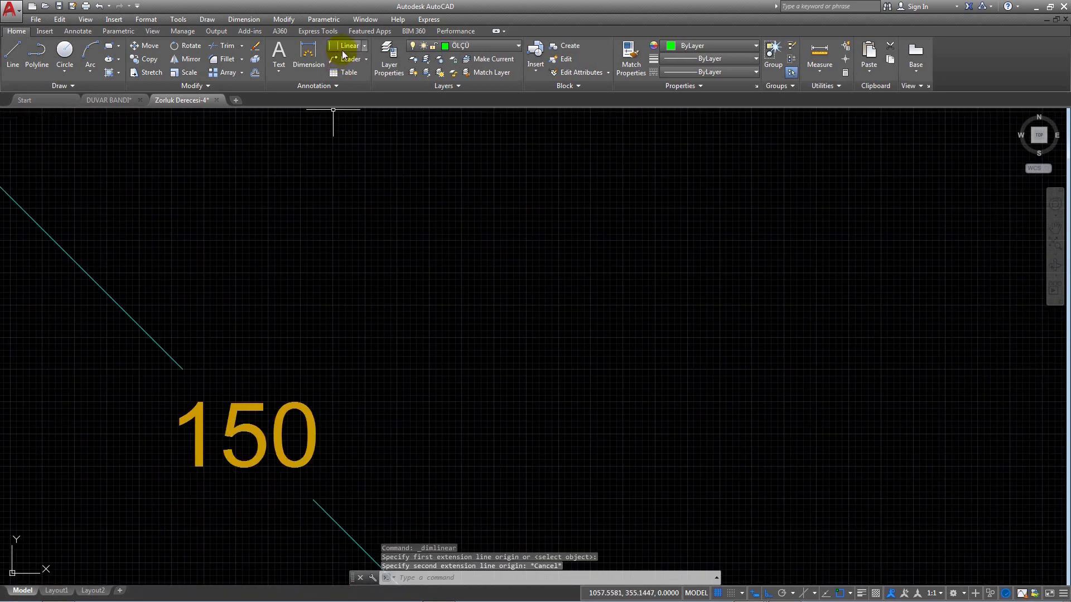
# Add a horizontal 100-unit linear dimension in empty drawing space.
pyautogui.click(342, 50)
pyautogui.scroll(-2, 335, 111)
pyautogui.moveTo(329, 111); pyautogui.dragTo(247, 305, button='middle')
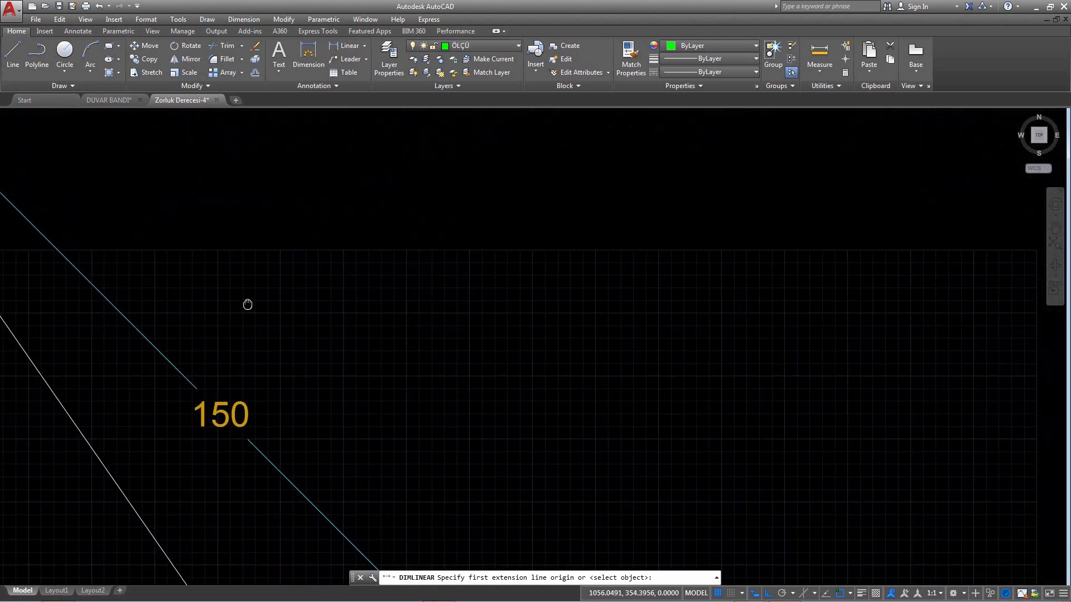
pyautogui.click(339, 49)
pyautogui.scroll(-5, 391, 307)
pyautogui.scroll(-2, 419, 310)
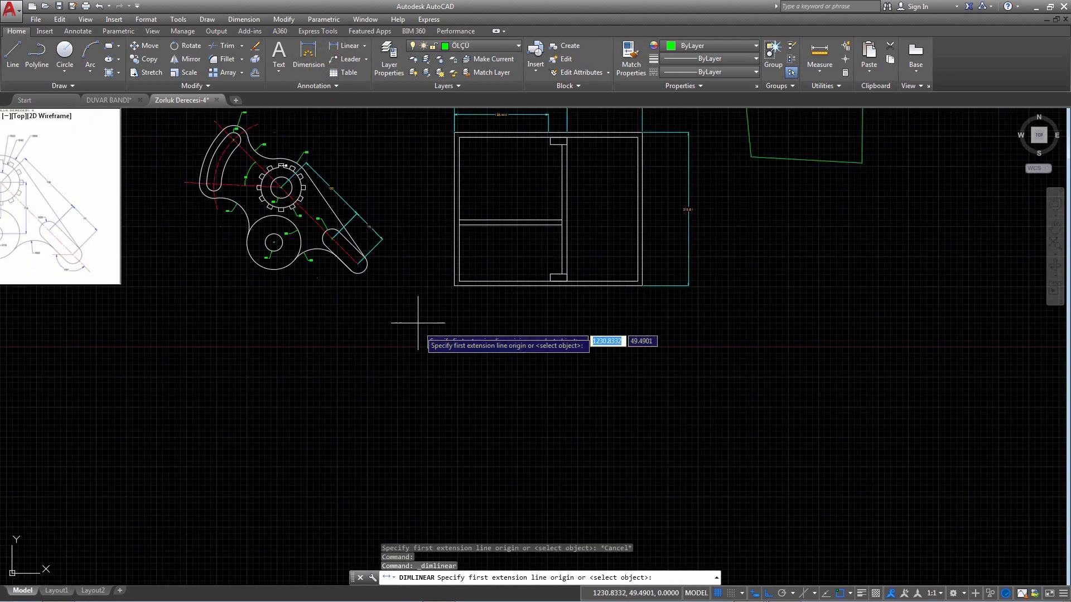
pyautogui.scroll(3, 382, 354)
pyautogui.scroll(1, 418, 388)
pyautogui.scroll(-2, 418, 389)
pyautogui.moveTo(852, 410); pyautogui.dragTo(490, 407, button='middle')
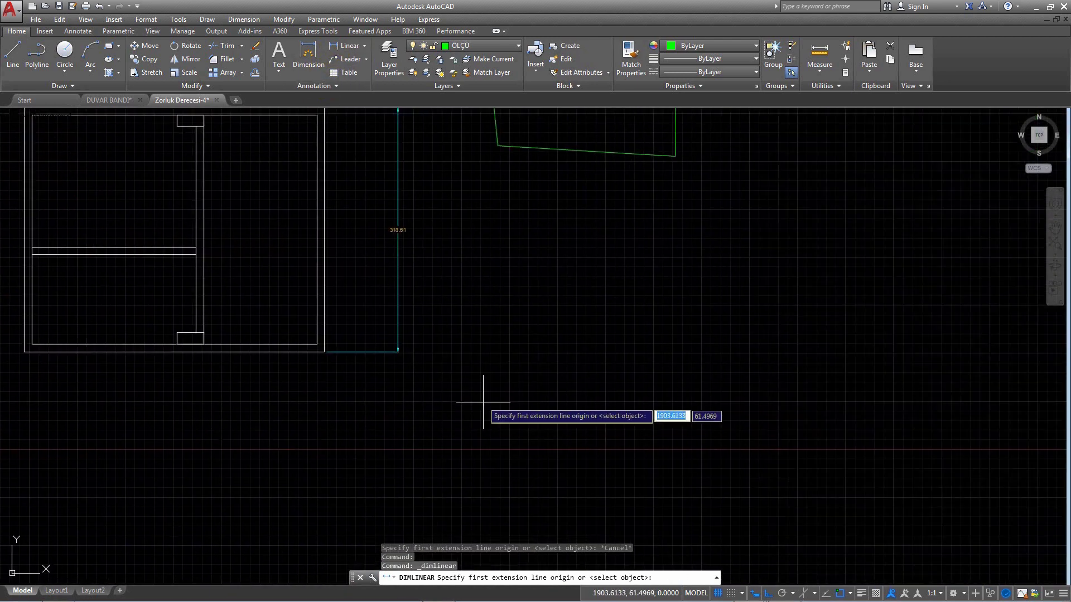
pyautogui.click(483, 400)
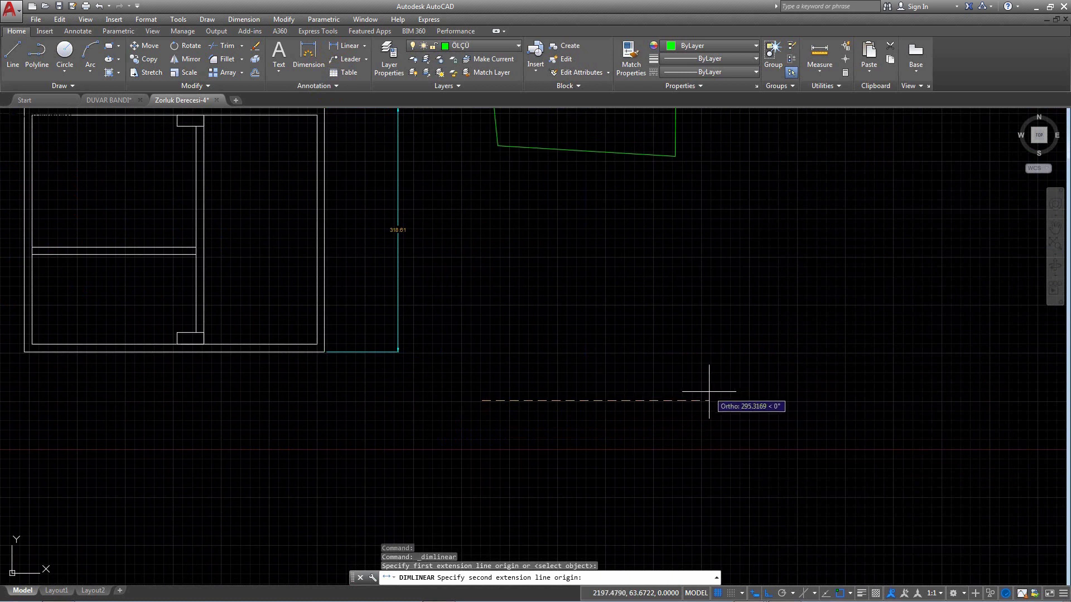
pyautogui.write('100')
pyautogui.press('Return')
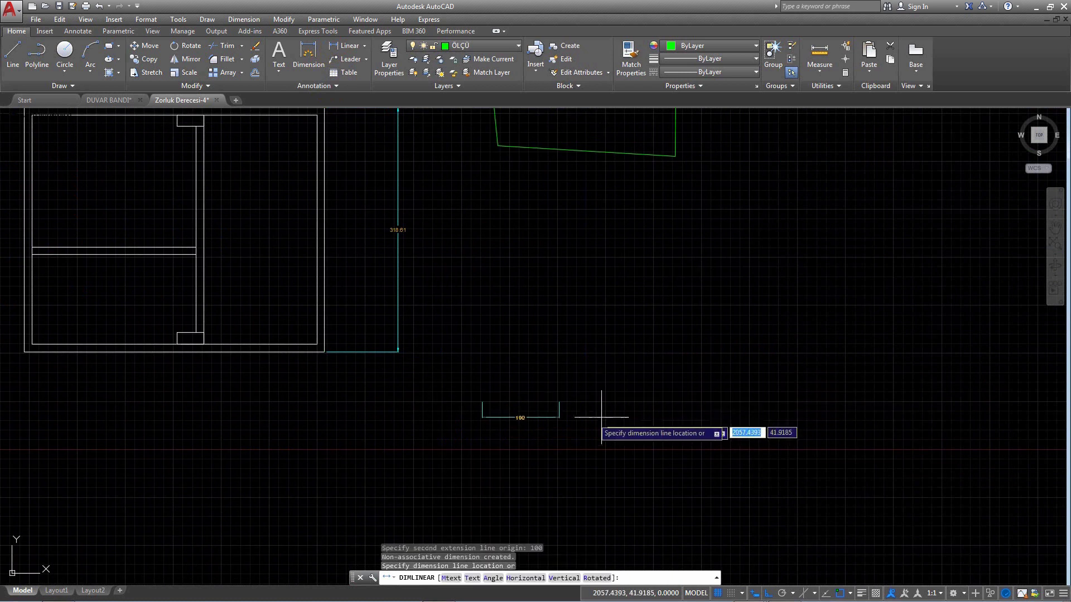
pyautogui.scroll(2, 557, 404)
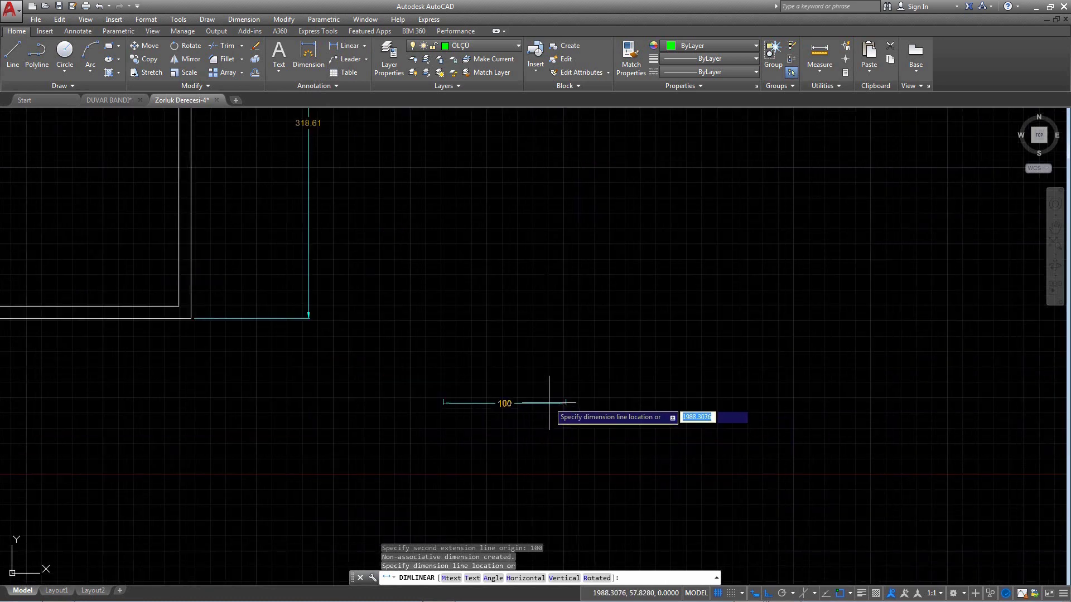
pyautogui.click(535, 371)
pyautogui.scroll(2, 456, 392)
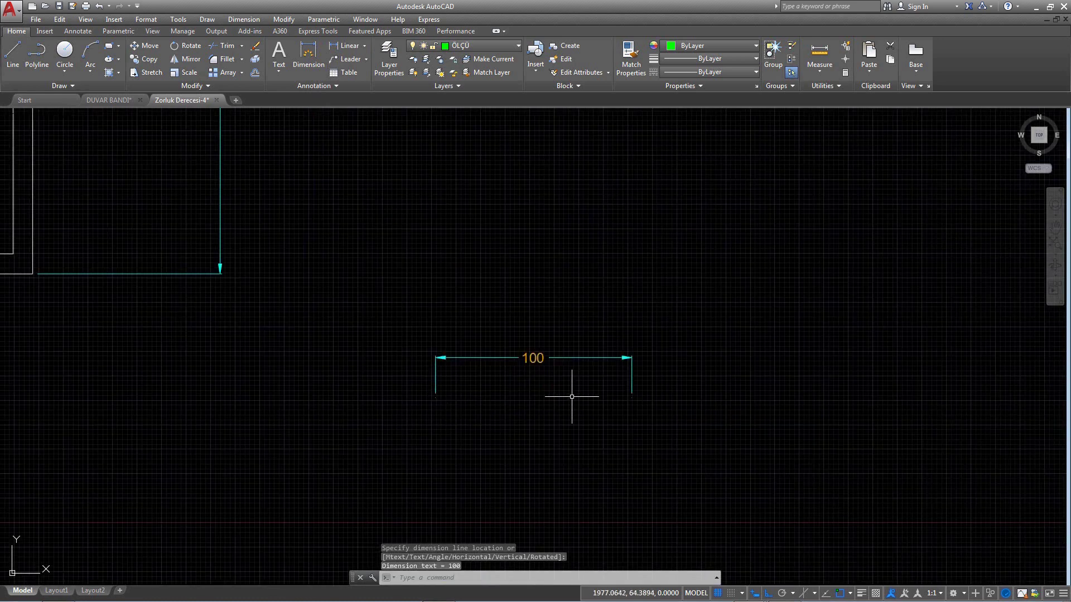
# Add a 0.5 linear dimension starting from the 100 dimension's right end.
pyautogui.moveTo(655, 420); pyautogui.dragTo(418, 407, button='middle')
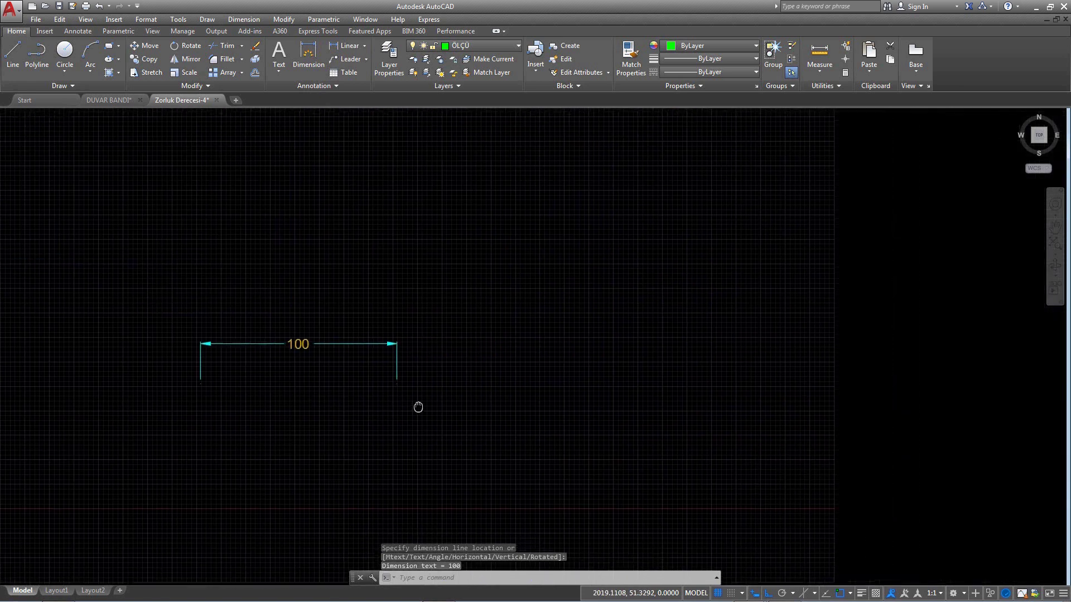
pyautogui.click(346, 45)
pyautogui.moveTo(482, 387); pyautogui.dragTo(403, 365, button='middle')
pyautogui.scroll(2, 404, 364)
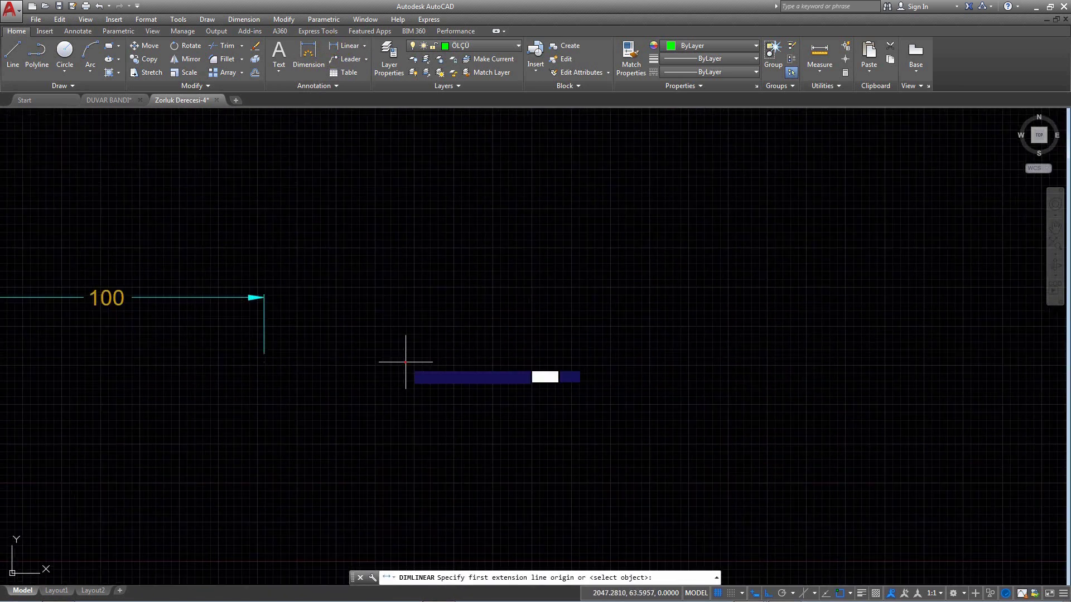
pyautogui.click(413, 364)
pyautogui.scroll(2, 522, 410)
pyautogui.write('0.5')
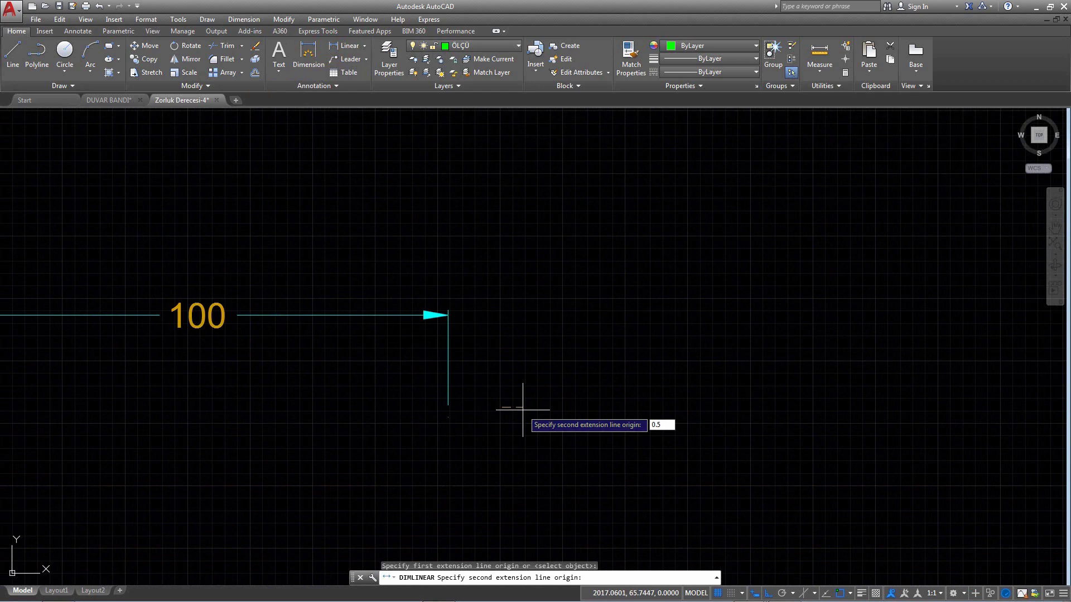
pyautogui.press('Return')
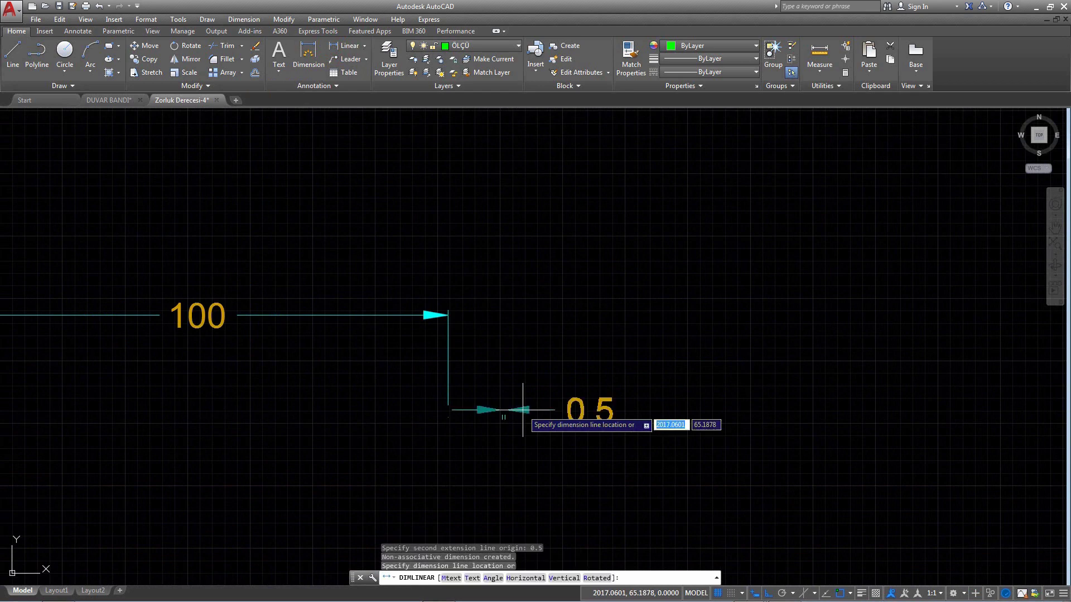
pyautogui.click(523, 410)
pyautogui.scroll(5, 514, 411)
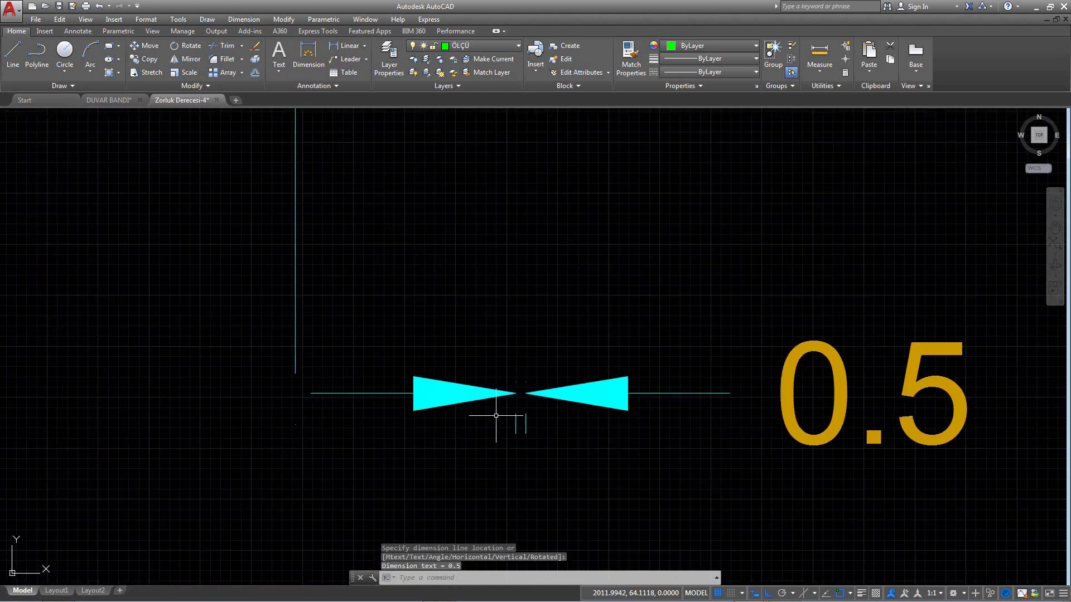
pyautogui.scroll(3, 497, 419)
pyautogui.moveTo(531, 430); pyautogui.dragTo(399, 402, button='middle')
pyautogui.scroll(-2, 399, 401)
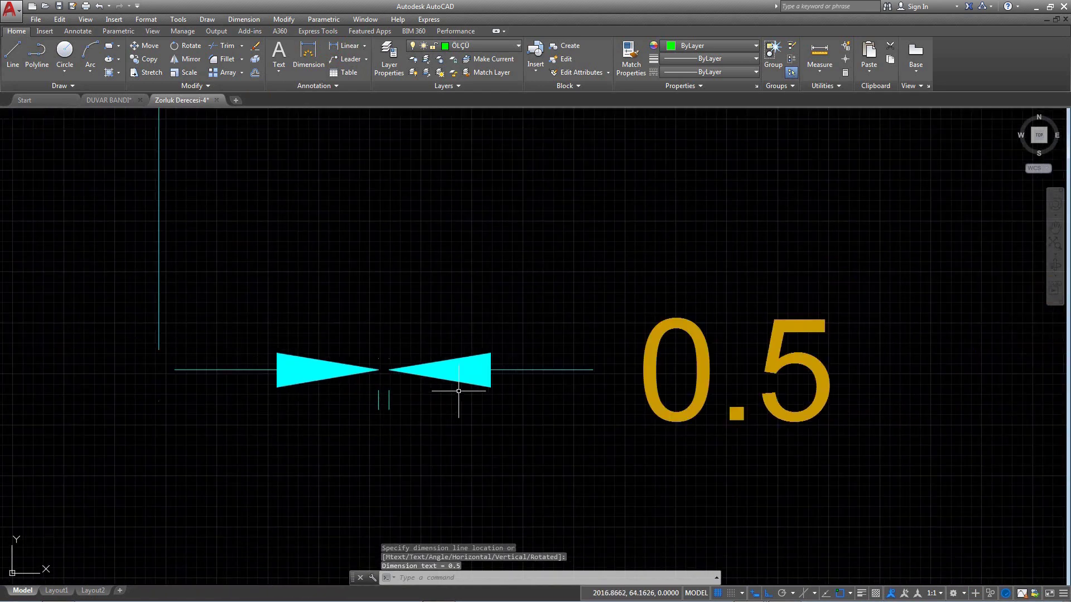
pyautogui.scroll(-2, 427, 389)
pyautogui.scroll(2, 398, 397)
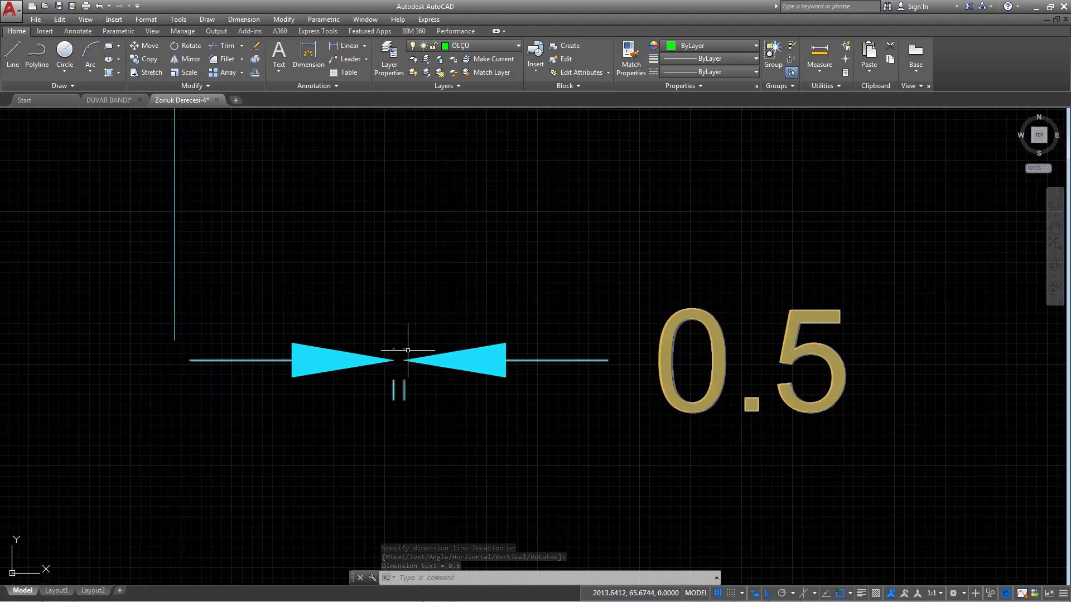
# Turn on leading-zero suppression in the CGSTUDYO style's primary units.
pyautogui.write('d')
pyautogui.press('Return')
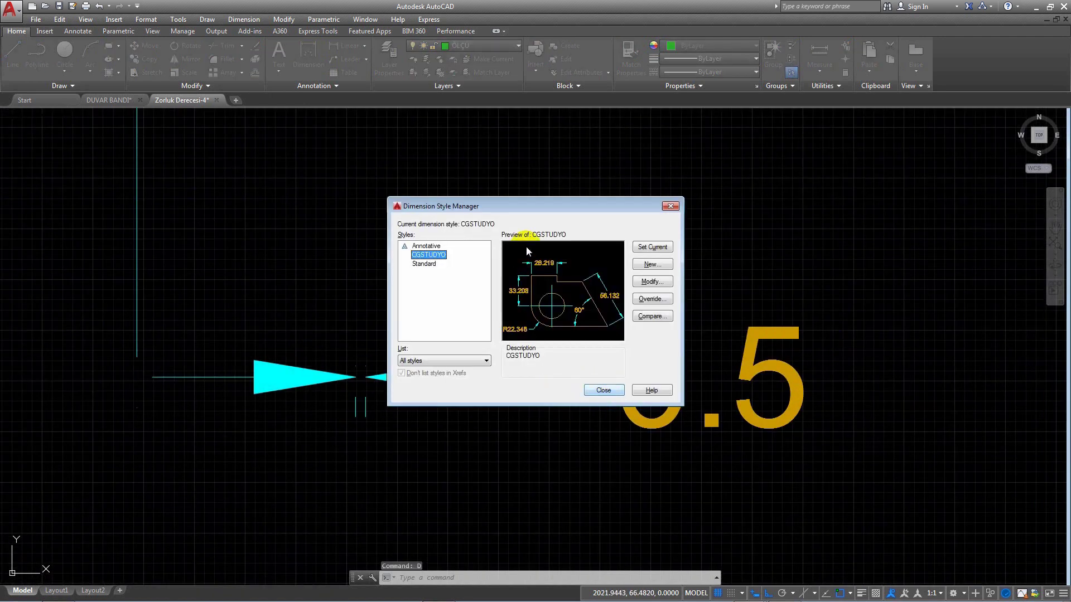
pyautogui.moveTo(551, 209); pyautogui.dragTo(646, 142)
pyautogui.click(747, 214)
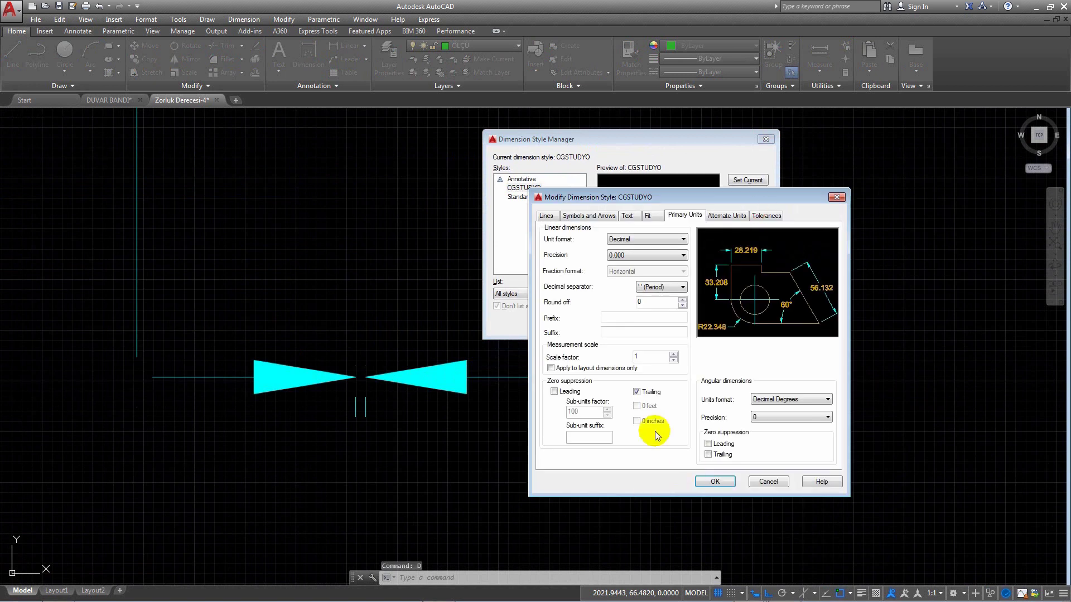
pyautogui.click(554, 392)
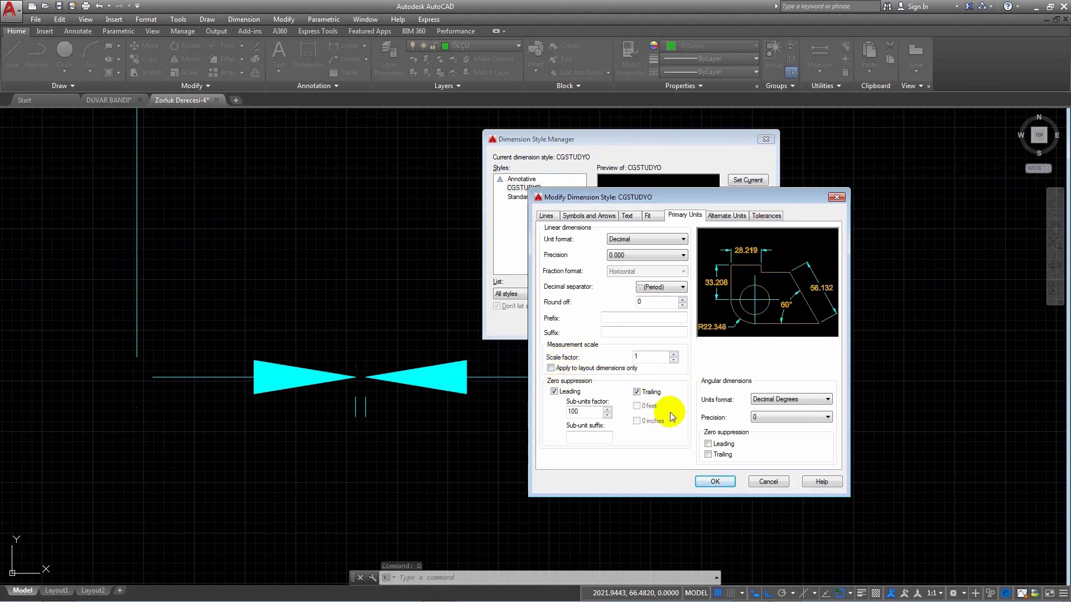
pyautogui.click(715, 481)
pyautogui.click(701, 323)
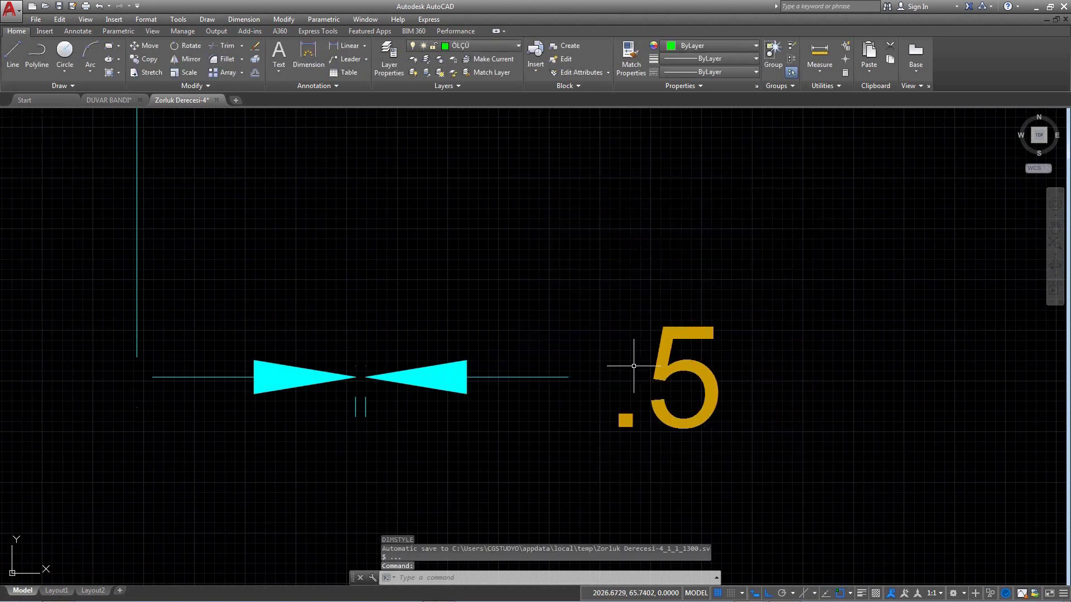
# Check that the small dimension now reads .5, then bring back the Dimension Style Manager.
pyautogui.scroll(-2, 687, 319)
pyautogui.moveTo(686, 309); pyautogui.dragTo(681, 330, button='middle')
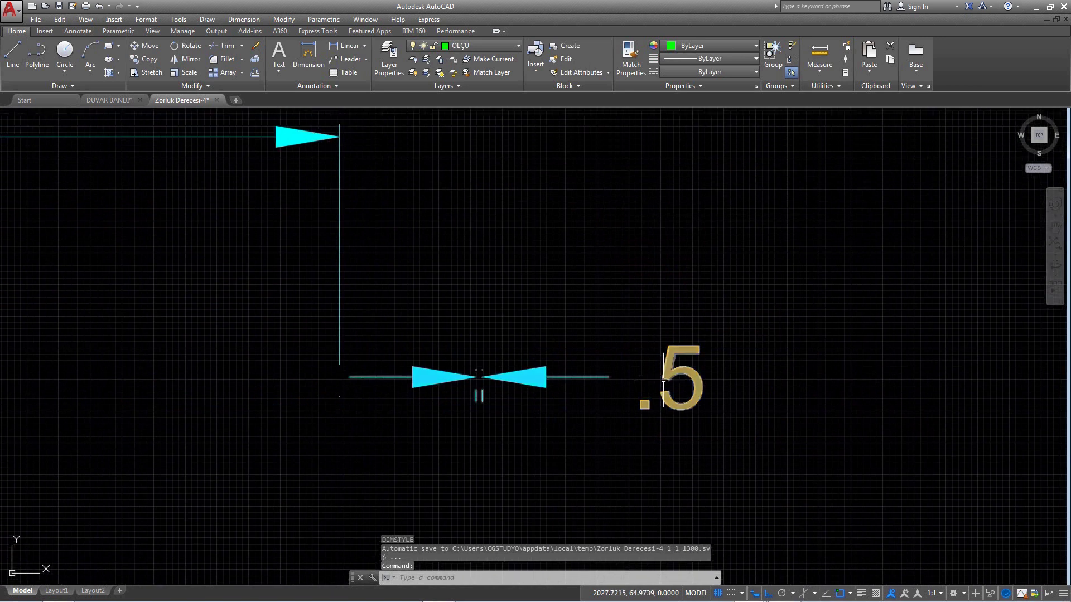
pyautogui.scroll(-1, 650, 410)
pyautogui.scroll(2, 651, 407)
pyautogui.scroll(-2, 654, 373)
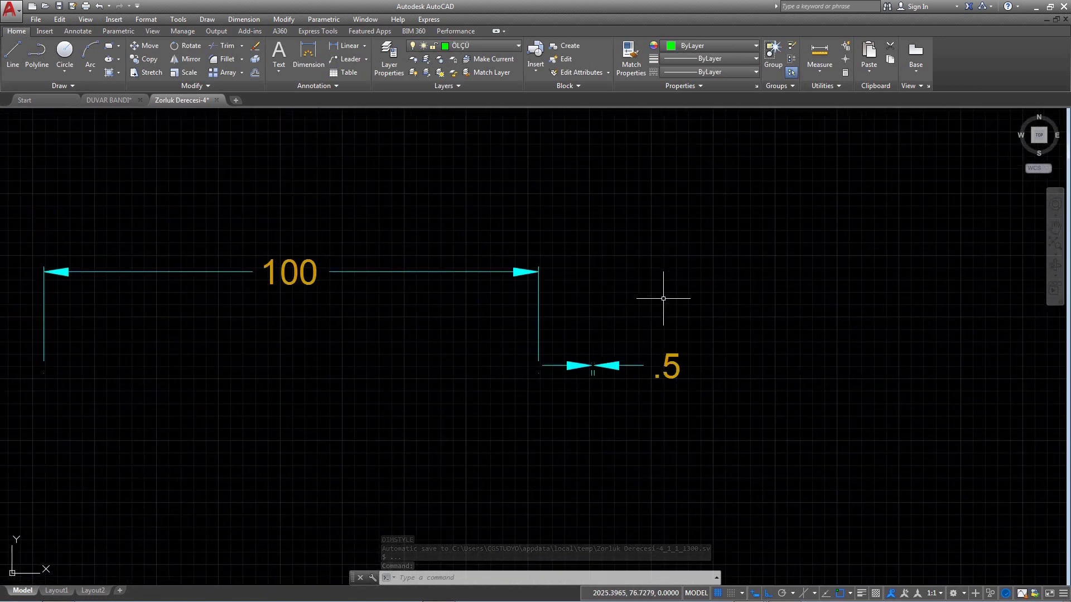
pyautogui.write('d')
pyautogui.press('Return')
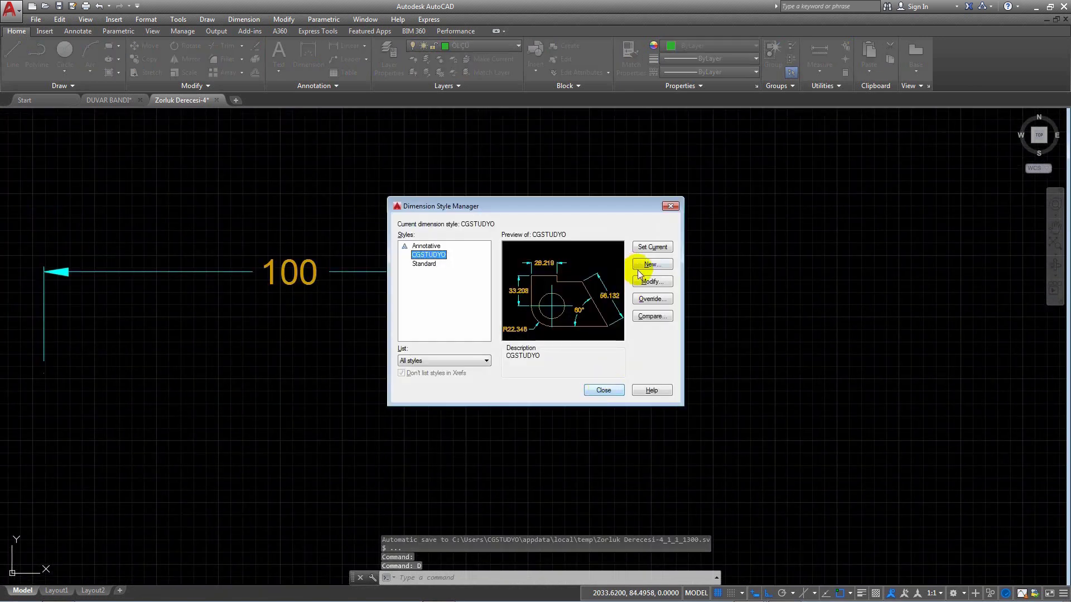
# Turn CGSTUDYO leading-zero suppression back off and try Degrees Minutes Seconds and Radians angles.
pyautogui.click(644, 273)
pyautogui.click(553, 392)
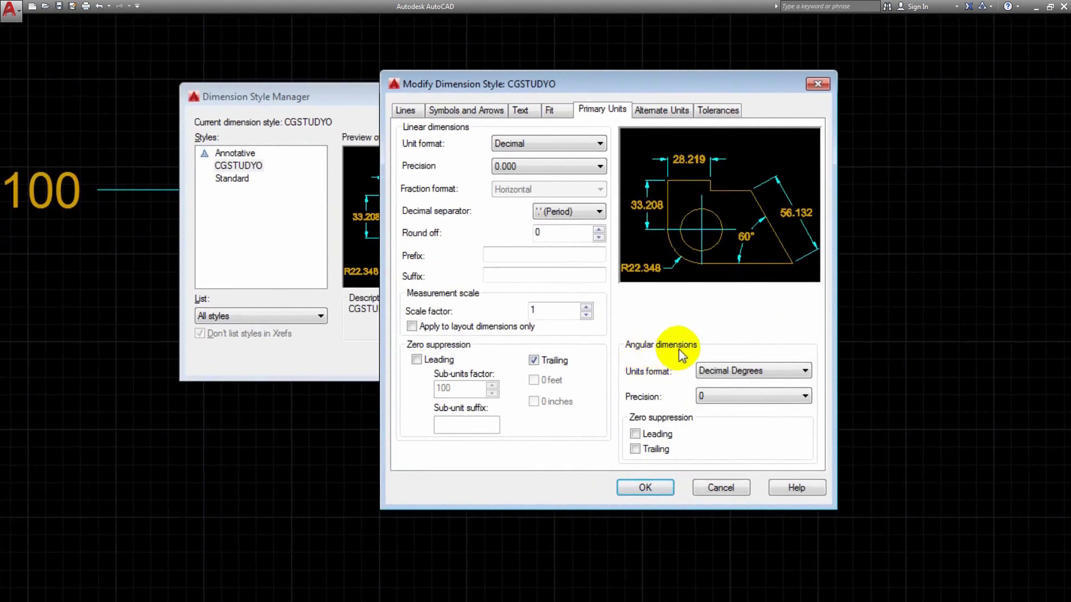
pyautogui.click(733, 371)
pyautogui.click(735, 396)
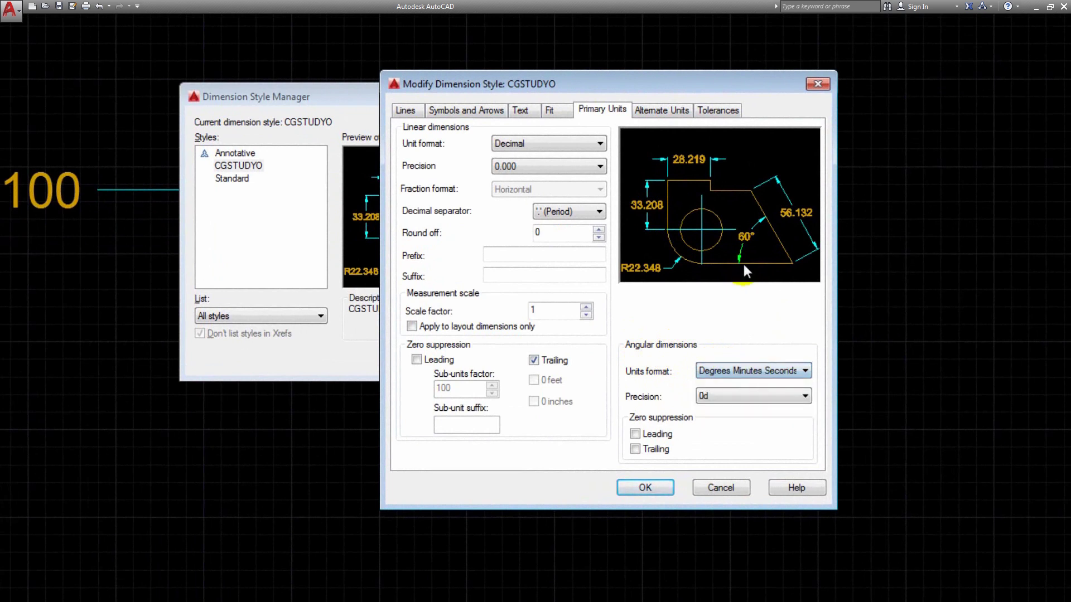
pyautogui.click(756, 360)
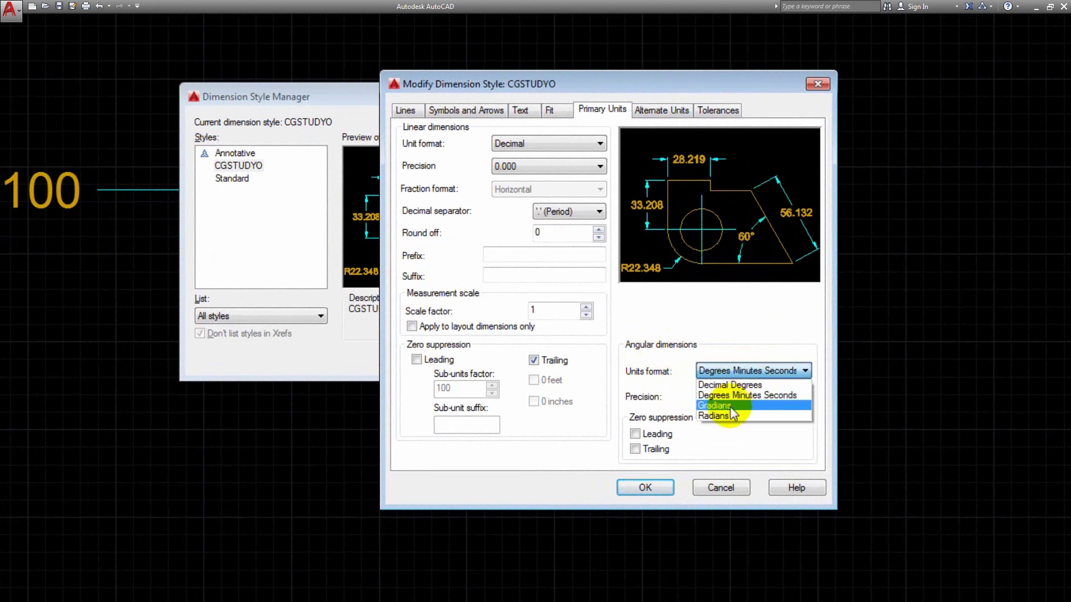
pyautogui.click(728, 406)
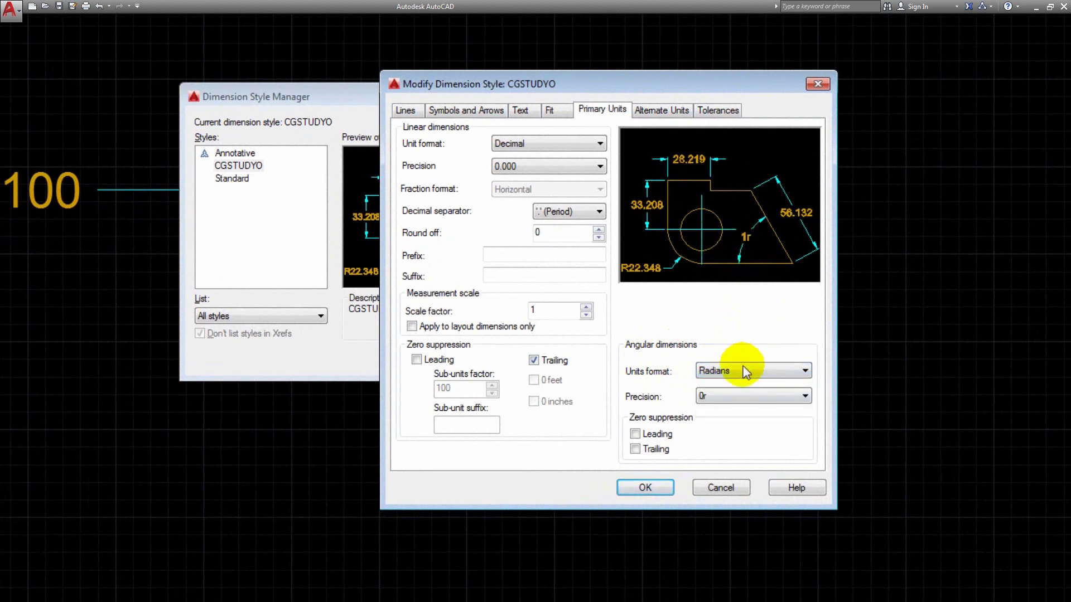
# Compare the Gradians angle format, then leave angles on Decimal Degrees.
pyautogui.click(743, 368)
pyautogui.click(718, 406)
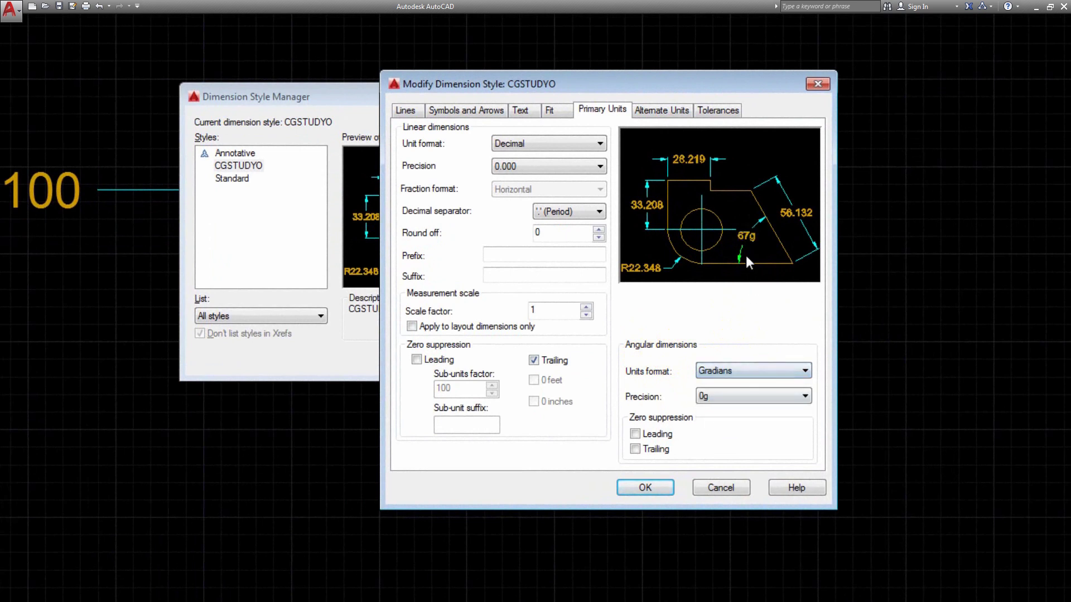
pyautogui.click(737, 365)
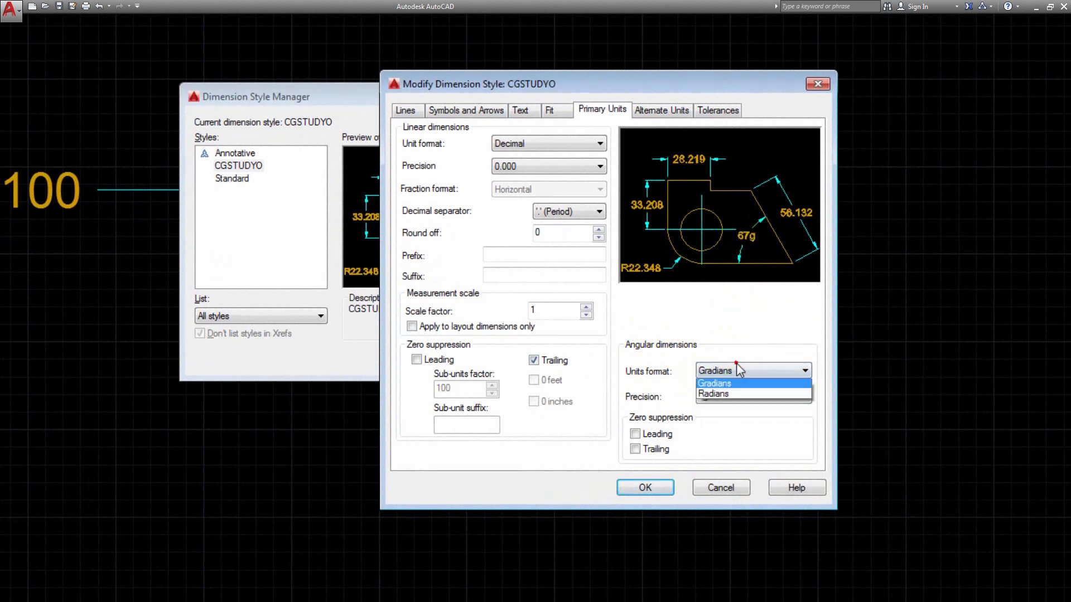
pyautogui.click(738, 381)
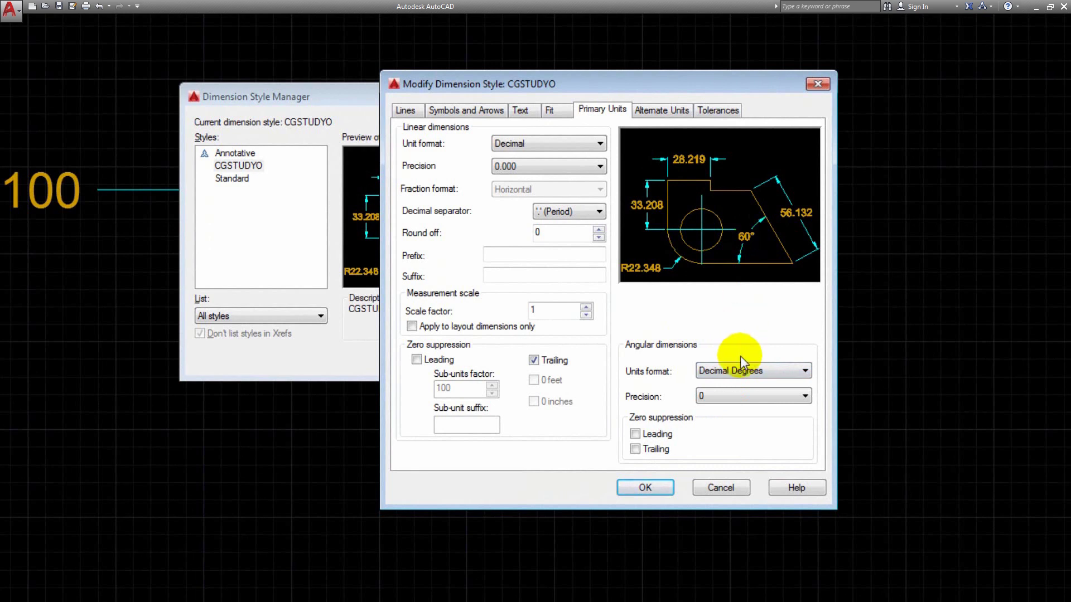
pyautogui.click(741, 362)
pyautogui.click(730, 407)
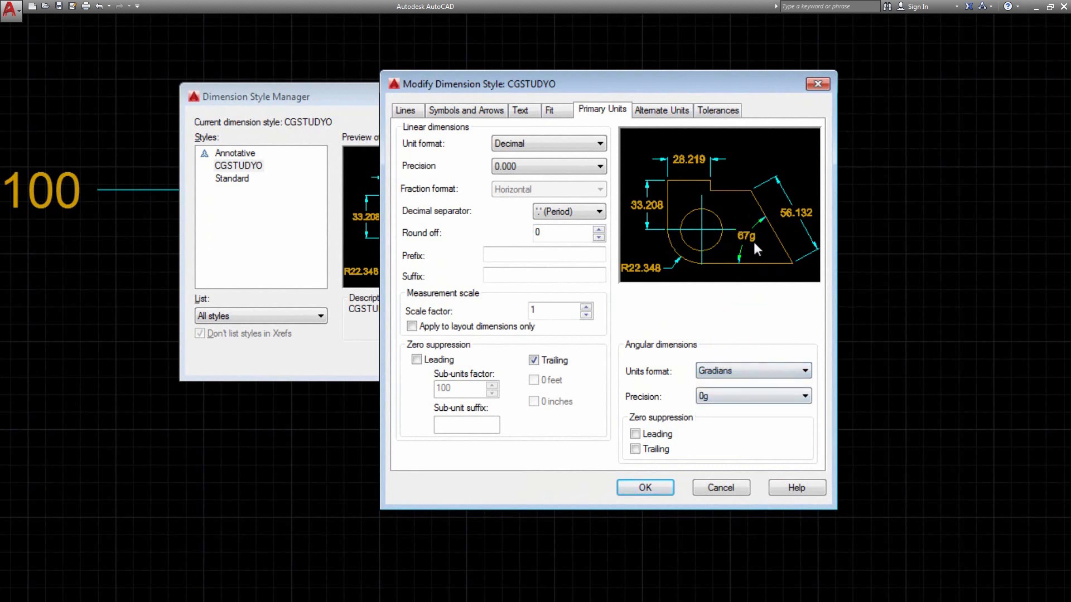
pyautogui.click(737, 369)
pyautogui.click(737, 381)
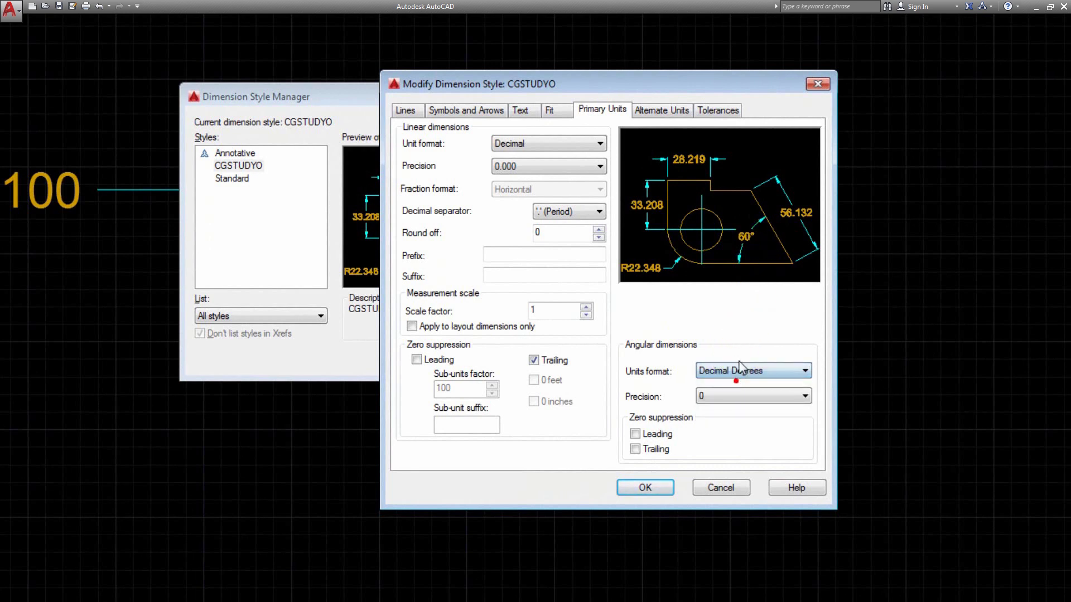
# Keep CGSTUDYO angular precision at 0 with angular leading and trailing zero suppression off.
pyautogui.click(745, 371)
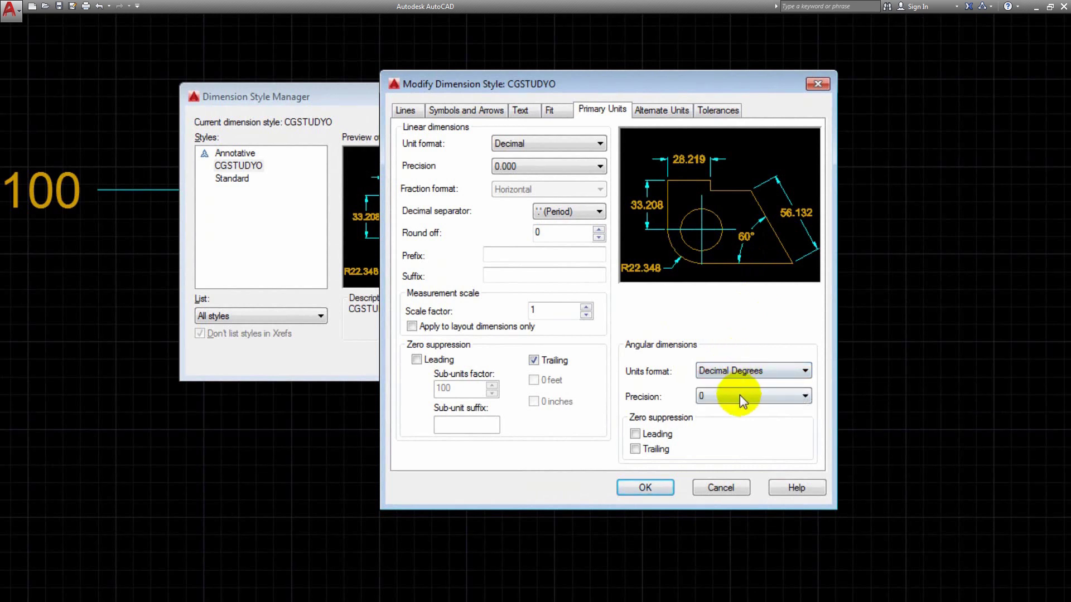
pyautogui.click(739, 396)
pyautogui.click(744, 440)
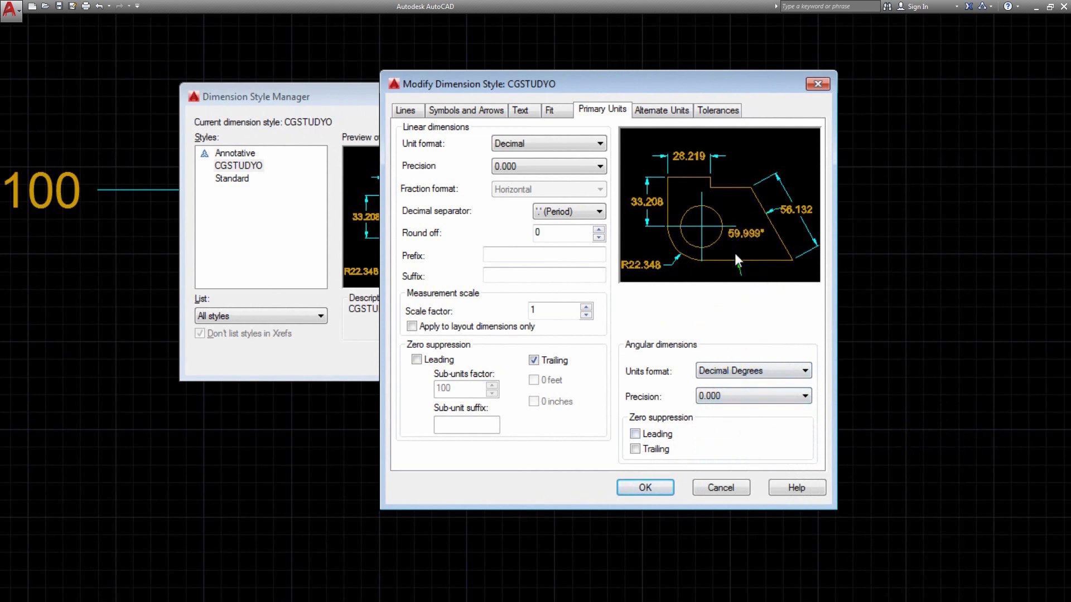
pyautogui.click(725, 396)
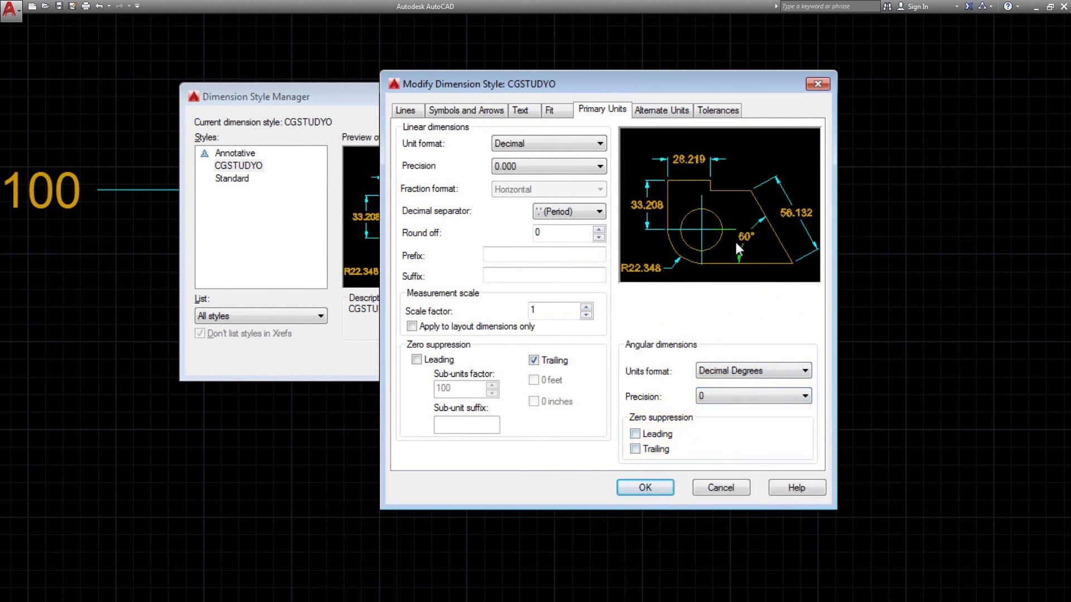
pyautogui.click(635, 434)
pyautogui.click(636, 450)
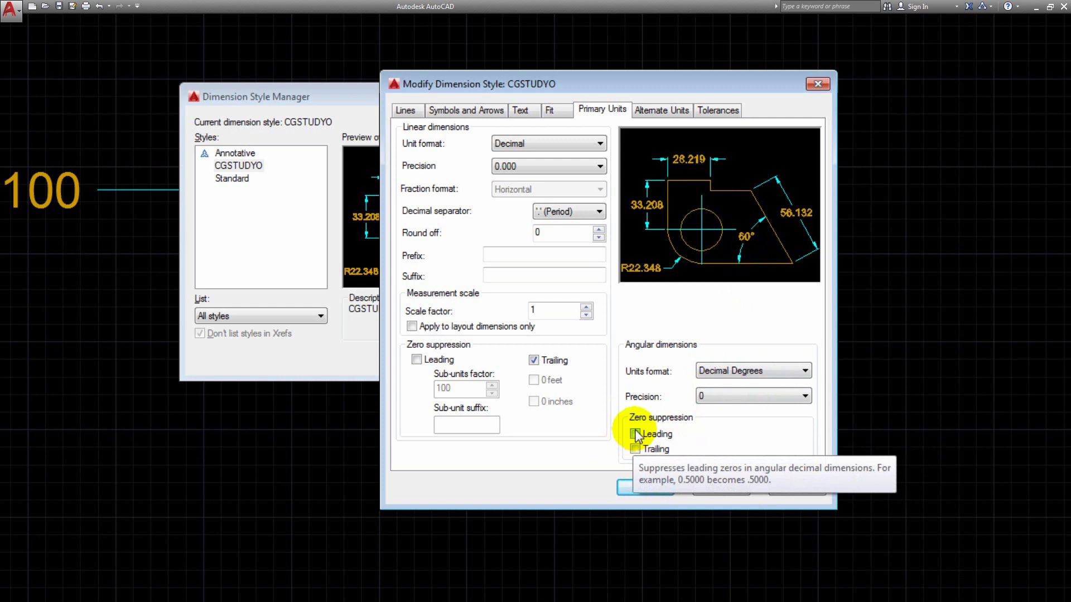
pyautogui.click(635, 434)
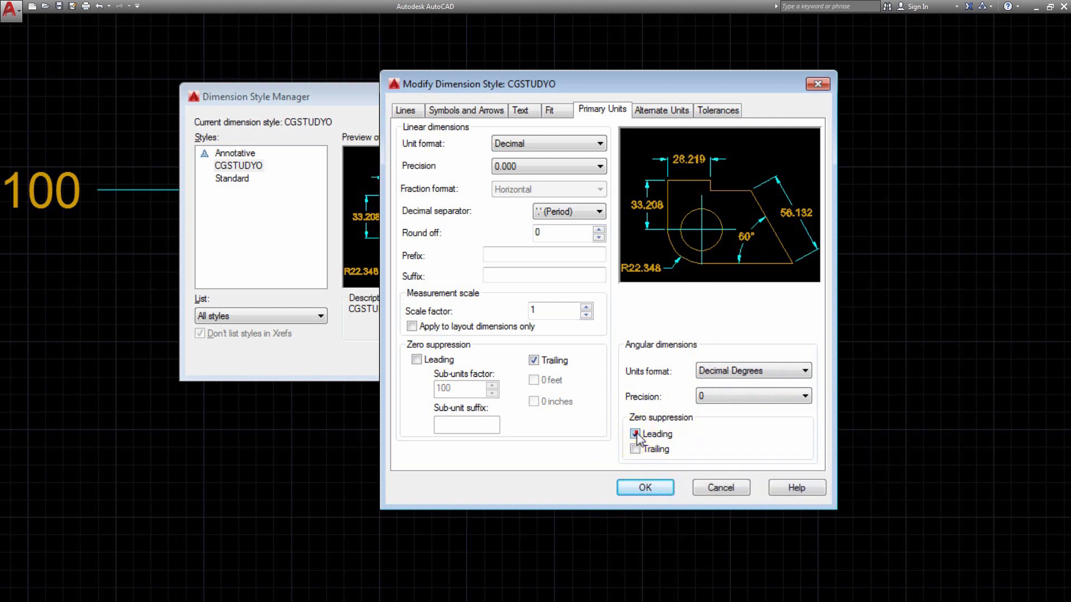
pyautogui.click(635, 434)
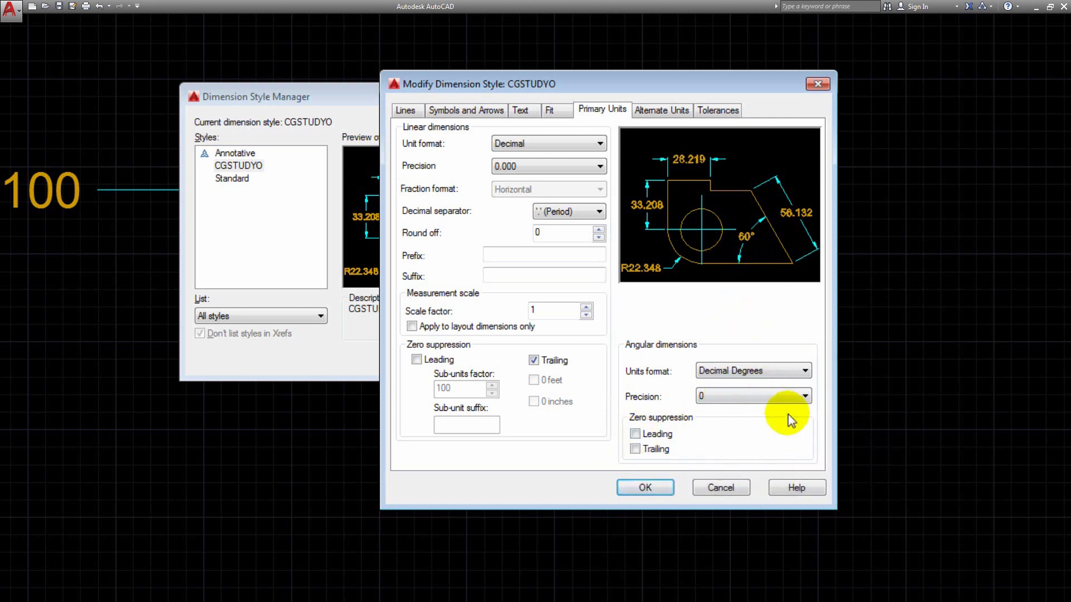
pyautogui.click(788, 396)
pyautogui.click(753, 413)
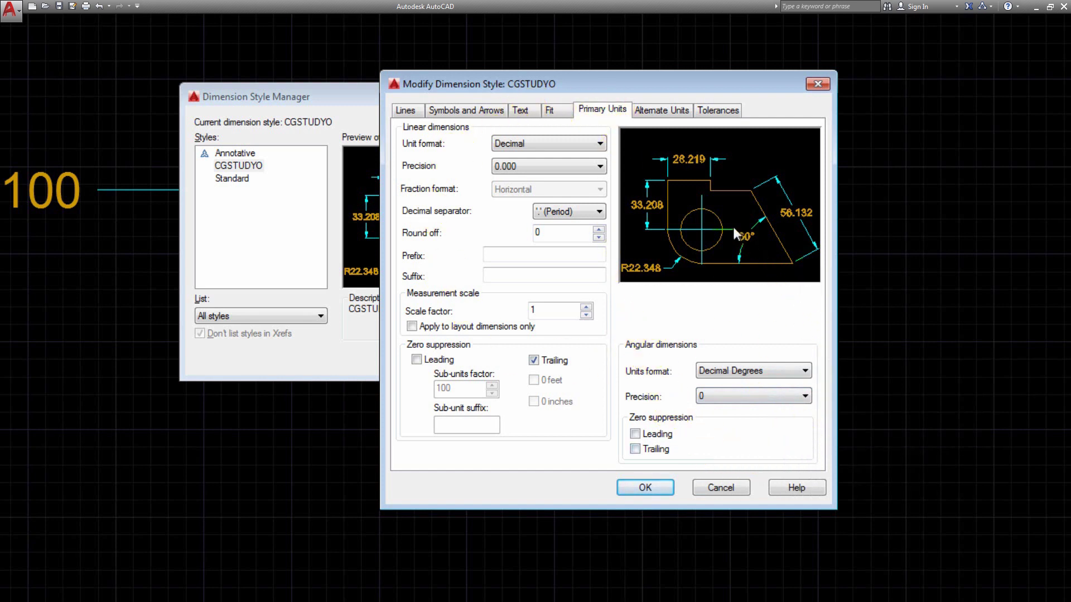
pyautogui.click(747, 277)
# Turn on Display alternate units in CGSTUDYO so dimensions read 0.5 [12.70].
pyautogui.click(661, 110)
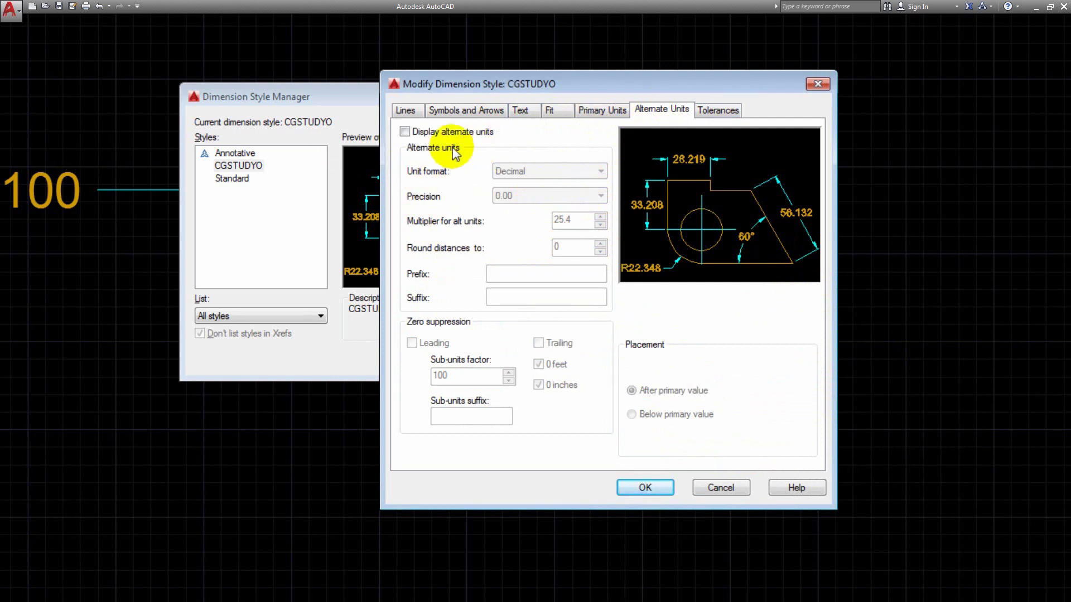
pyautogui.click(405, 132)
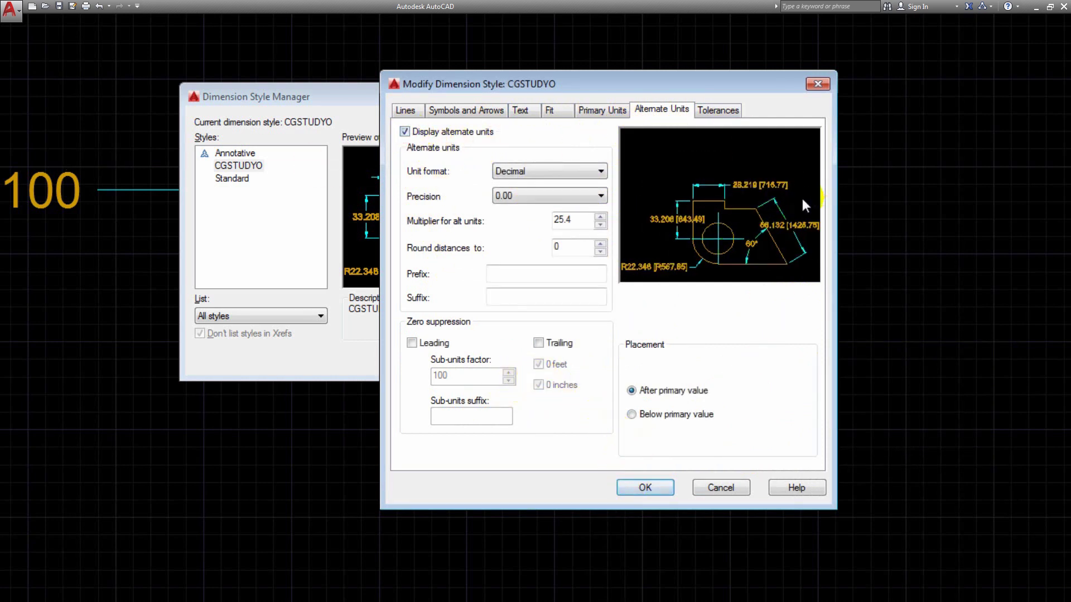
pyautogui.click(646, 488)
# Close the style manager, restore the ribbon, and zoom onto the 233.933 and 195.444 dimensions.
pyautogui.click(484, 358)
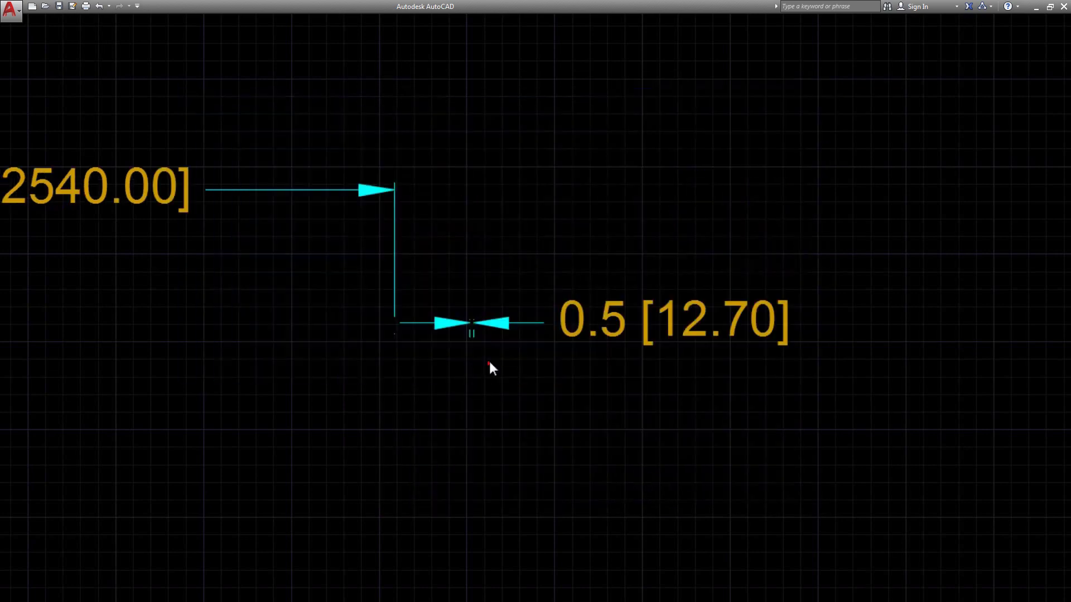
pyautogui.scroll(-5, 489, 359)
pyautogui.scroll(-2, 466, 350)
pyautogui.scroll(-3, 466, 350)
pyautogui.scroll(-1, 234, 262)
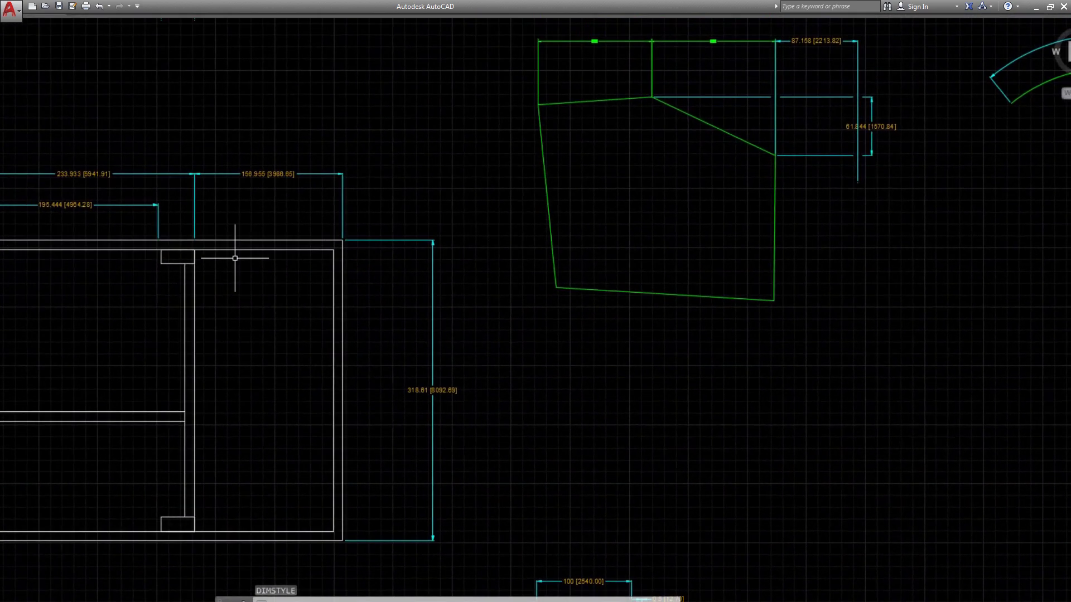
pyautogui.hotkey('ctrl', '0')
pyautogui.scroll(5, 529, 236)
pyautogui.scroll(2, 461, 232)
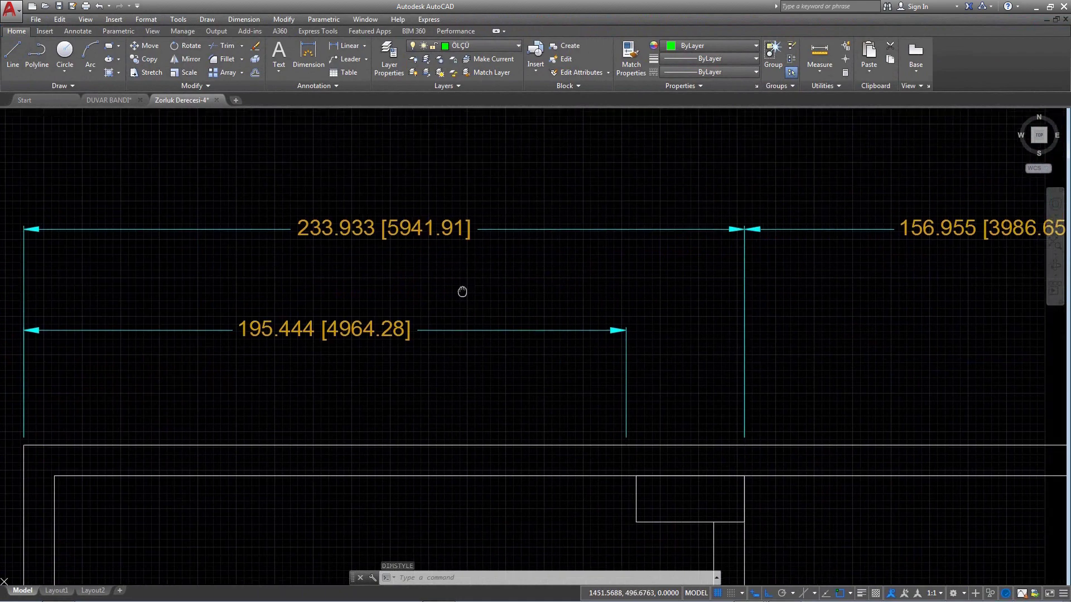
pyautogui.scroll(-2, 411, 299)
pyautogui.scroll(-6, 399, 300)
pyautogui.scroll(2, 399, 300)
pyautogui.scroll(3, 383, 306)
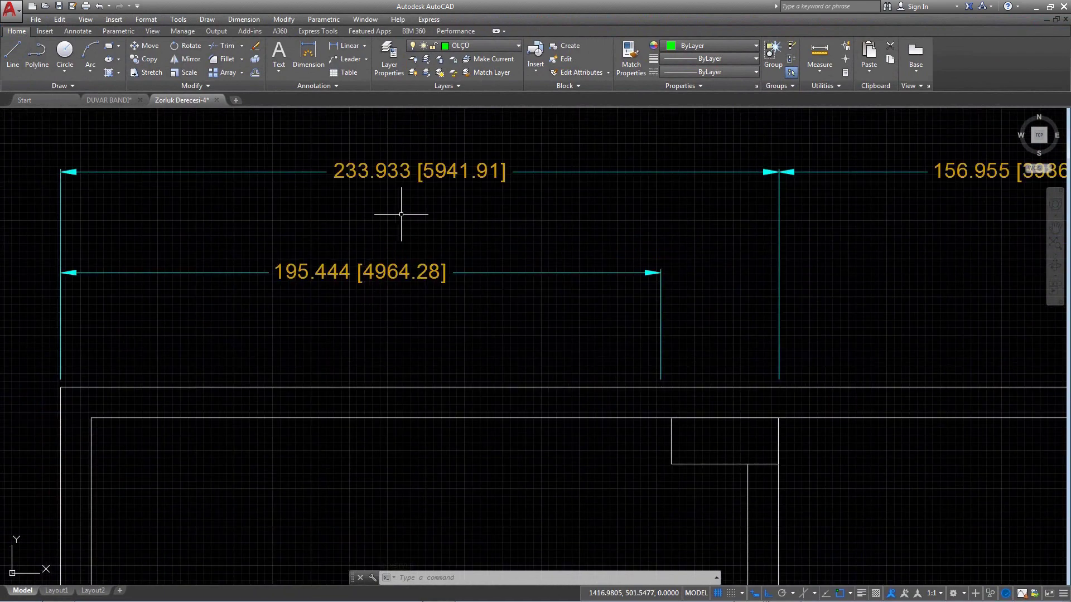
pyautogui.scroll(-1, 370, 156)
pyautogui.scroll(1, 383, 229)
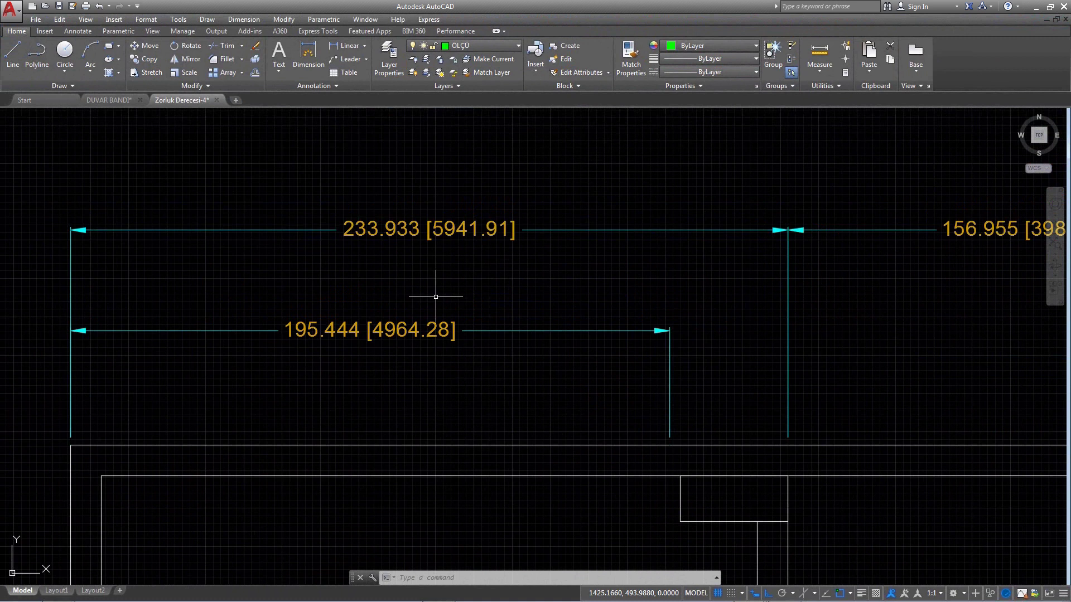
# Set the CGSTUDYO alternate unit format to Engineering.
pyautogui.write('D')
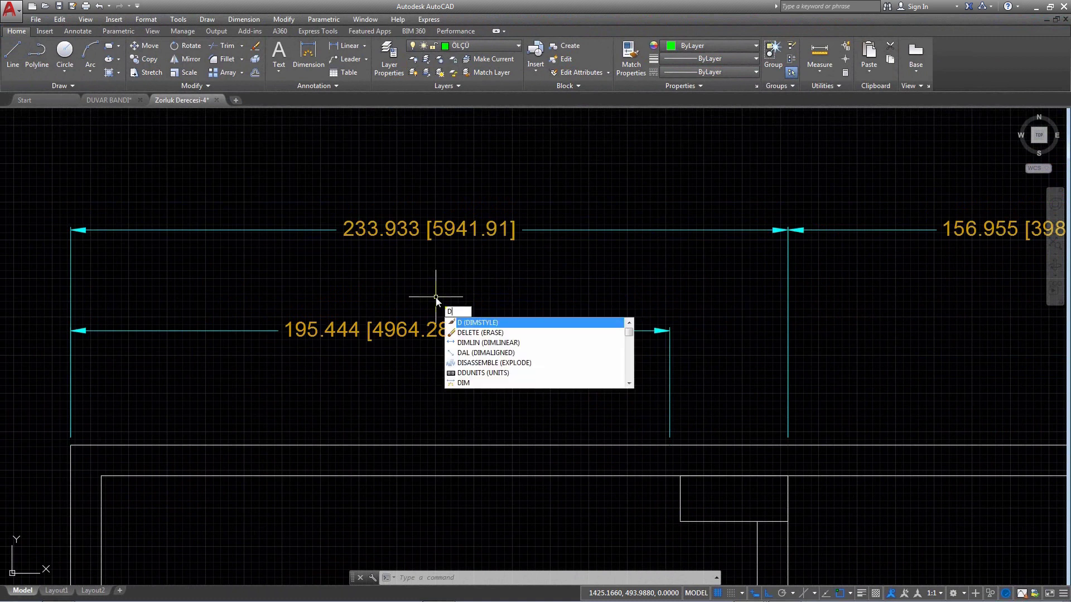
pyautogui.press('Return')
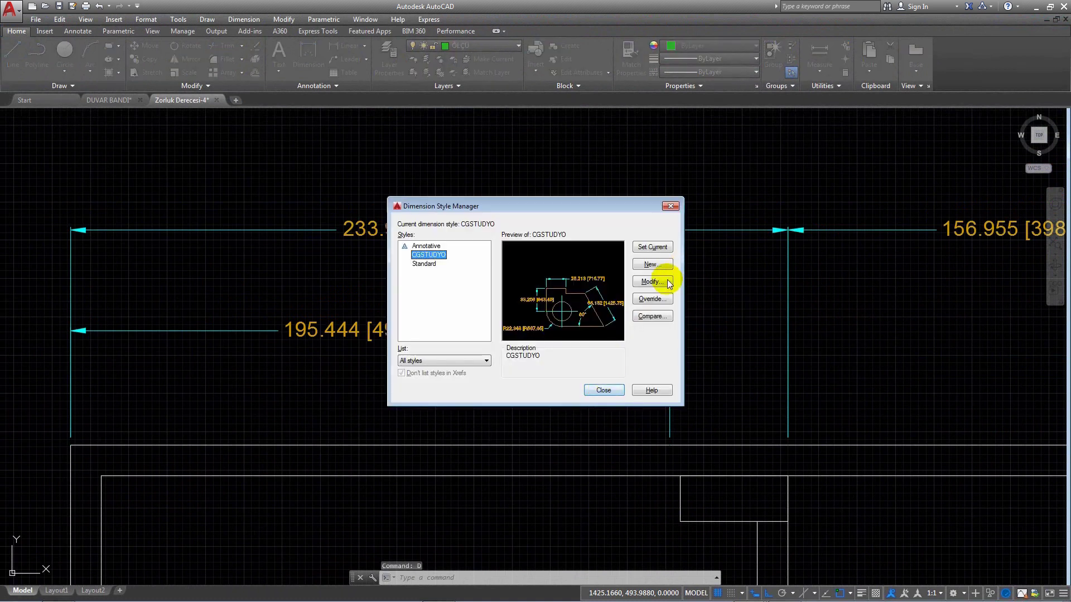
pyautogui.click(668, 282)
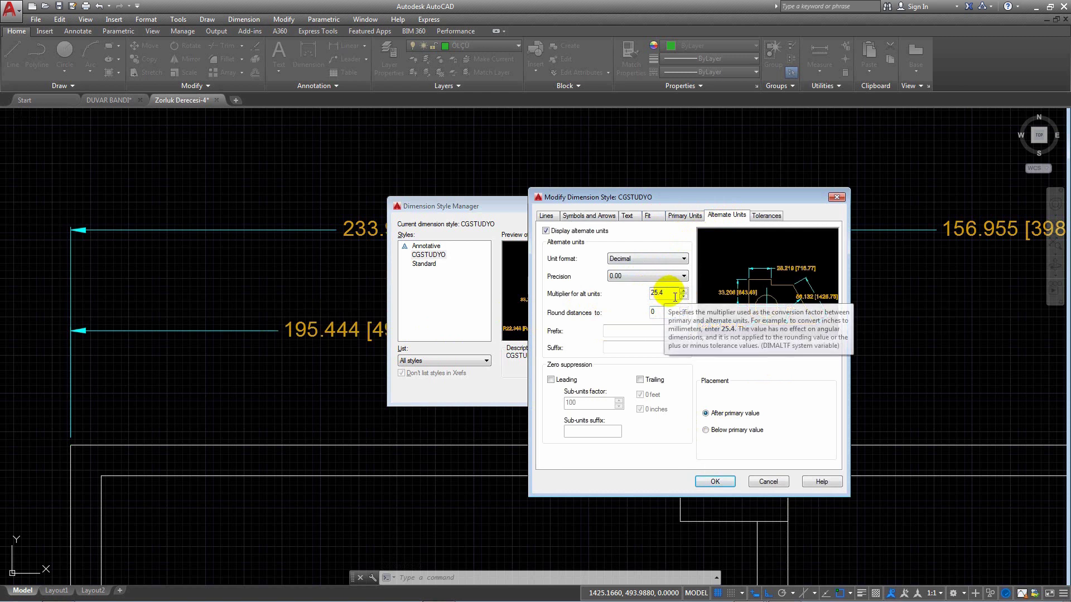
pyautogui.moveTo(675, 297); pyautogui.dragTo(650, 296)
pyautogui.write('2')
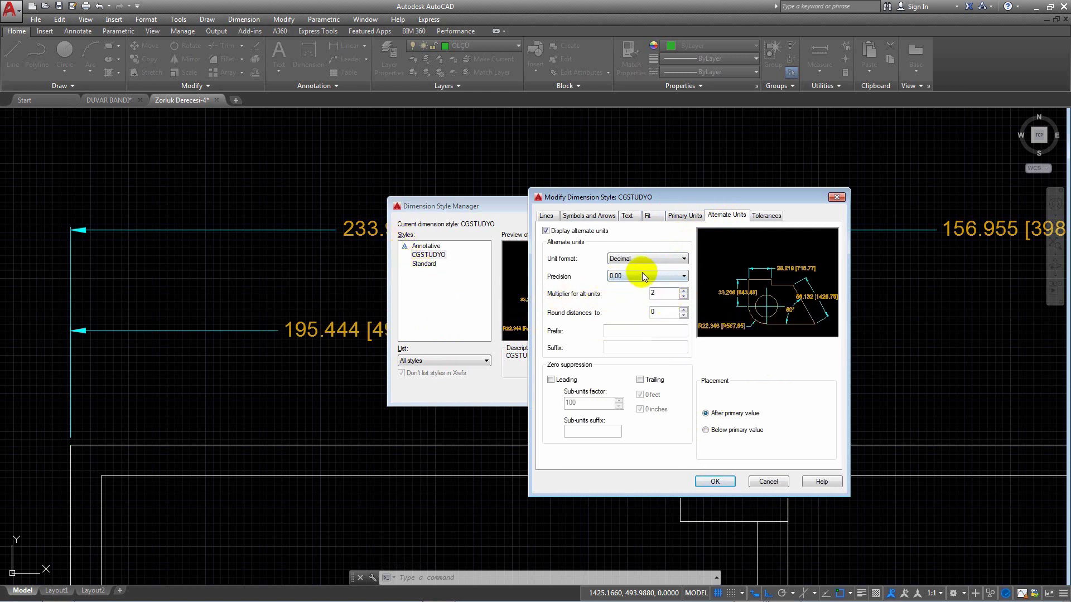
pyautogui.click(647, 258)
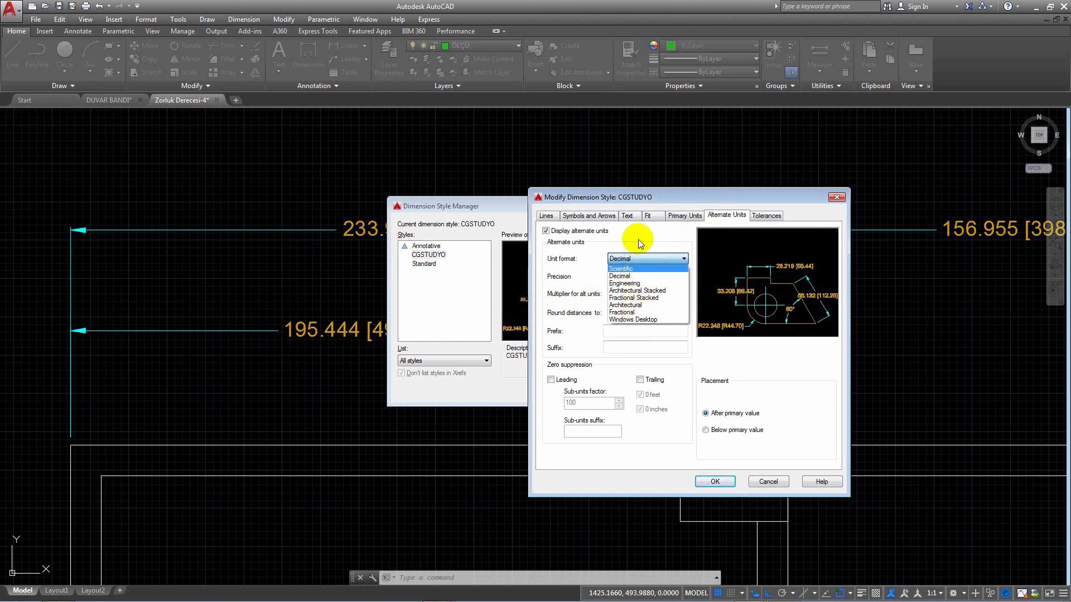
pyautogui.click(636, 283)
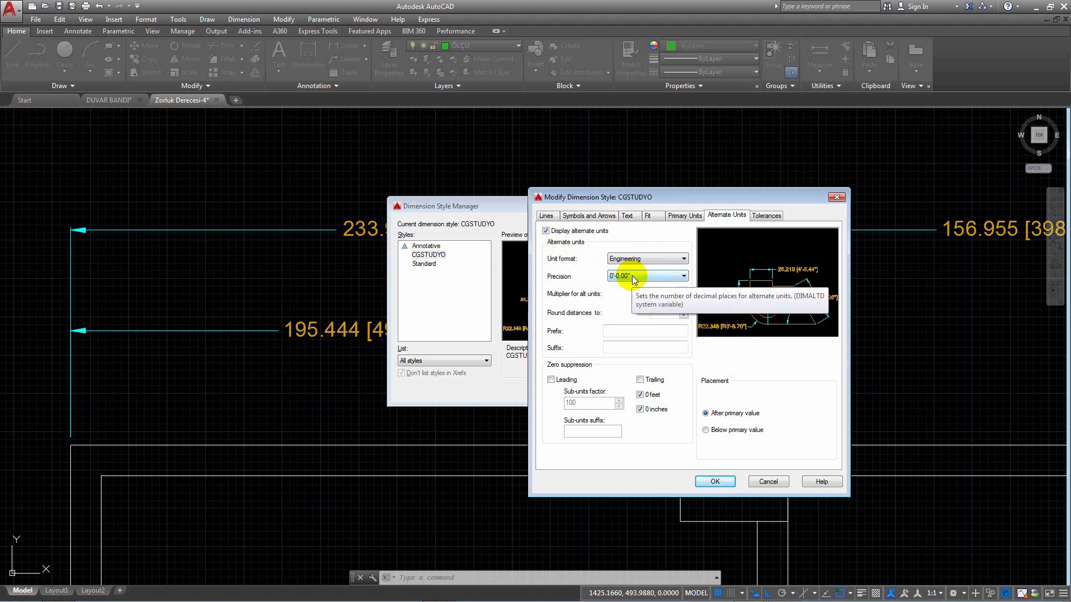
pyautogui.click(667, 258)
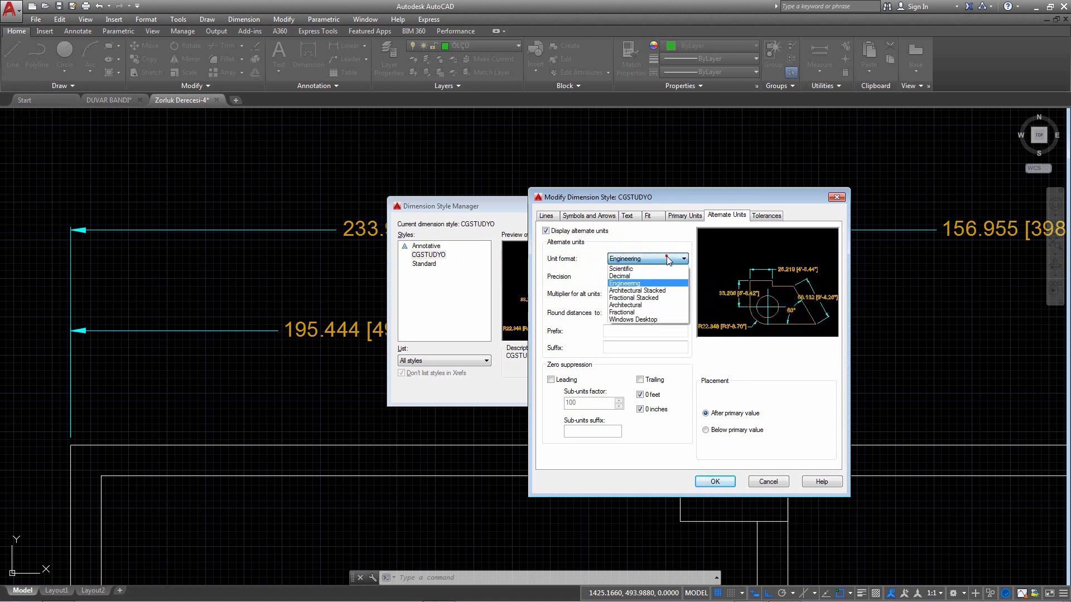
pyautogui.click(641, 284)
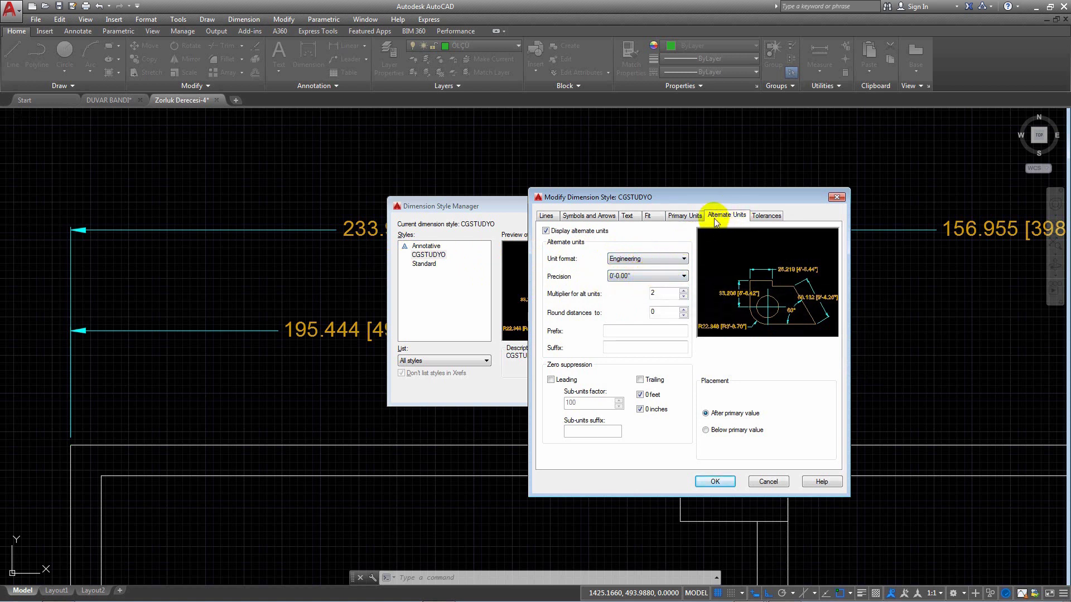
# Set the alternate multiplier to 1 and save, so dimensions read 233.933 [19'-5.93"].
pyautogui.doubleClick(654, 293)
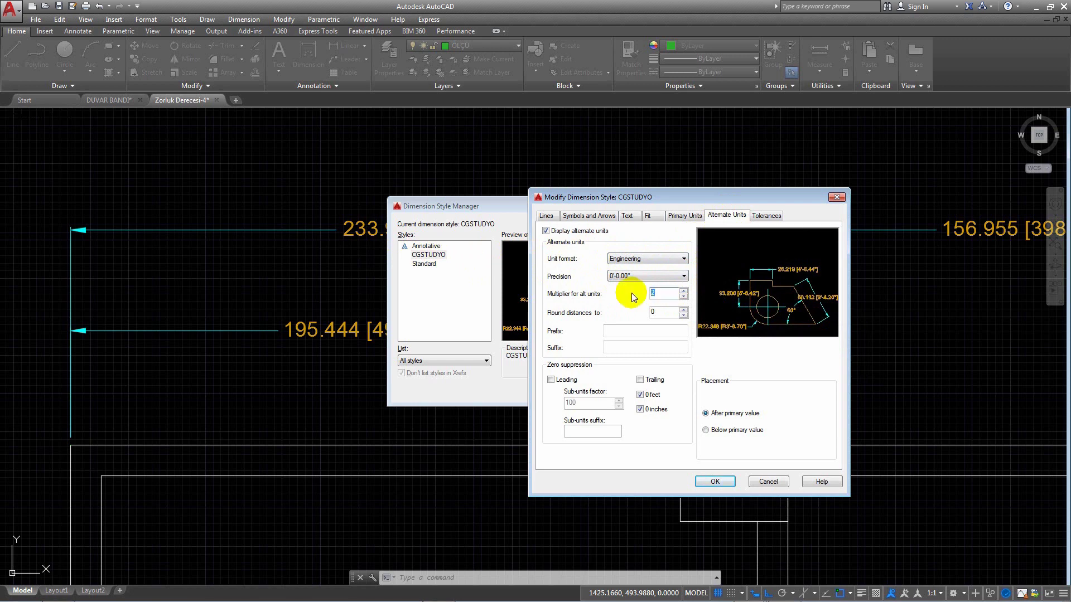
pyautogui.write('1')
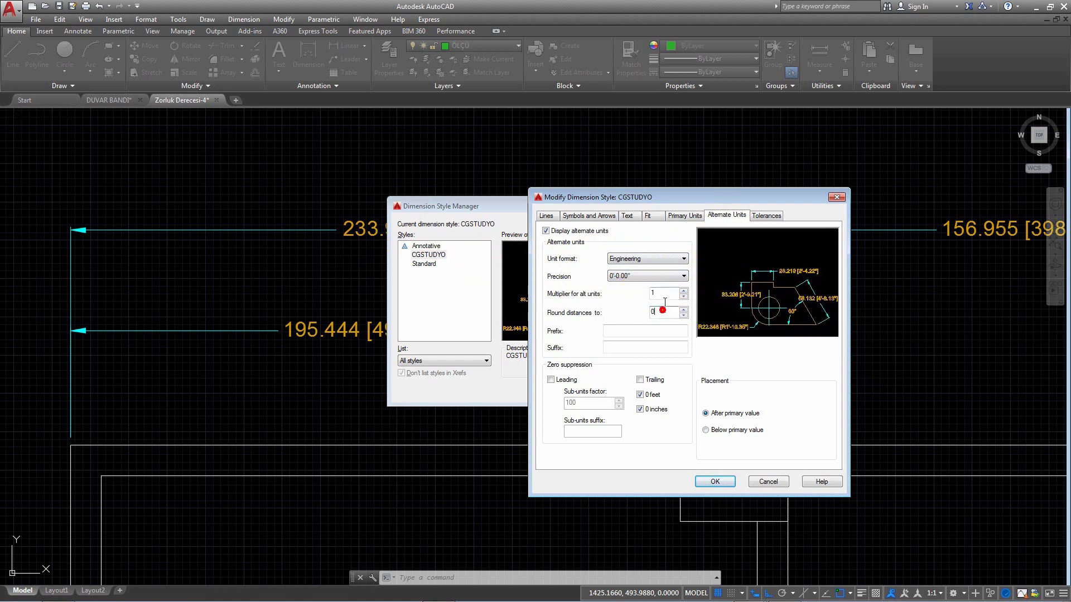
pyautogui.click(659, 293)
pyautogui.click(705, 481)
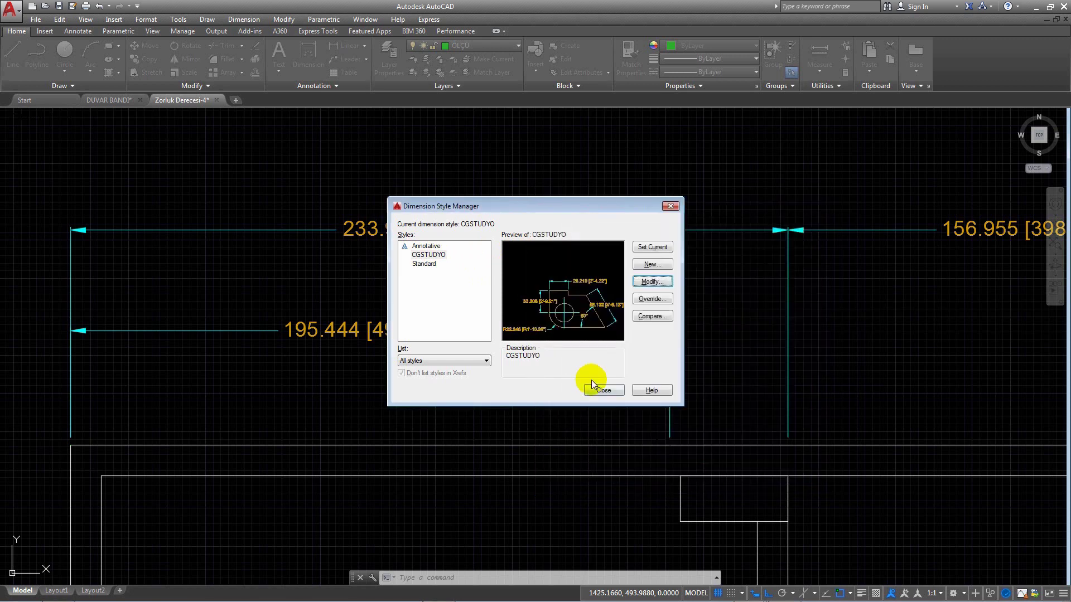
pyautogui.click(592, 385)
pyautogui.scroll(2, 458, 261)
pyautogui.write('D')
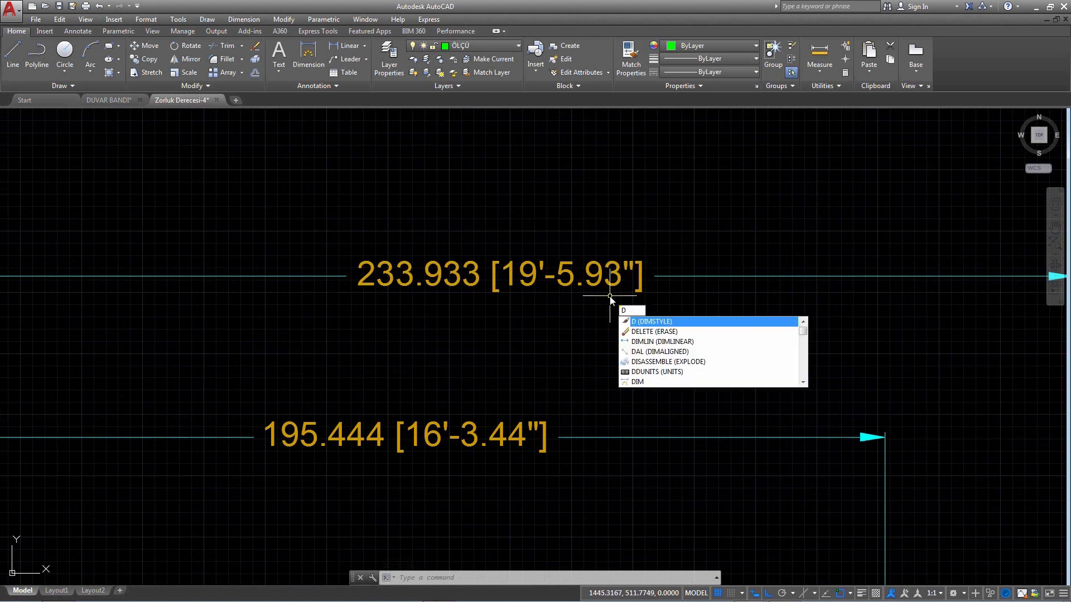
# Switch the CGSTUDYO alternate unit format back to Decimal.
pyautogui.press('Return')
pyautogui.moveTo(582, 205); pyautogui.dragTo(813, 233)
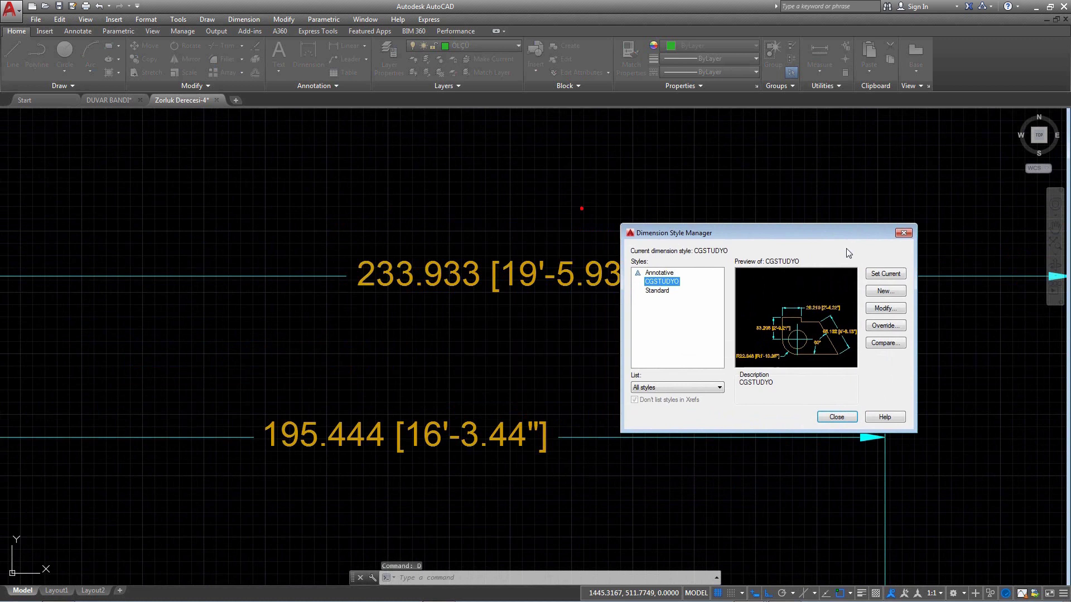
pyautogui.click(886, 309)
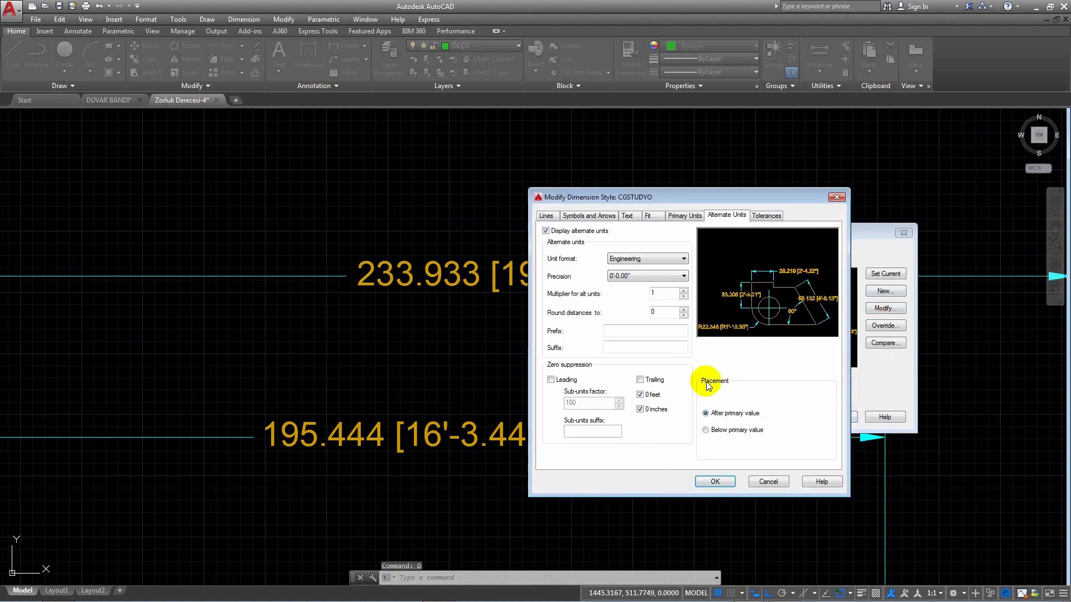
pyautogui.click(661, 295)
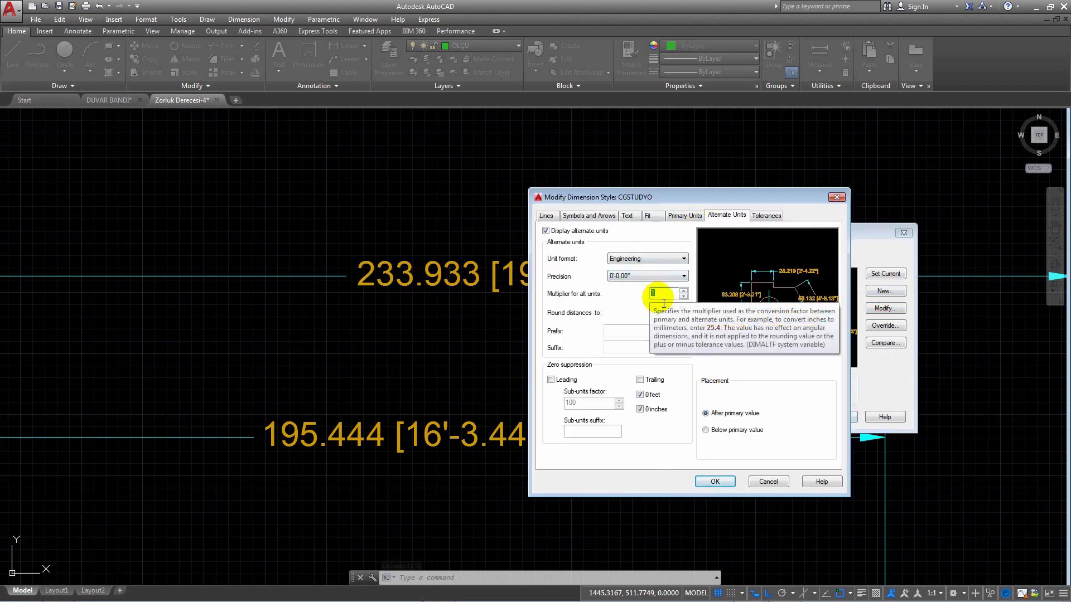
pyautogui.click(657, 260)
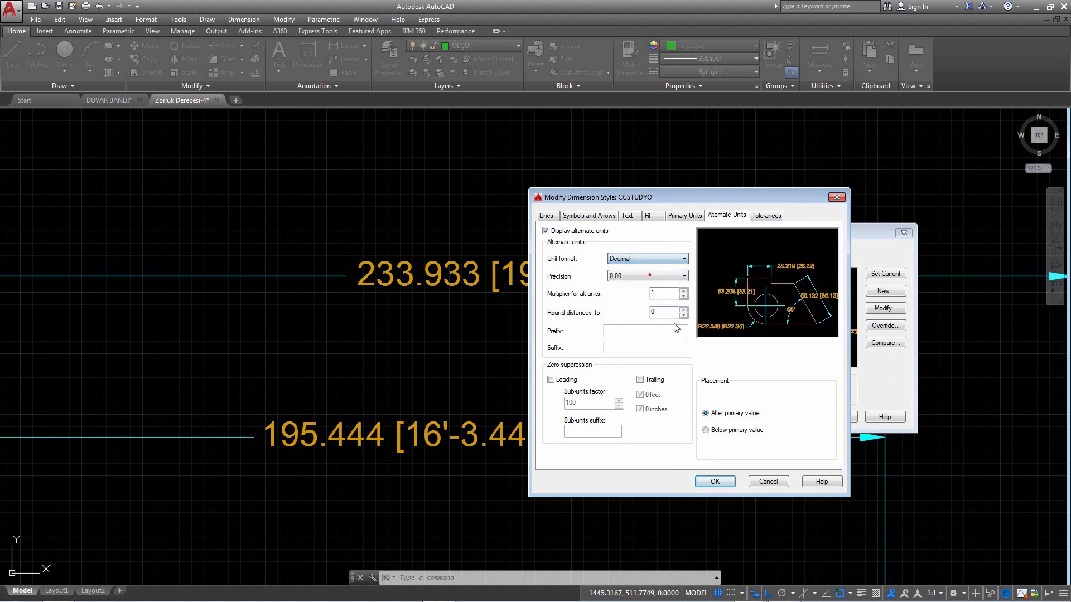
pyautogui.click(715, 481)
pyautogui.click(836, 417)
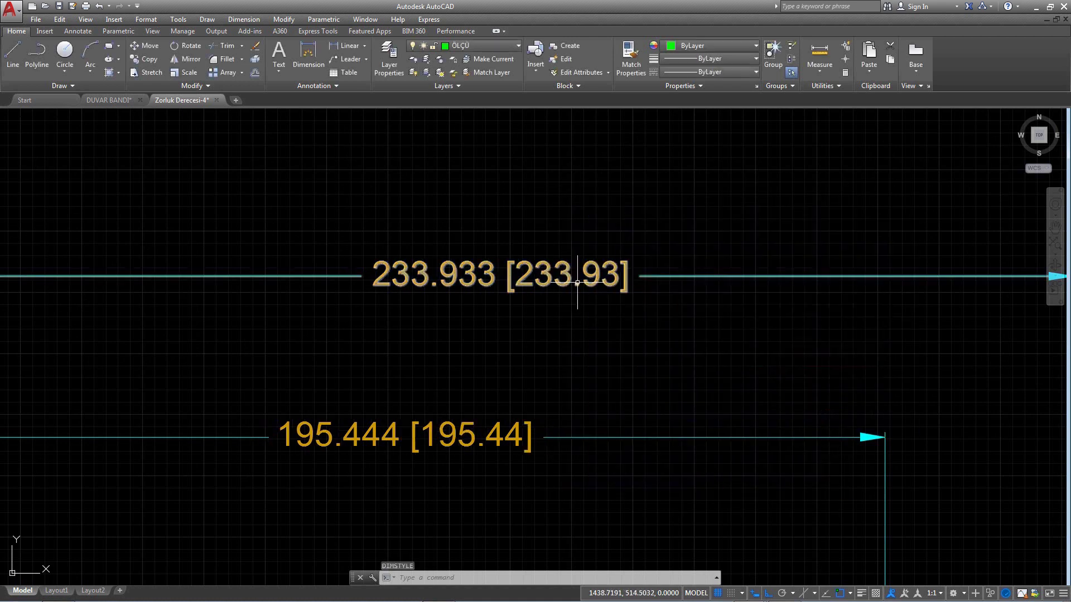
# Set the CGSTUDYO primary unit precision to 0 for whole-number values.
pyautogui.write('d')
pyautogui.press('Return')
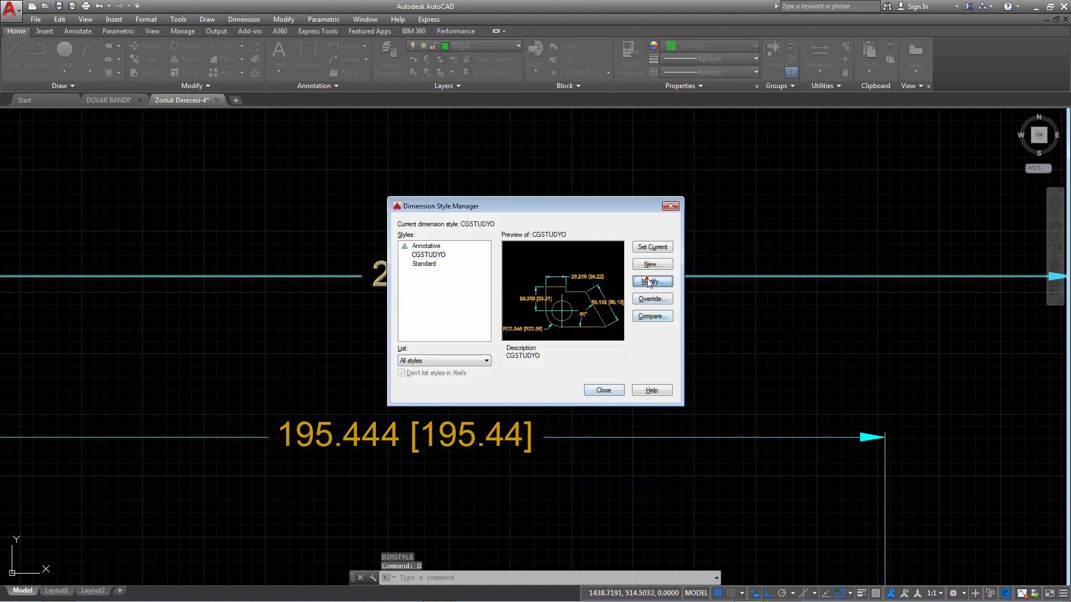
pyautogui.click(648, 282)
pyautogui.click(627, 216)
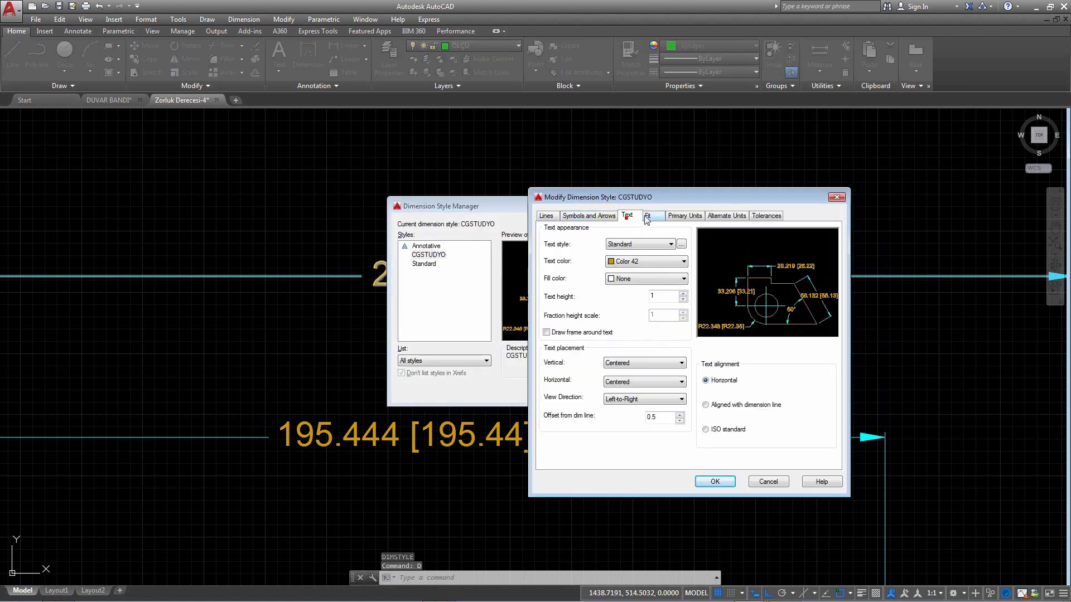
pyautogui.click(685, 215)
pyautogui.click(647, 255)
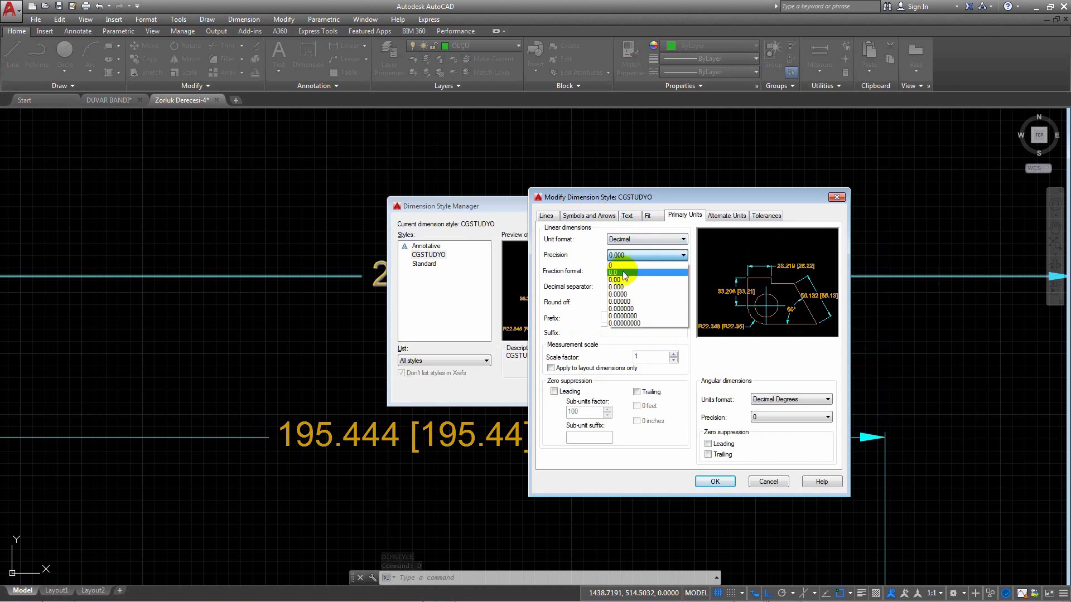
pyautogui.click(623, 279)
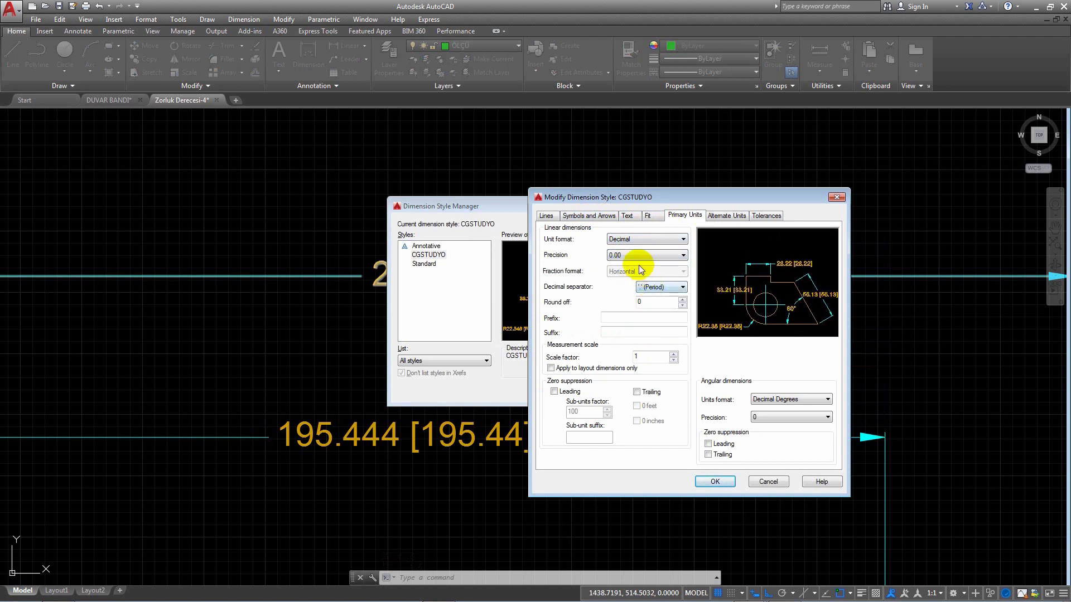
pyautogui.click(634, 255)
pyautogui.click(632, 264)
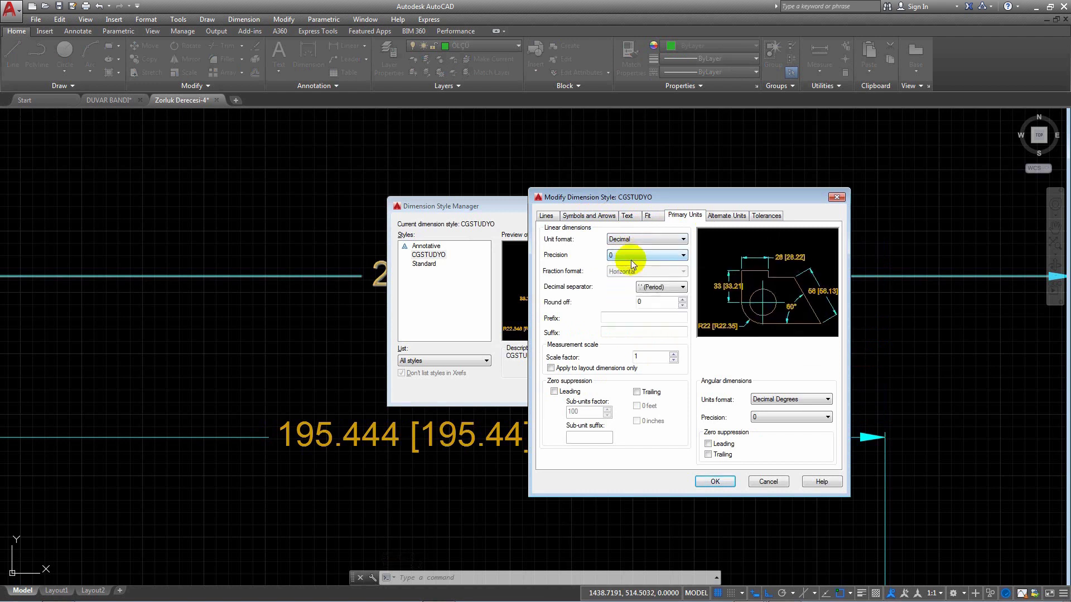
pyautogui.click(718, 479)
# Set alternate unit precision to 0 so dimensions read 234 [234] and 195 [195].
pyautogui.click(649, 282)
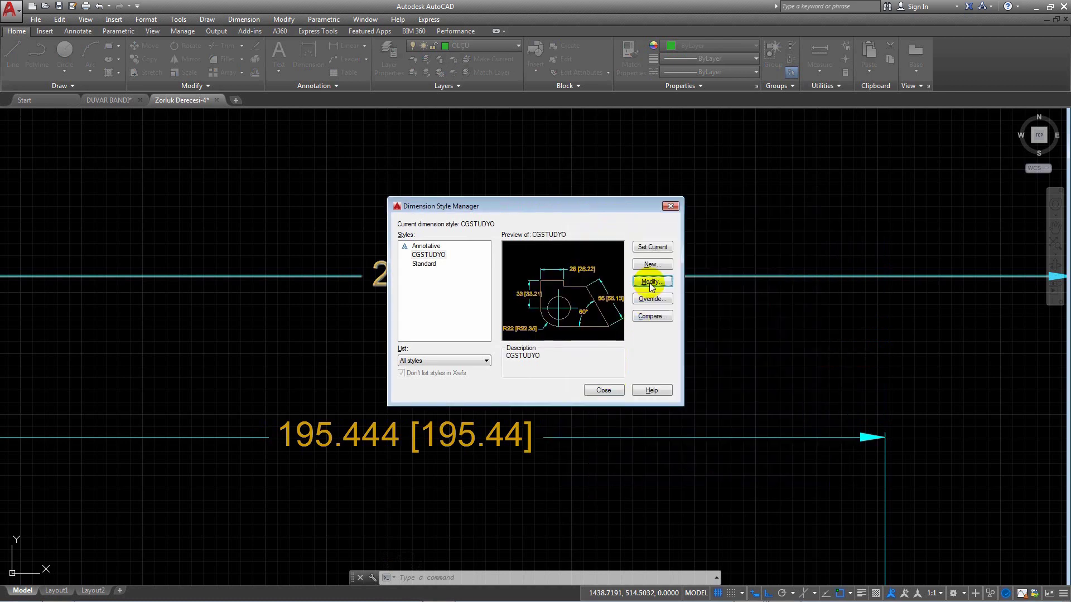
pyautogui.click(725, 217)
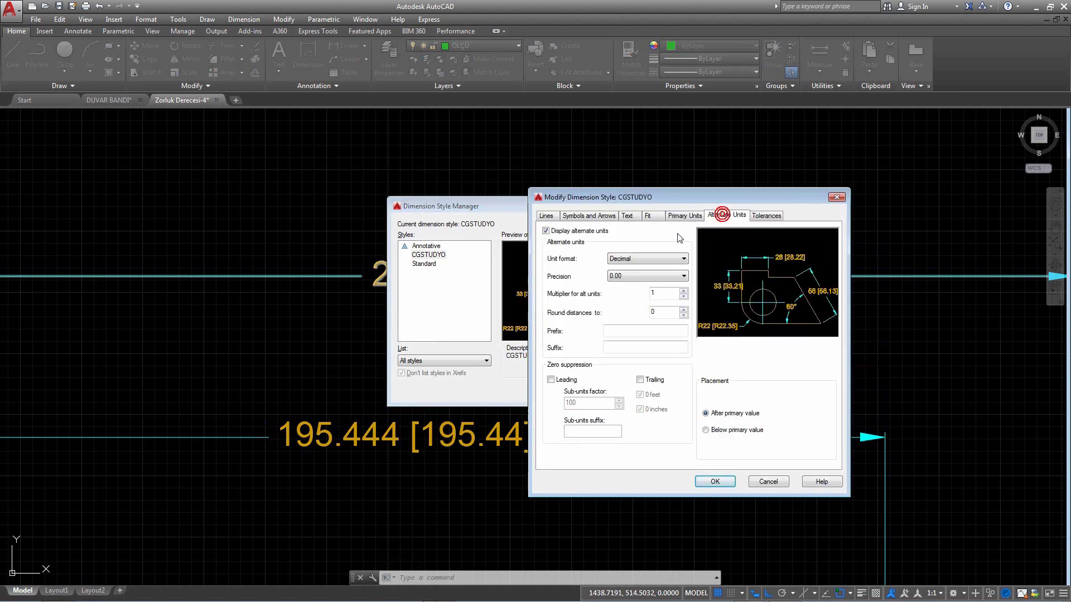
pyautogui.click(641, 276)
pyautogui.click(628, 287)
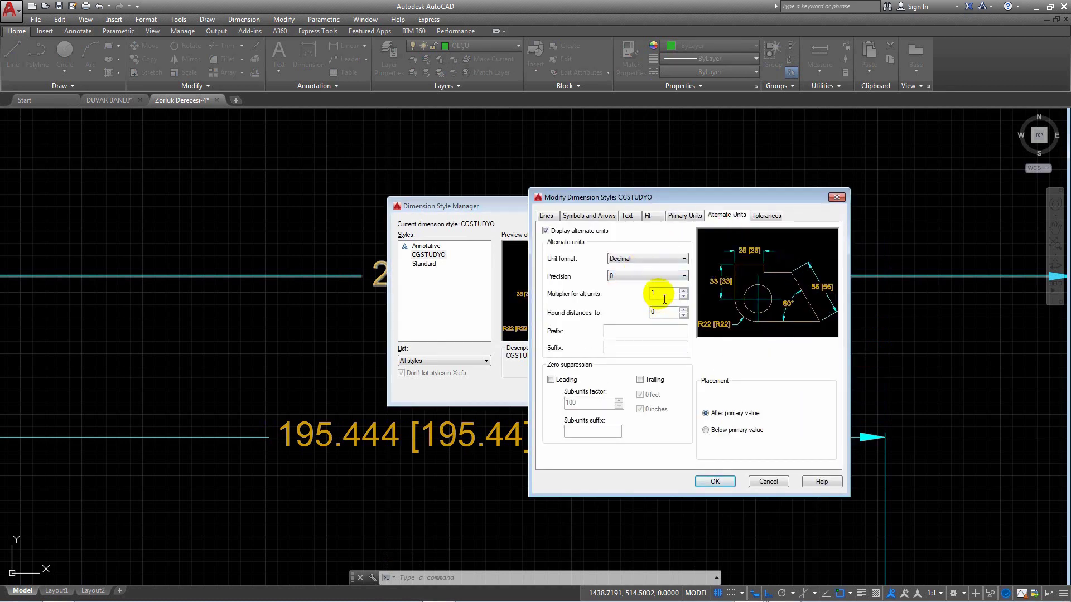
pyautogui.click(701, 479)
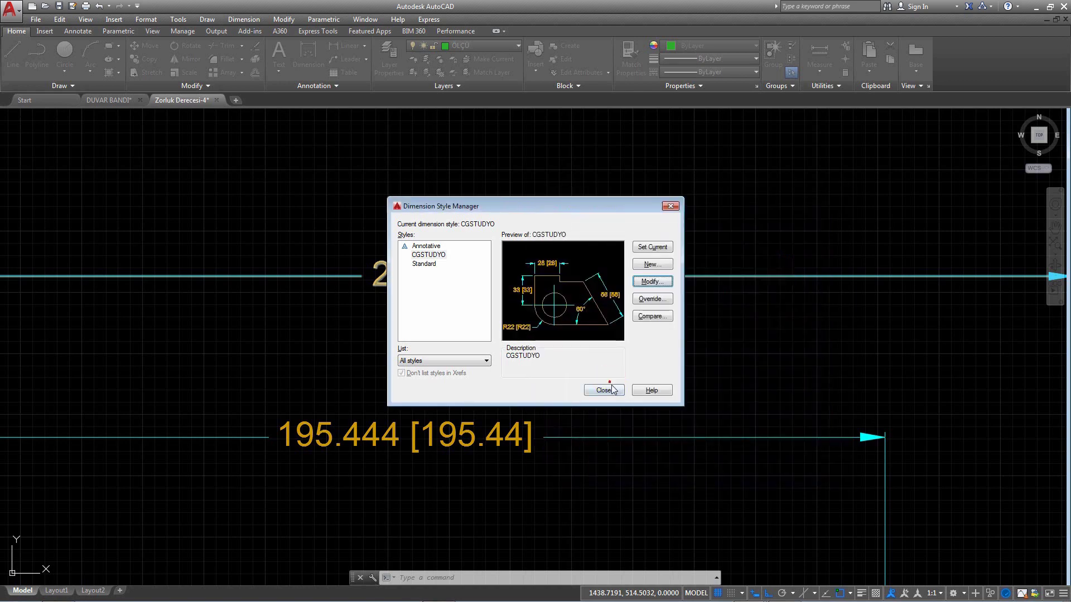
pyautogui.click(614, 387)
pyautogui.scroll(-3, 584, 300)
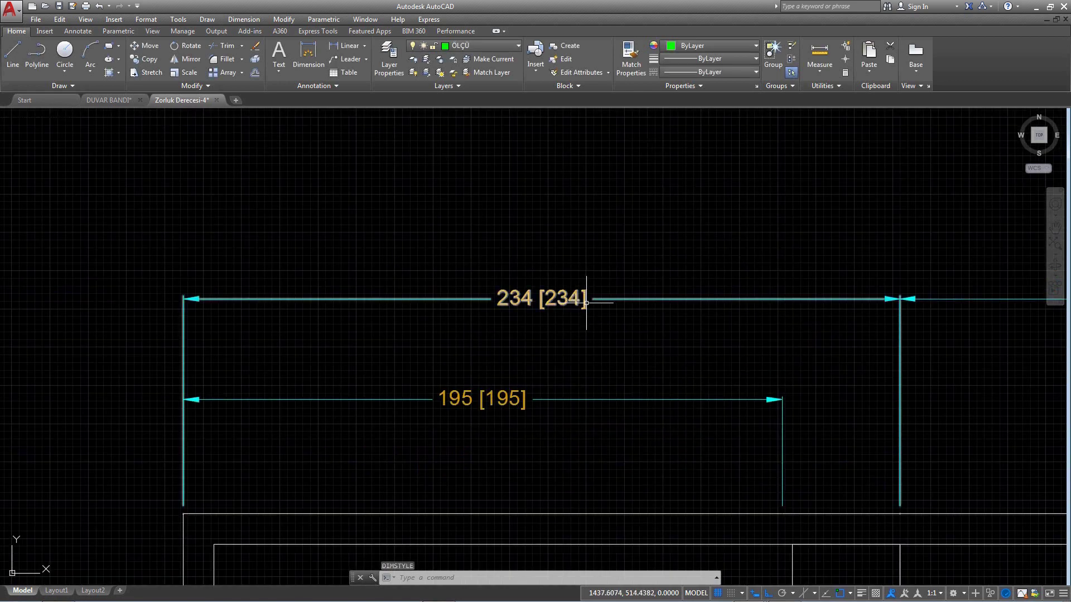
pyautogui.write('d')
pyautogui.press('Return')
# Set CGSTUDYO alternate units to Architectural so dimensions read 234 [19'-6"] and 195 [16'-3"].
pyautogui.click(651, 289)
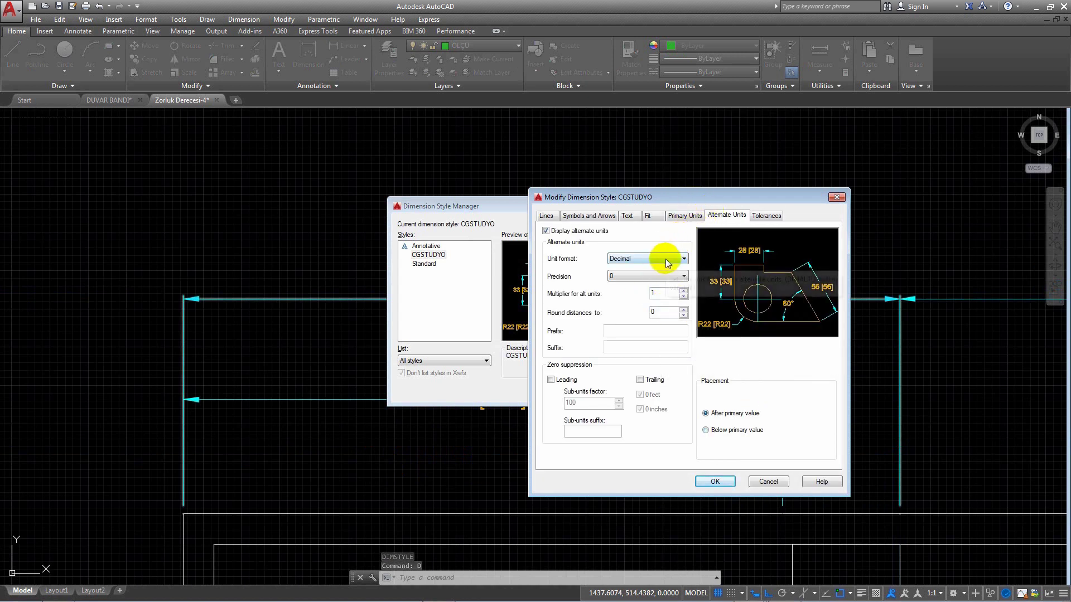
pyautogui.click(630, 259)
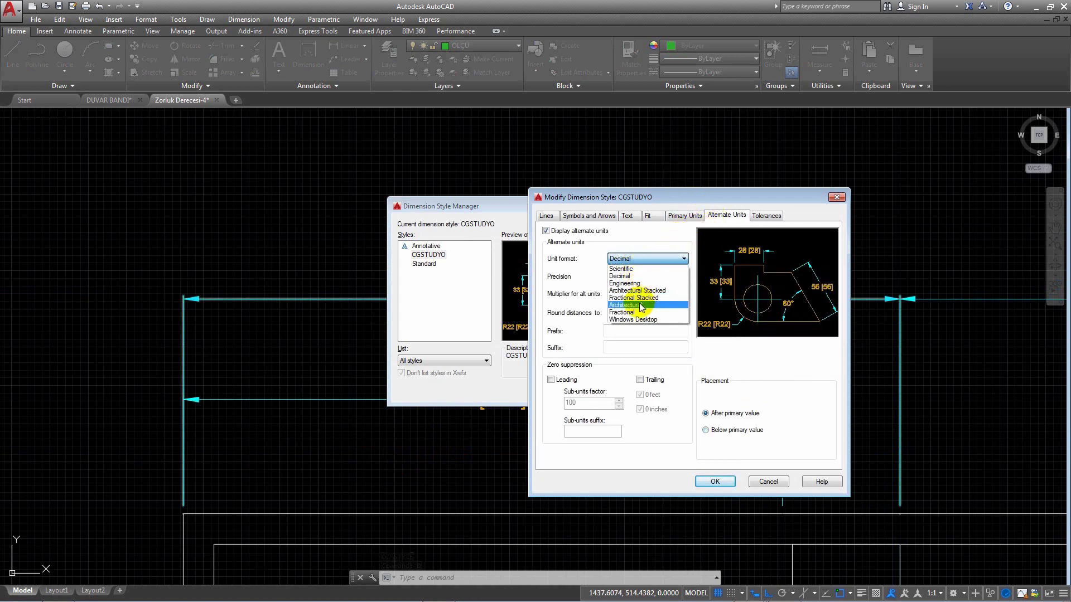
pyautogui.click(624, 305)
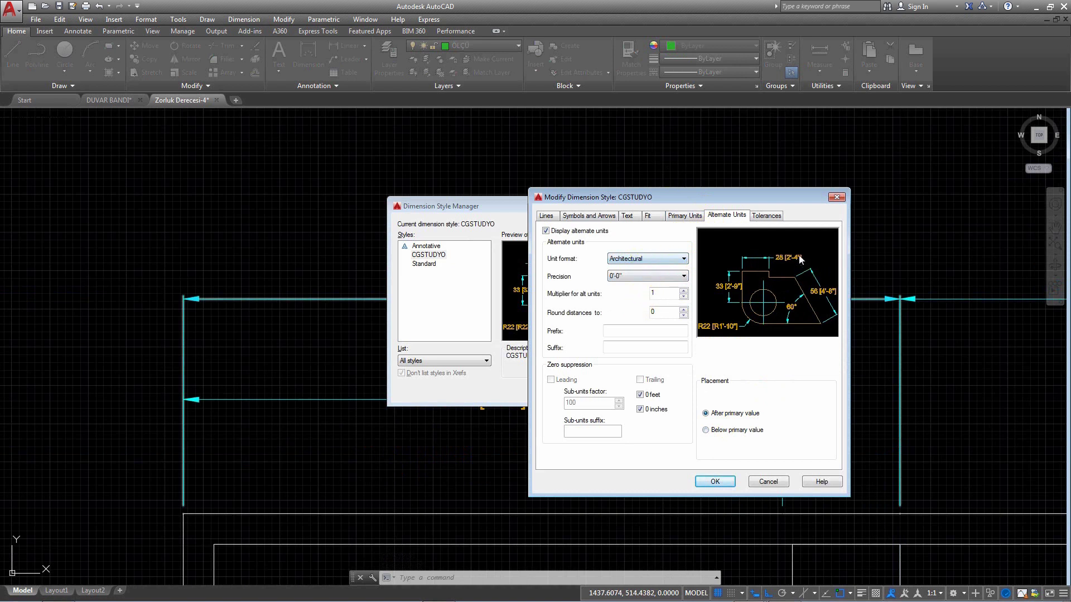
pyautogui.click(715, 481)
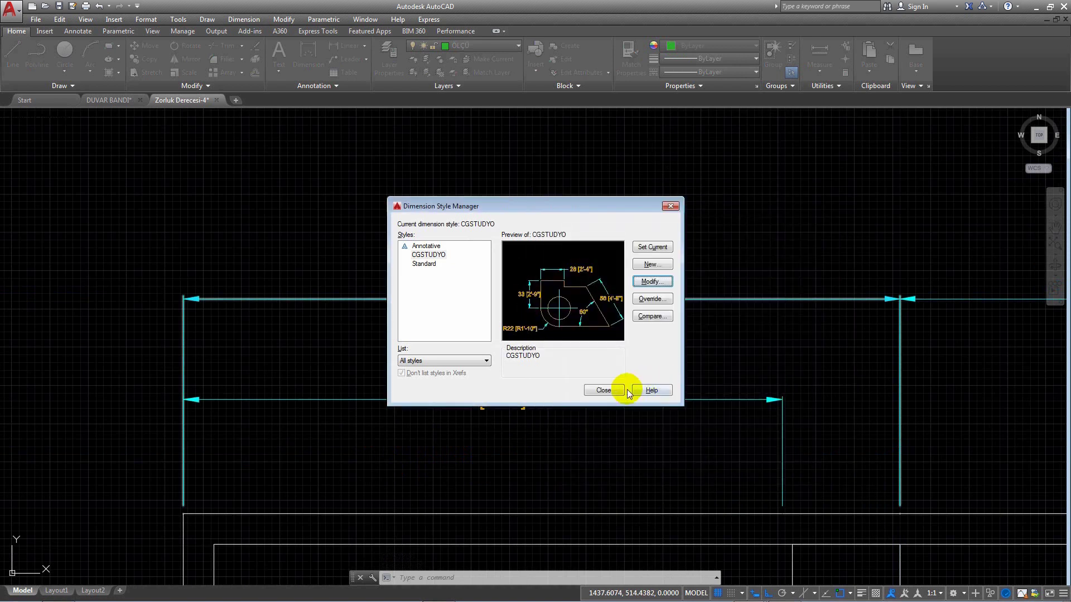
pyautogui.click(616, 390)
pyautogui.scroll(6, 419, 262)
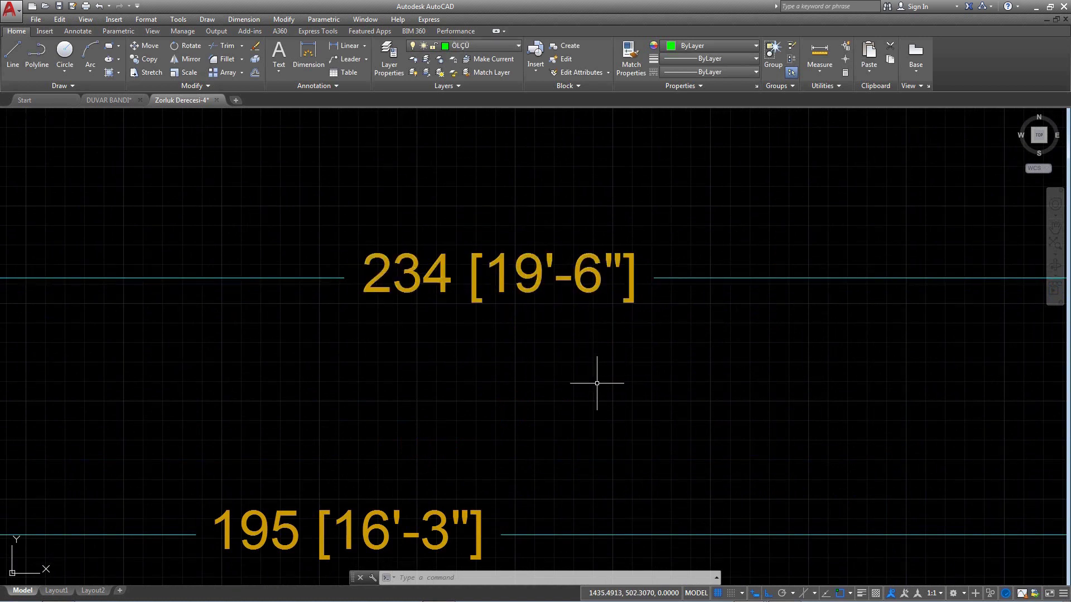
pyautogui.write('d')
pyautogui.press('Return')
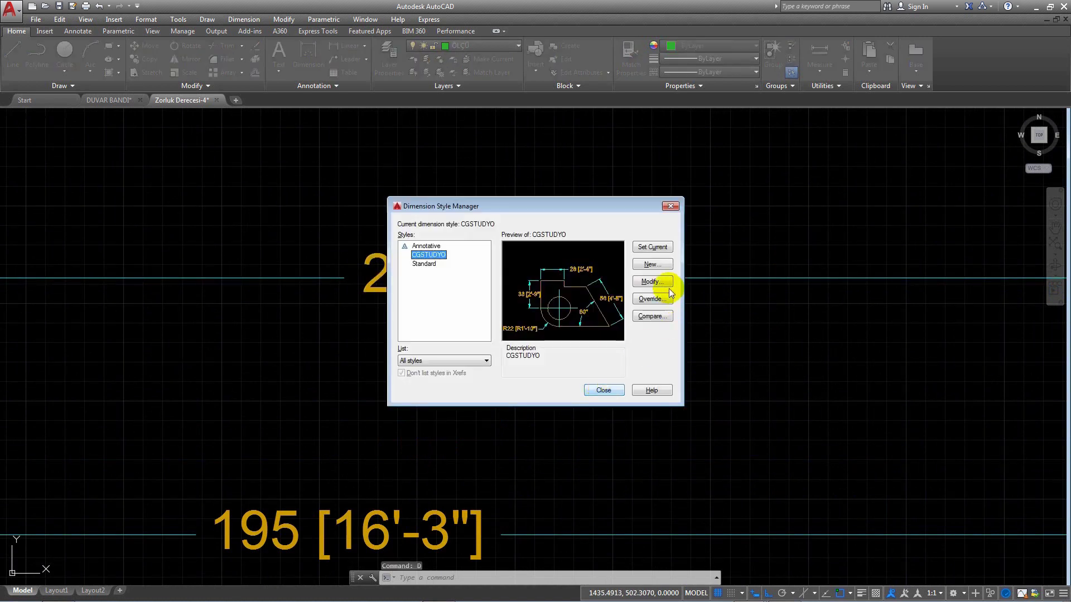
pyautogui.click(668, 283)
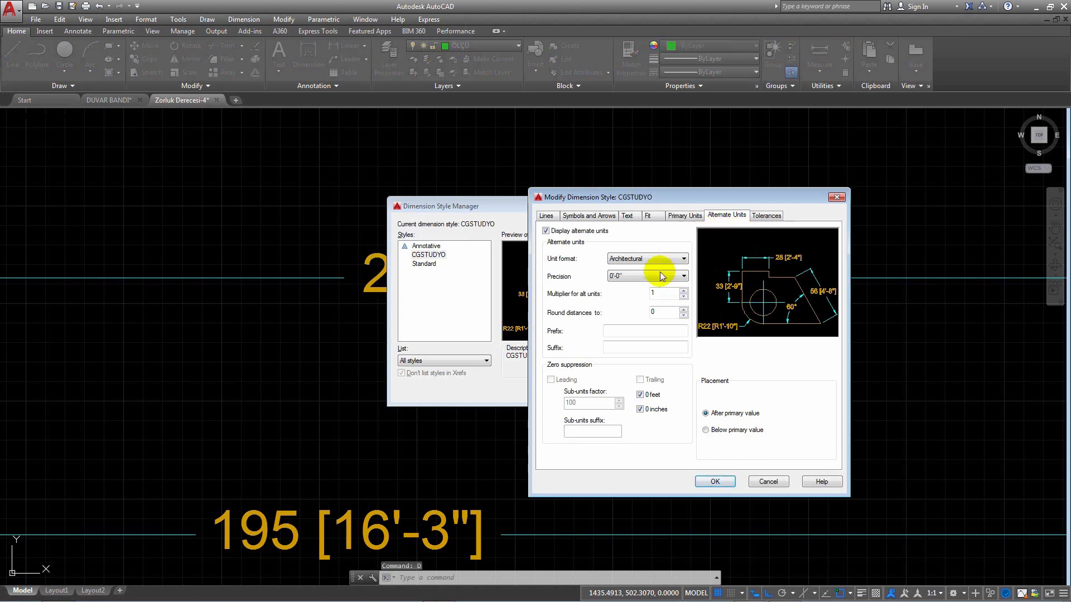
pyautogui.click(837, 197)
# Close the style manager and zoom in on the gear dimensions reading 150 [12'-6"] and 75 [6'-3"].
pyautogui.press('Escape')
pyautogui.scroll(-2, 676, 220)
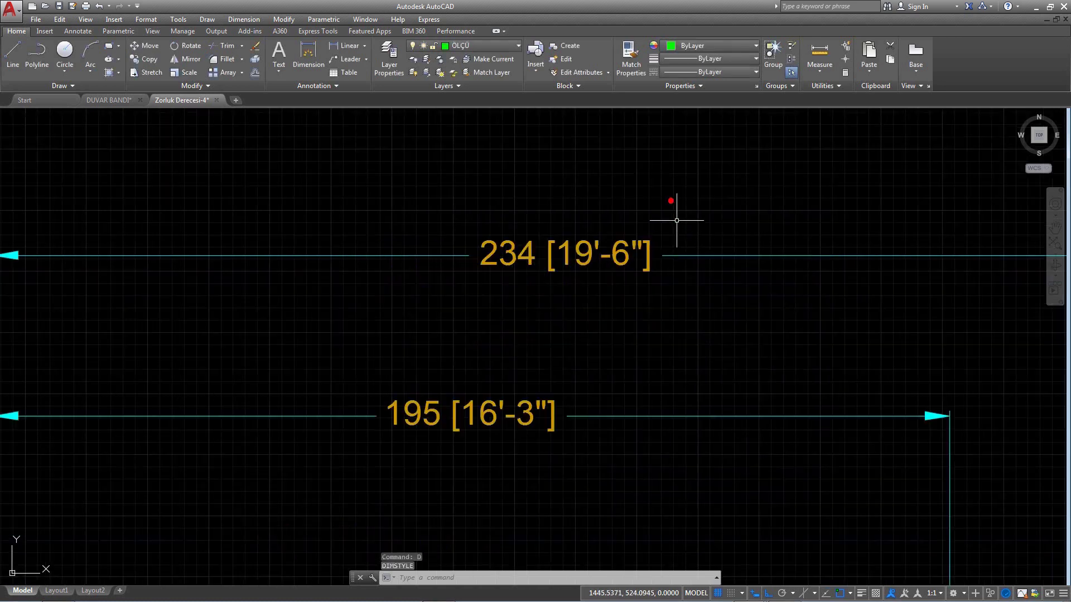
pyautogui.scroll(-5, 677, 220)
pyautogui.scroll(1, 419, 339)
pyautogui.scroll(3, 420, 339)
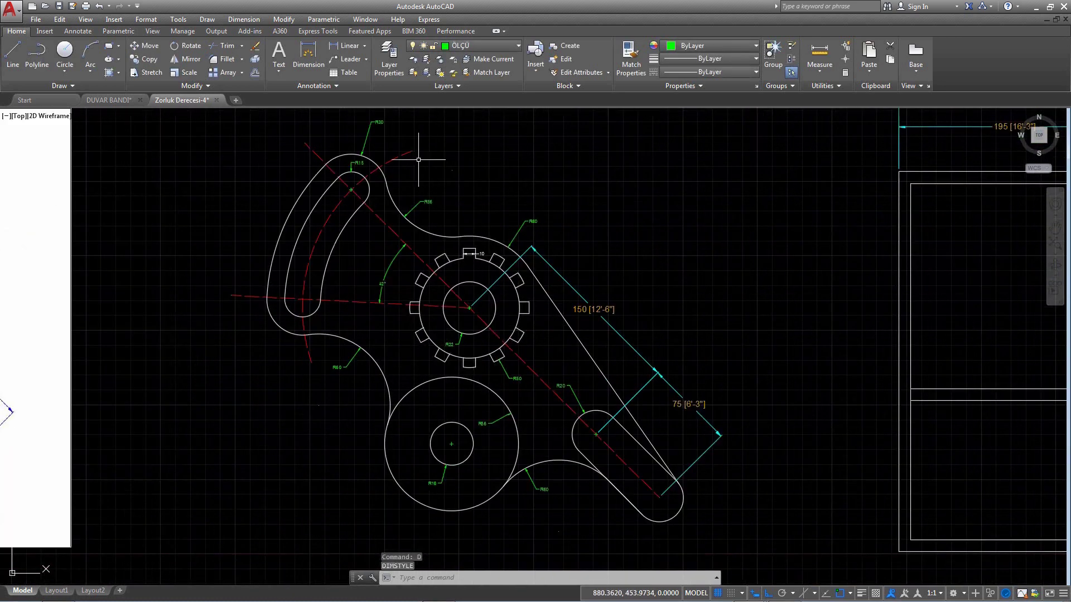
pyautogui.scroll(1, 582, 282)
pyautogui.scroll(3, 605, 348)
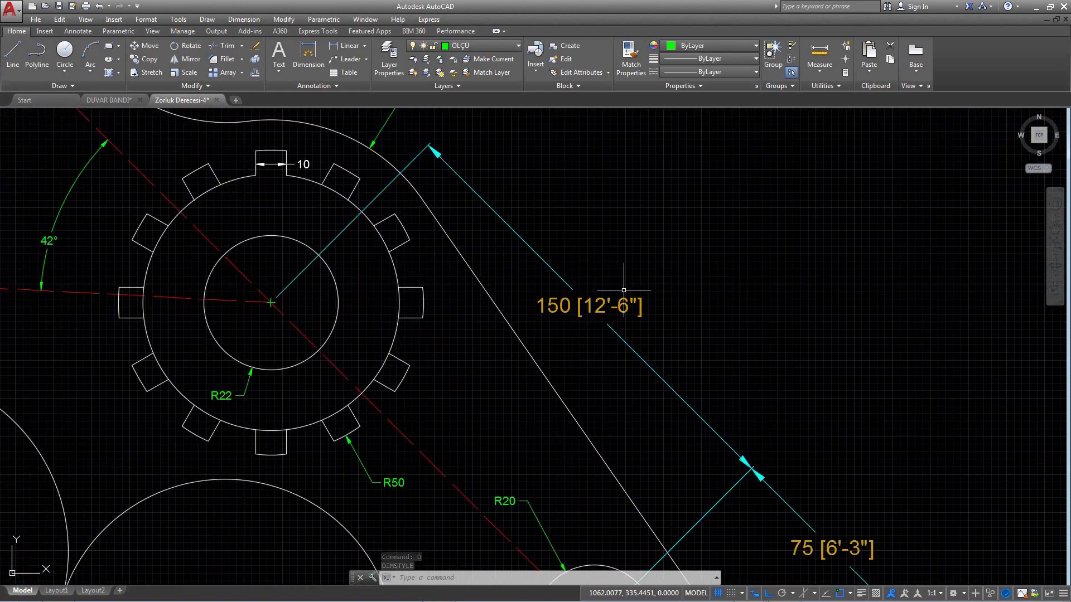
pyautogui.scroll(-2, 623, 290)
pyautogui.scroll(2, 601, 322)
pyautogui.scroll(-1, 706, 409)
pyautogui.scroll(1, 550, 327)
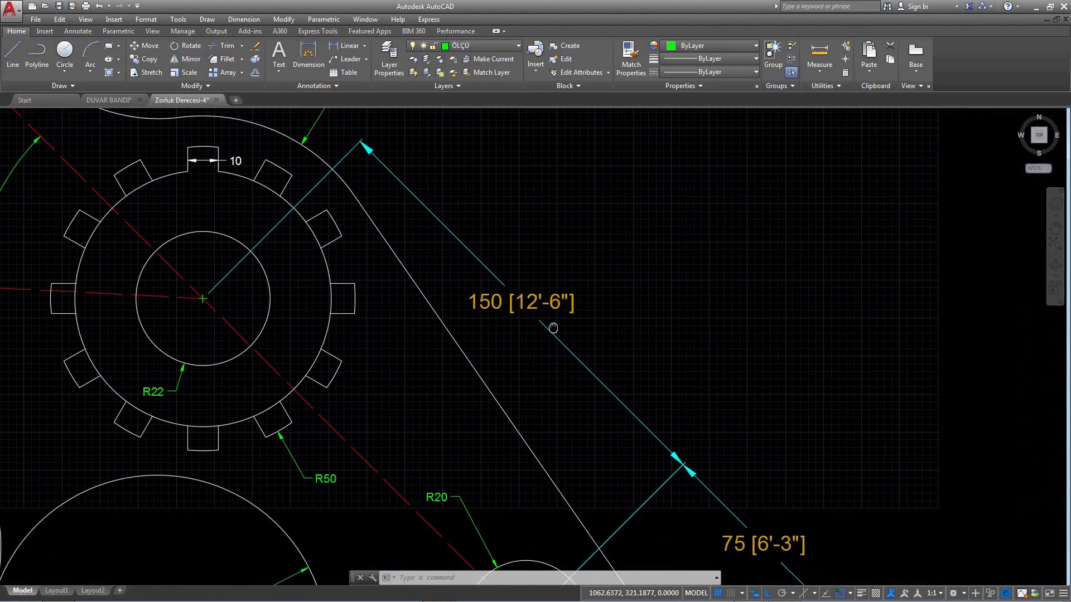
pyautogui.scroll(2, 574, 311)
pyautogui.scroll(-2, 789, 490)
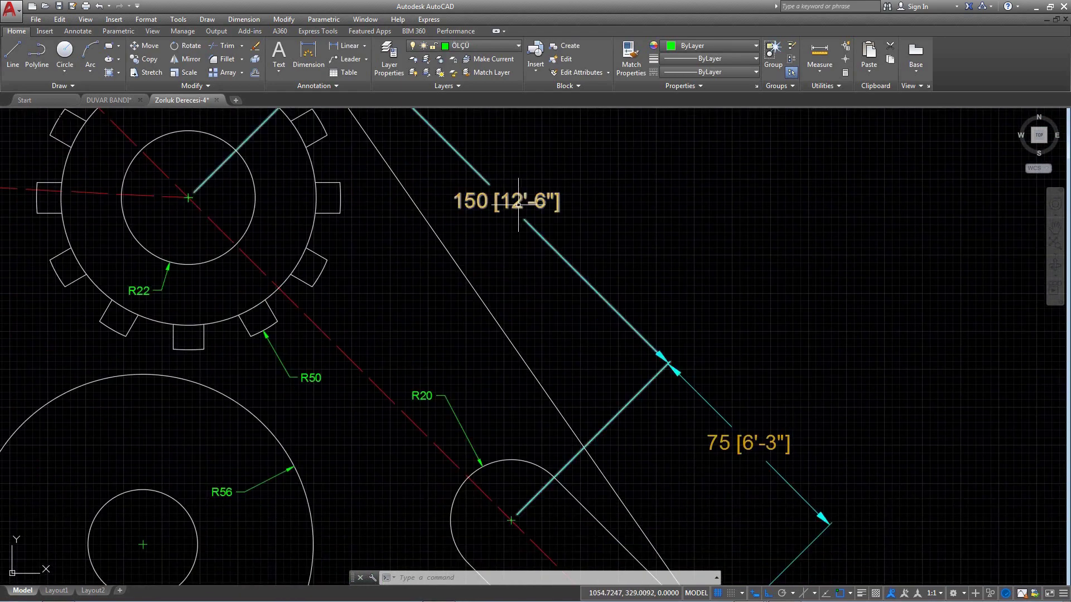
pyautogui.scroll(3, 618, 299)
pyautogui.scroll(-3, 617, 298)
# Reopen the Dimension Style Manager with D and start modifying the CGSTUDYO style.
pyautogui.write('d')
pyautogui.press('Return')
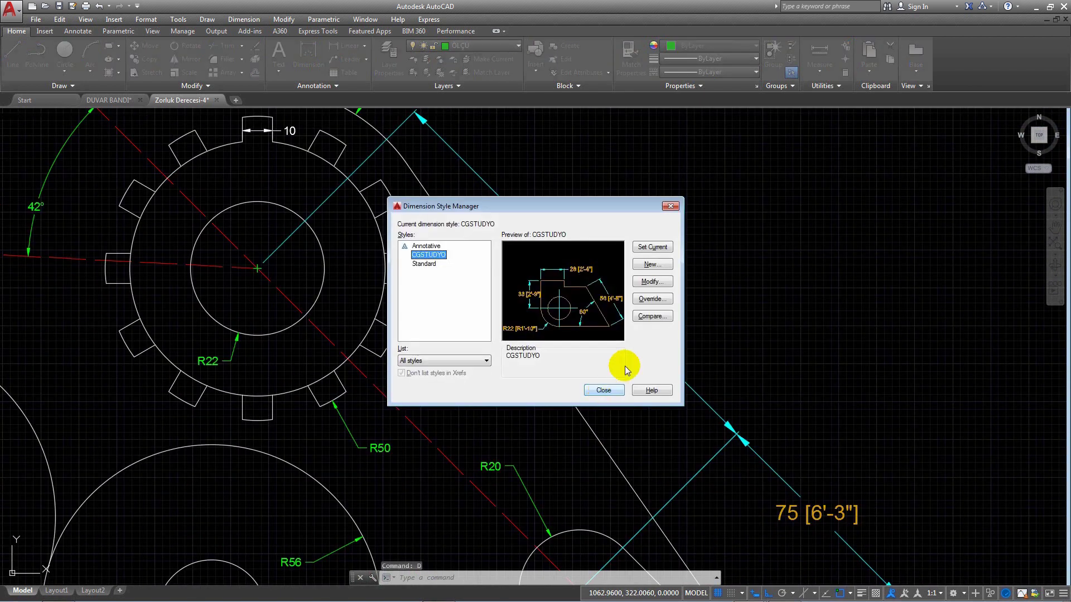
pyautogui.click(653, 281)
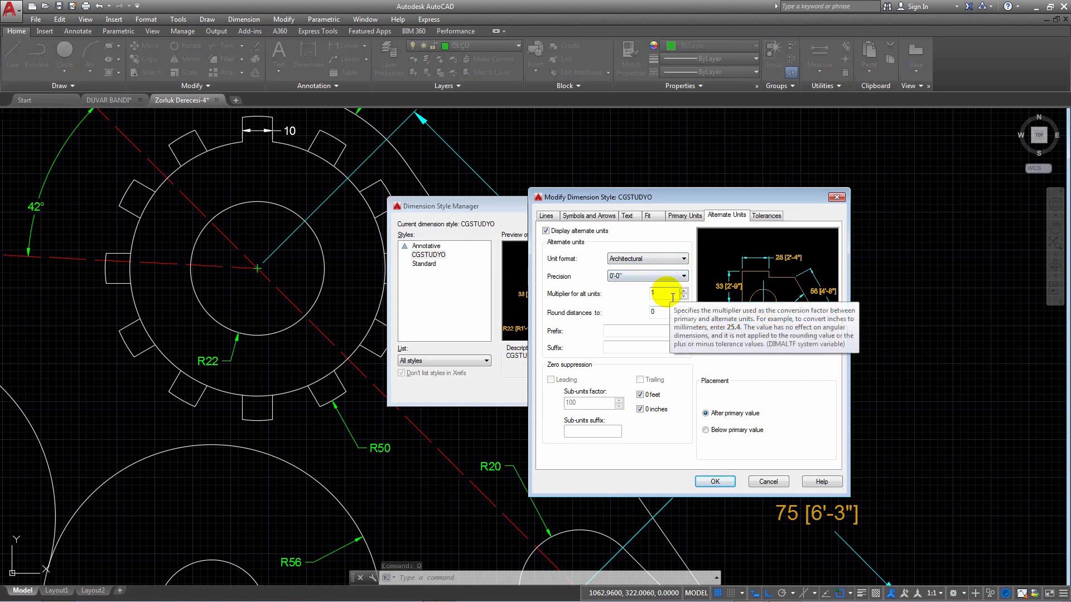
# Set the CGSTUDYO alternate units multiplier to 2 and apply it.
pyautogui.doubleClick(667, 293)
pyautogui.write('2')
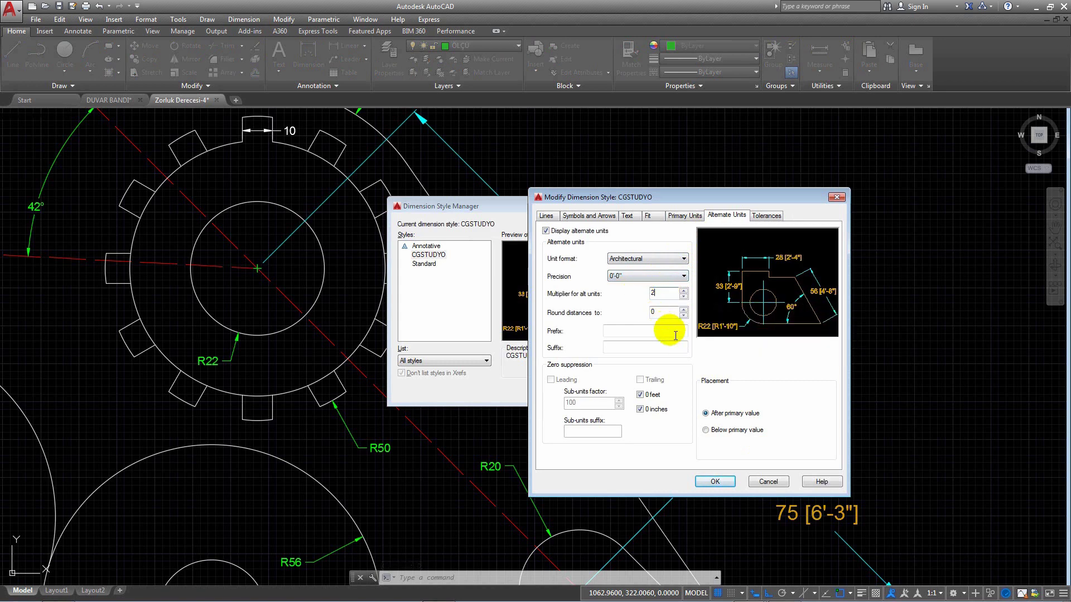
pyautogui.click(713, 481)
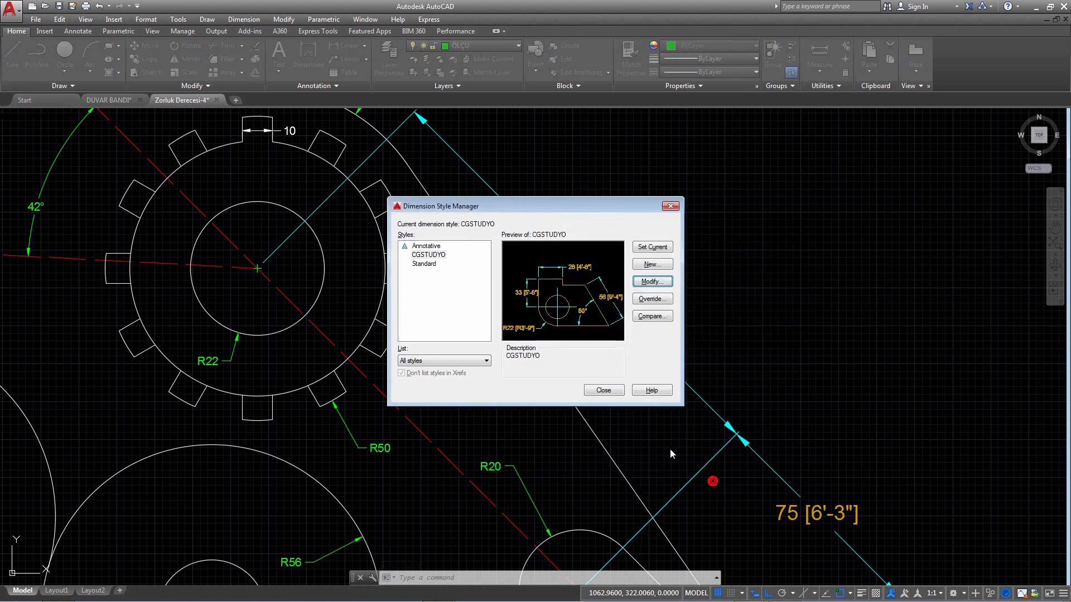
pyautogui.click(604, 391)
pyautogui.write('d')
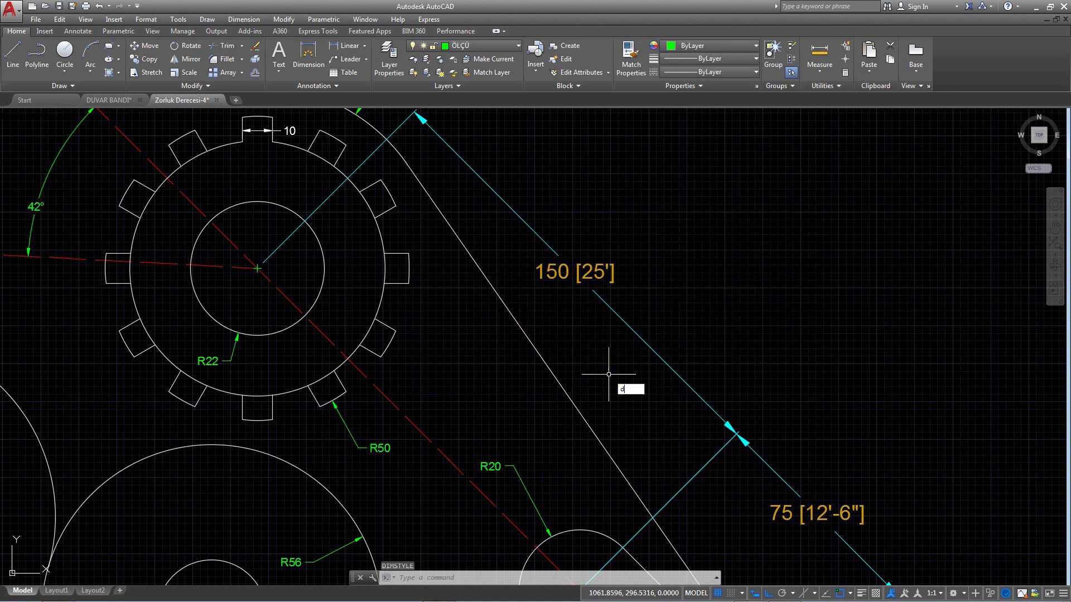
# Change the CGSTUDYO alternate unit format from Architectural to Decimal and apply it.
pyautogui.press('Return')
pyautogui.click(665, 286)
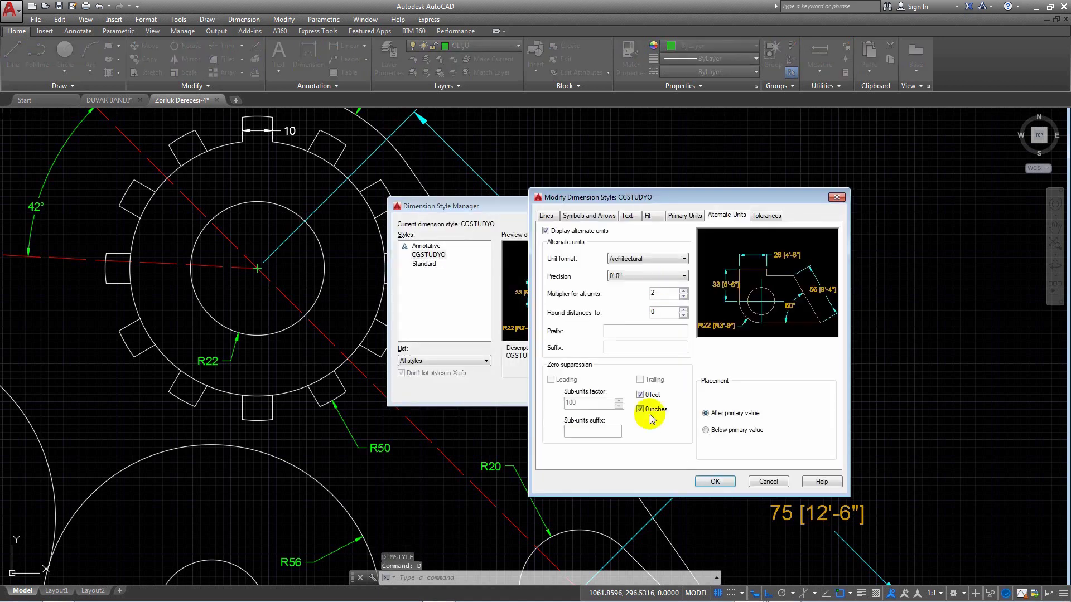
pyautogui.click(647, 259)
pyautogui.click(645, 277)
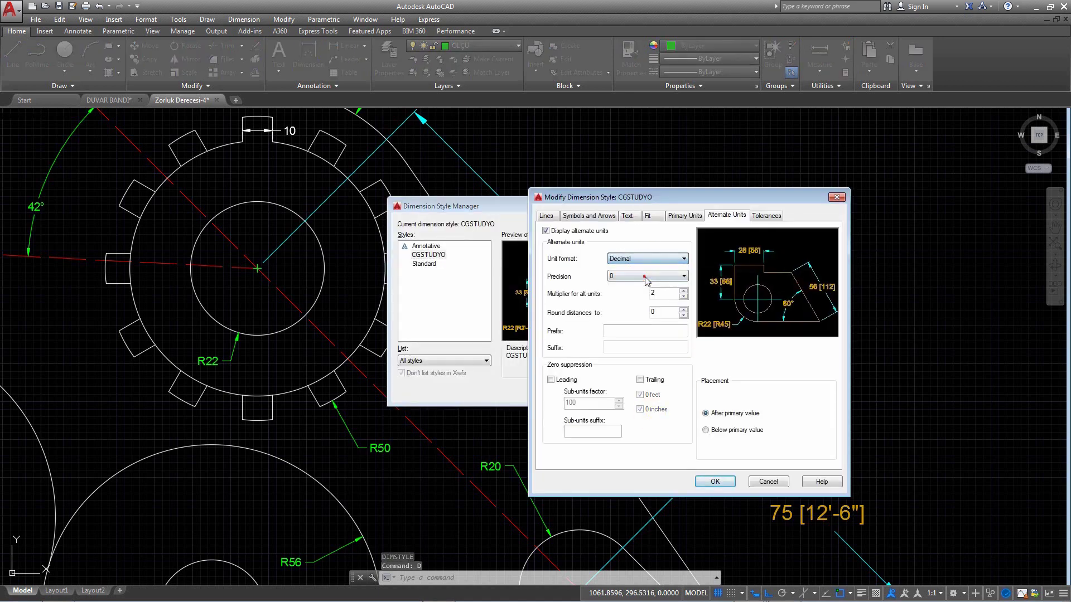
pyautogui.click(714, 481)
pyautogui.click(613, 385)
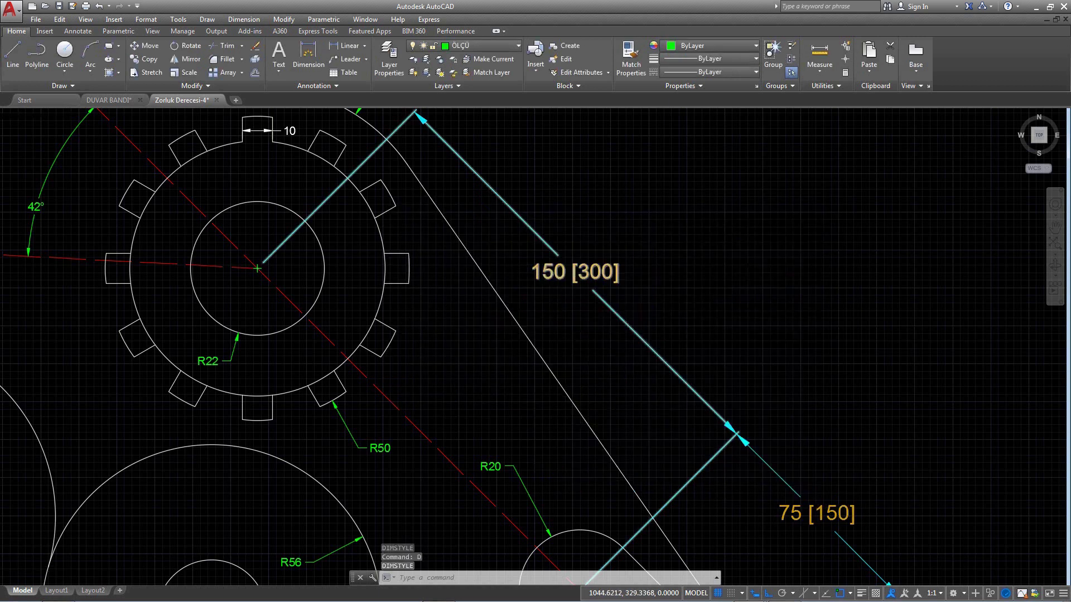
# Zoom and pan over the gear's 150 [300] and 75 [150] dimensions, then reopen the Dimension Style Manager.
pyautogui.scroll(-2, 603, 346)
pyautogui.scroll(-1, 593, 303)
pyautogui.scroll(-1, 586, 308)
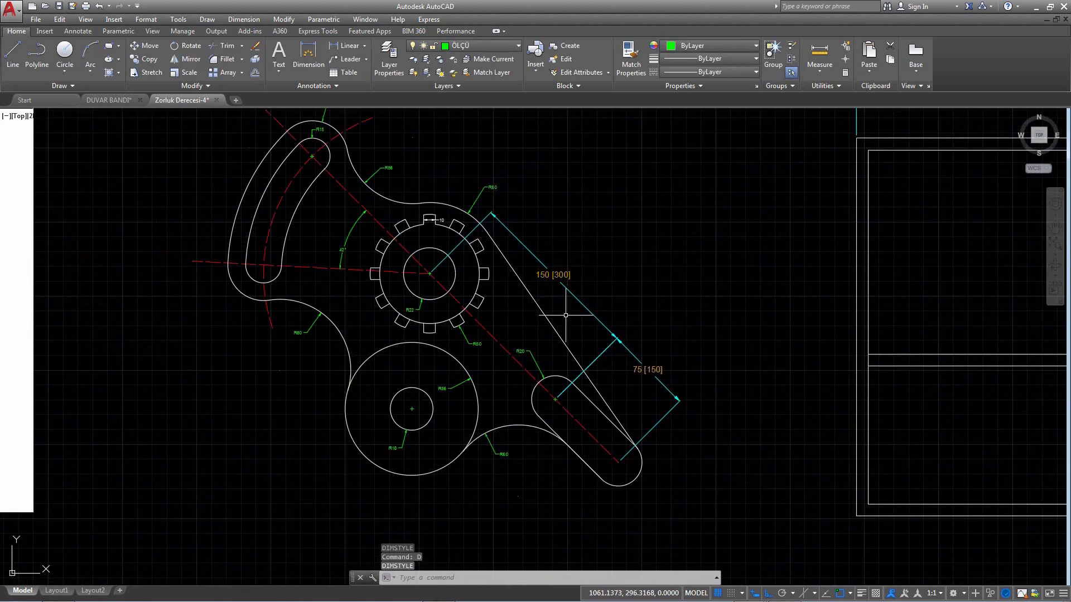
pyautogui.scroll(2, 549, 302)
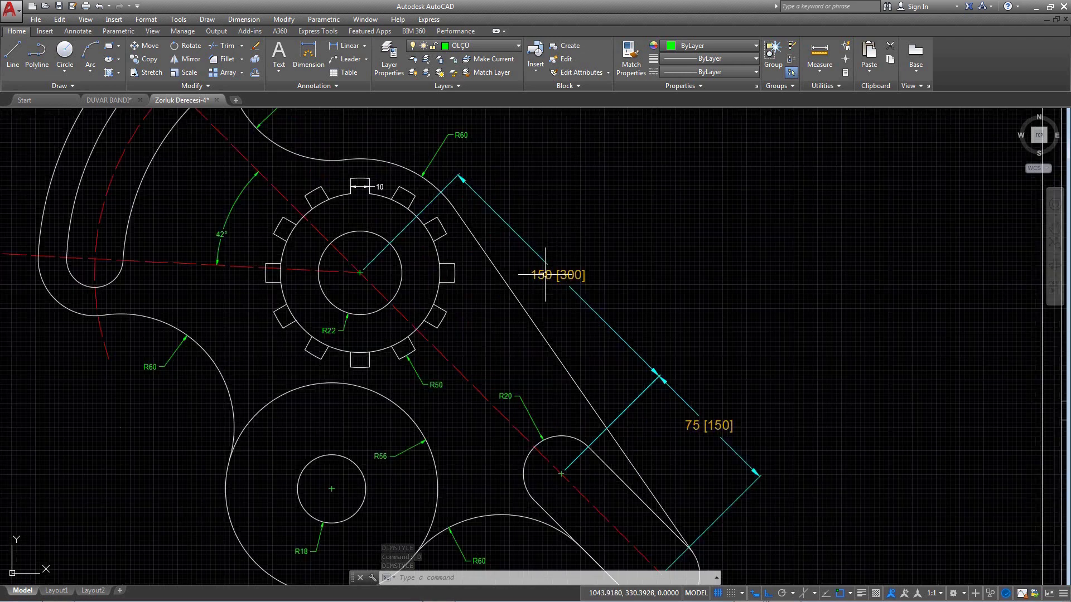
pyautogui.scroll(3, 552, 292)
pyautogui.scroll(-2, 554, 257)
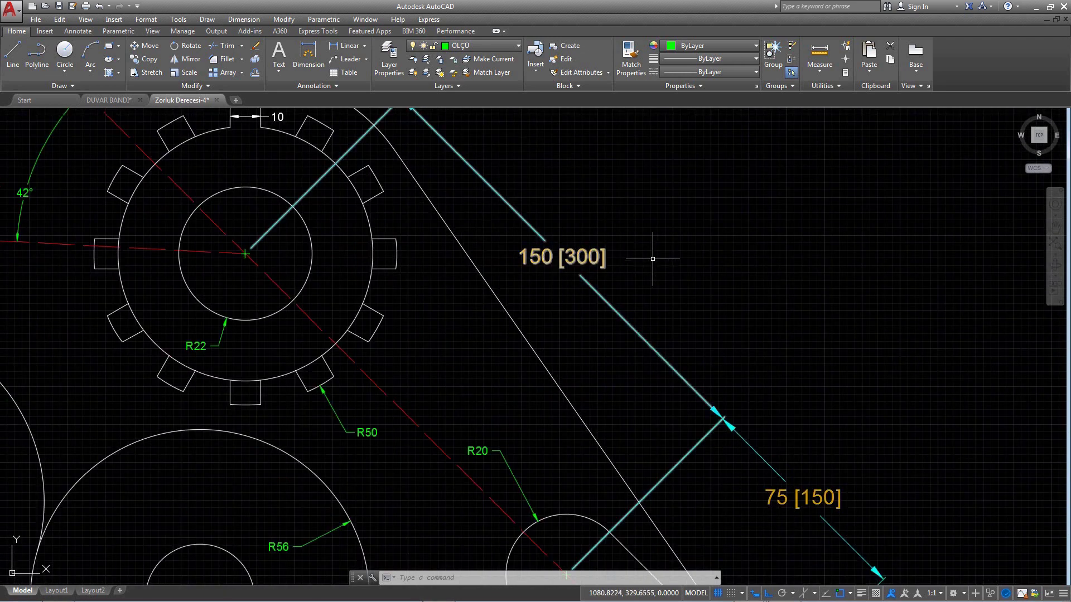
pyautogui.moveTo(812, 444)
pyautogui.mouseDown(button='middle')
pyautogui.moveTo(755, 349)
pyautogui.moveTo(839, 487)
pyautogui.mouseUp(button='middle')
pyautogui.scroll(-2, 755, 363)
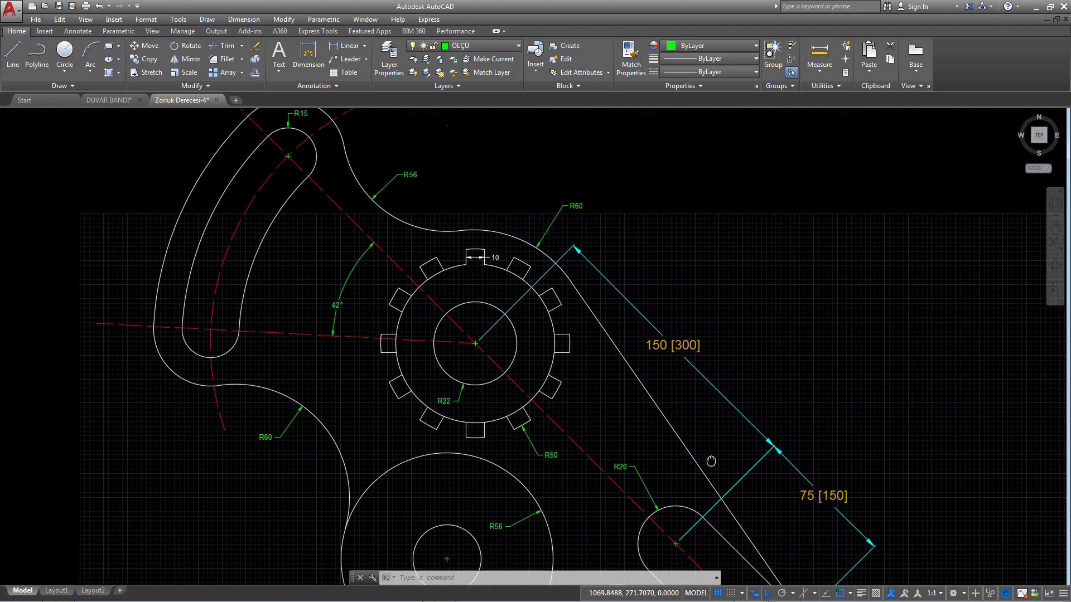
pyautogui.scroll(-2, 669, 346)
pyautogui.scroll(-2, 723, 347)
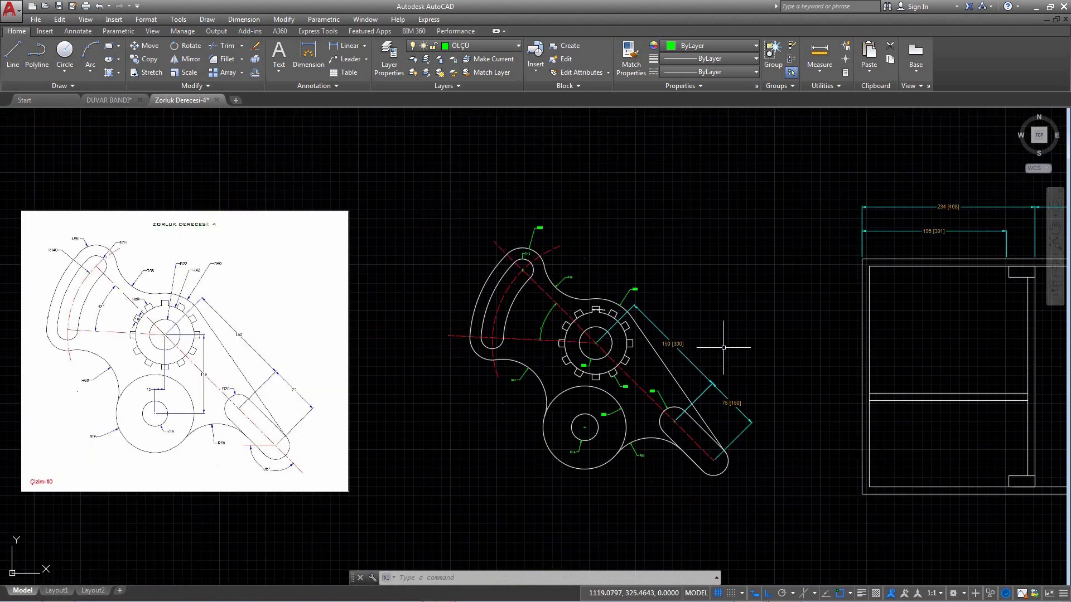
pyautogui.scroll(2, 724, 348)
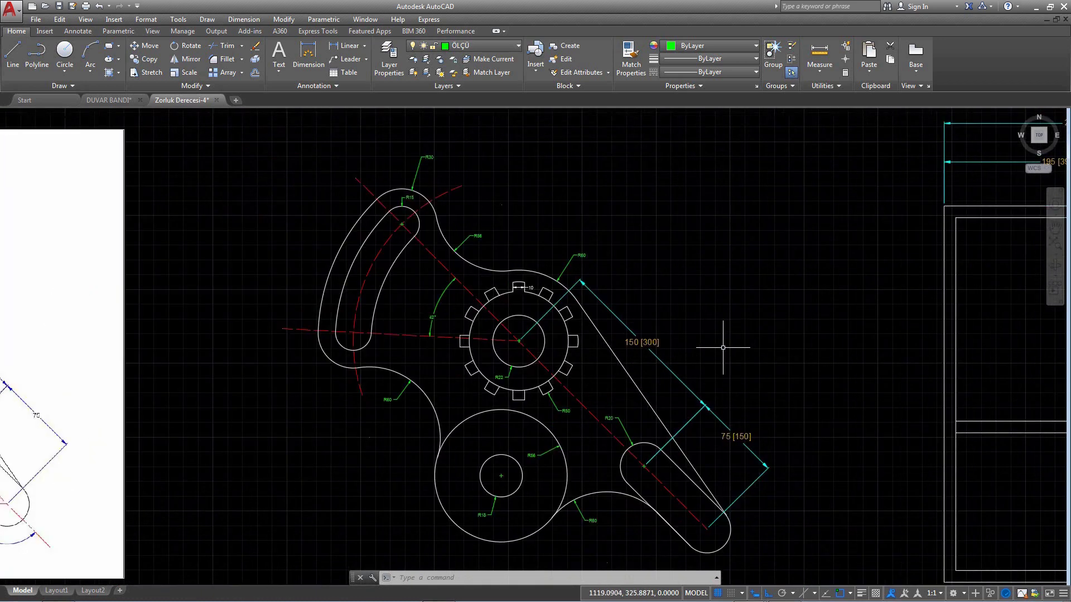
pyautogui.write('d')
pyautogui.press('Return')
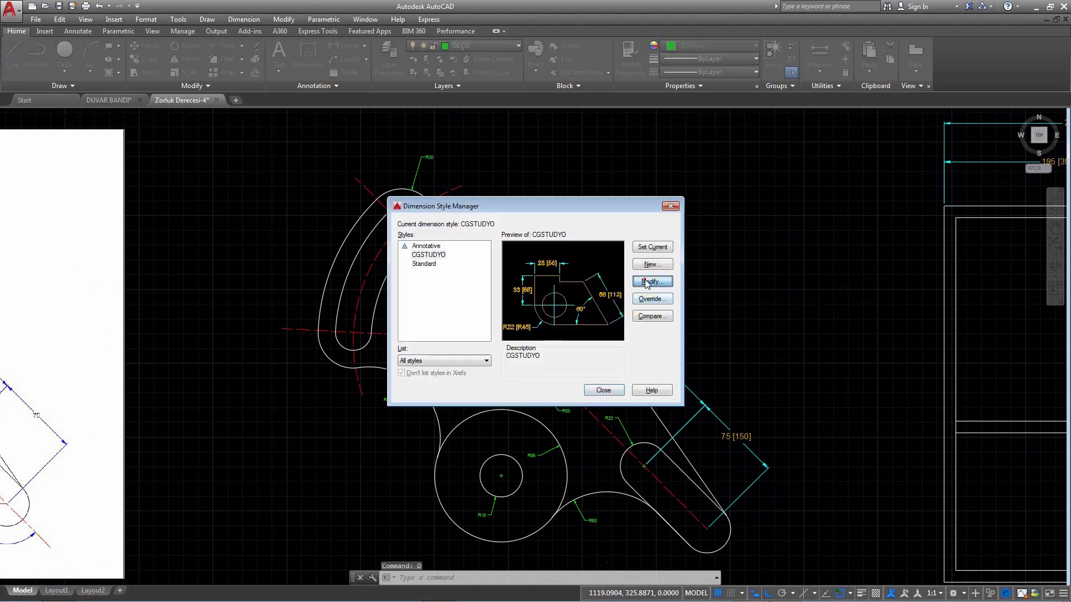
# Review the CGSTUDYO style settings, close them unchanged, and zoom over the dimensions.
pyautogui.click(647, 279)
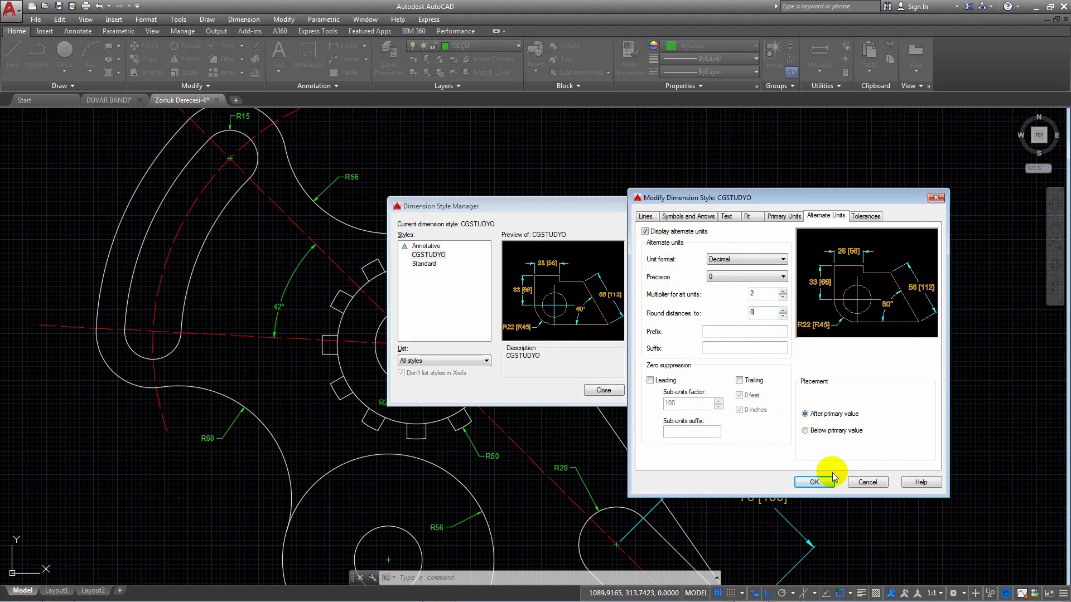
pyautogui.click(815, 483)
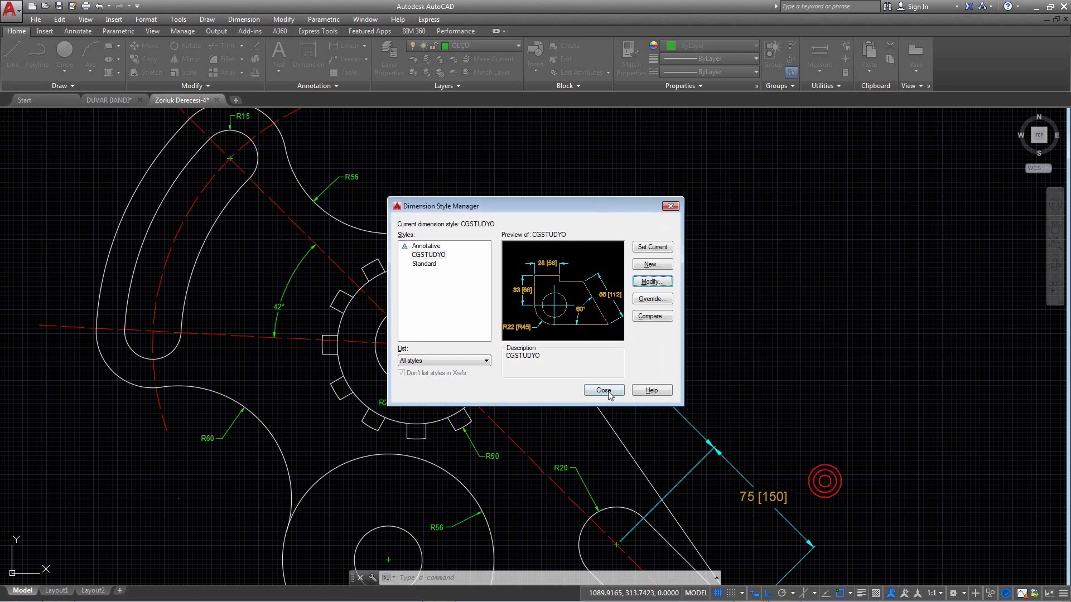
pyautogui.click(604, 390)
pyautogui.scroll(3, 619, 349)
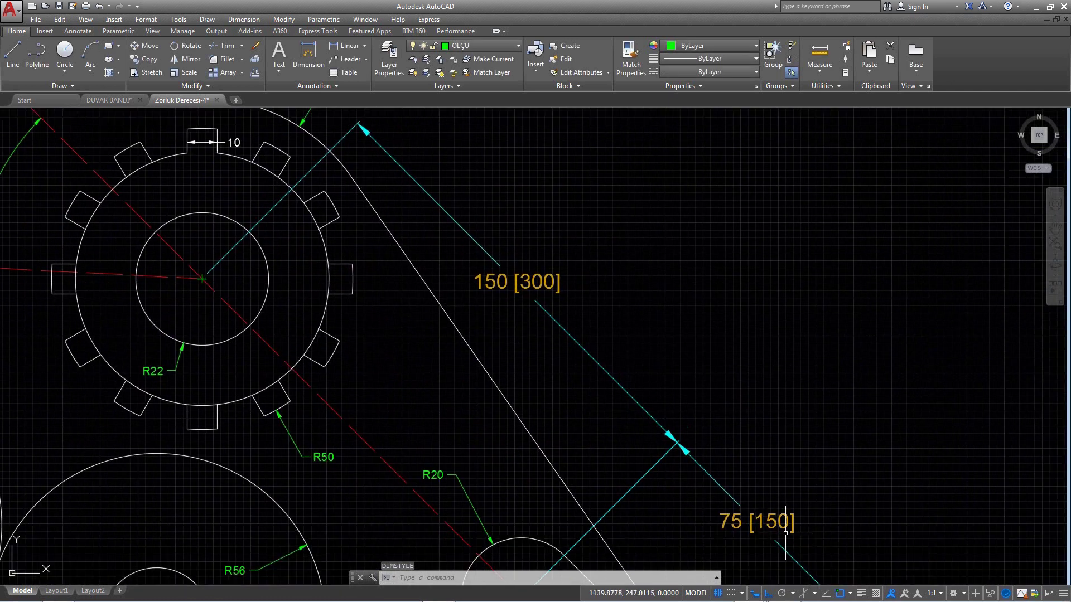
pyautogui.scroll(-3, 776, 448)
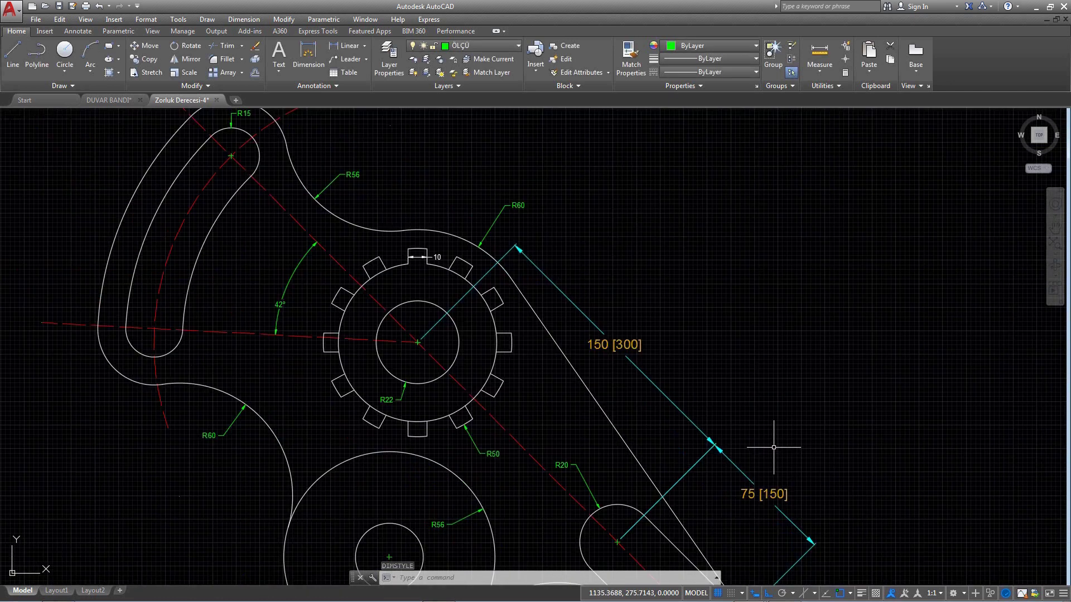
pyautogui.scroll(-3, 773, 442)
pyautogui.scroll(5, 504, 423)
# Move the style manager off the dimensions and inspect the CGSTUDYO alternate rounding value without changing it.
pyautogui.write('d')
pyautogui.press('Return')
pyautogui.moveTo(595, 206); pyautogui.dragTo(874, 186)
pyautogui.click(928, 261)
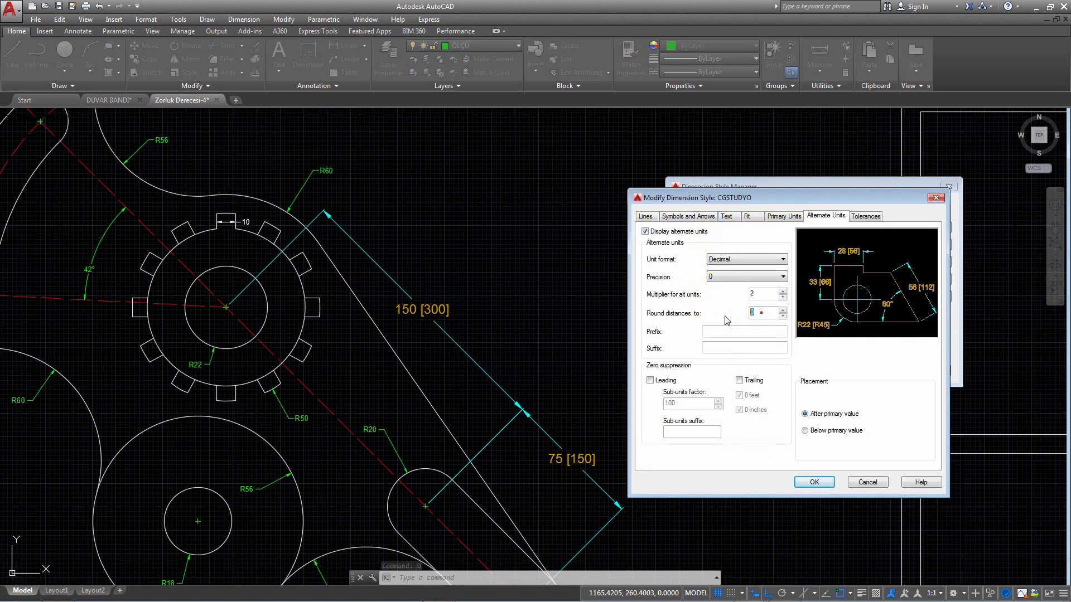
pyautogui.doubleClick(760, 313)
pyautogui.click(814, 482)
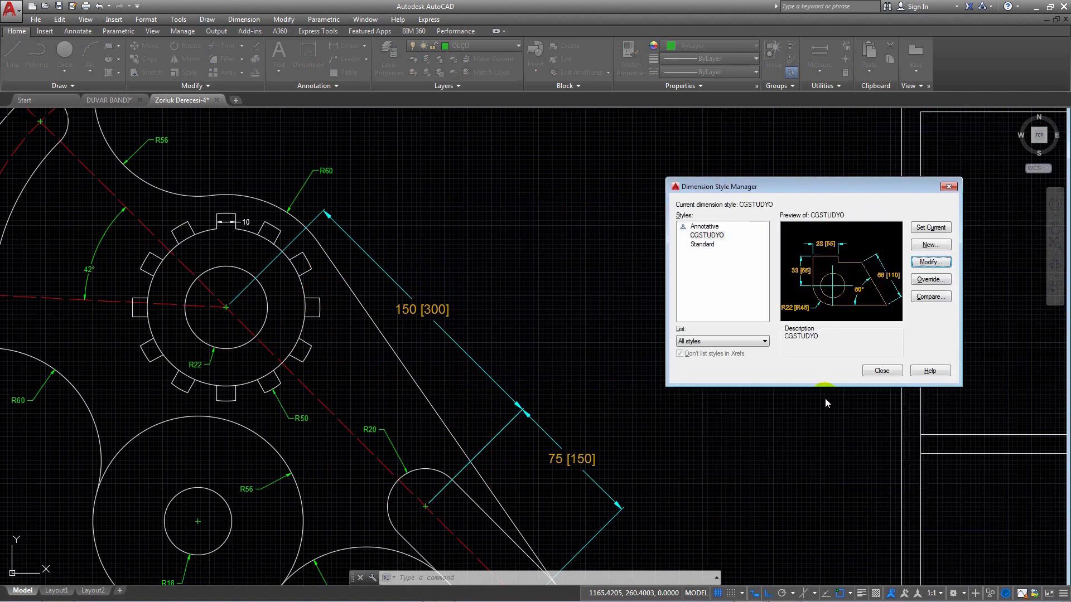
pyautogui.click(879, 372)
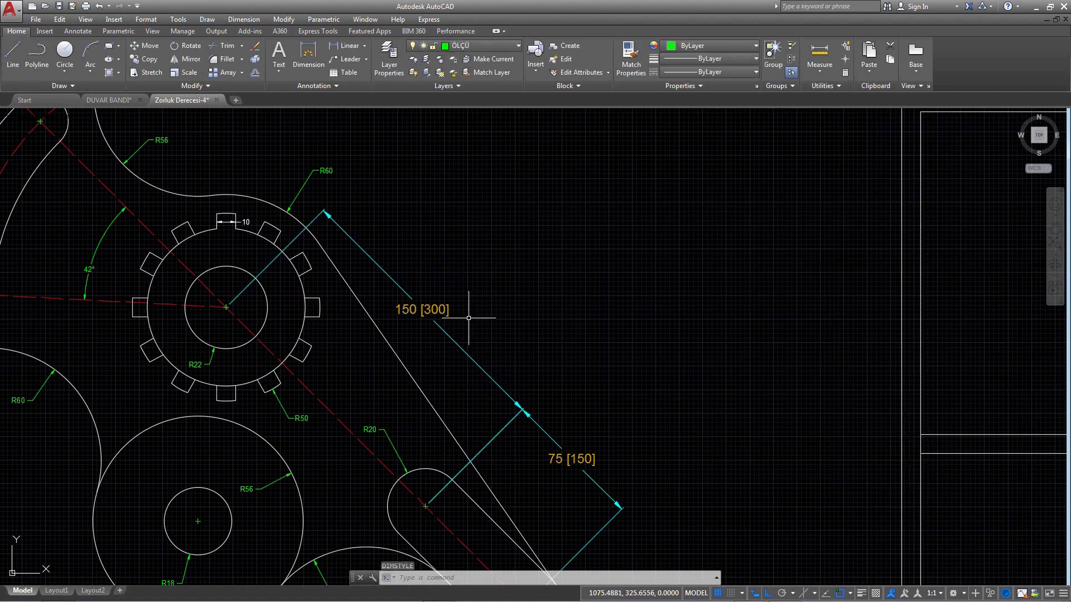
# Set CGSTUDYO alternate units Round distances to 8, giving 150 [304] and 75 [152].
pyautogui.write('d')
pyautogui.press('Return')
pyautogui.moveTo(610, 215); pyautogui.dragTo(832, 246)
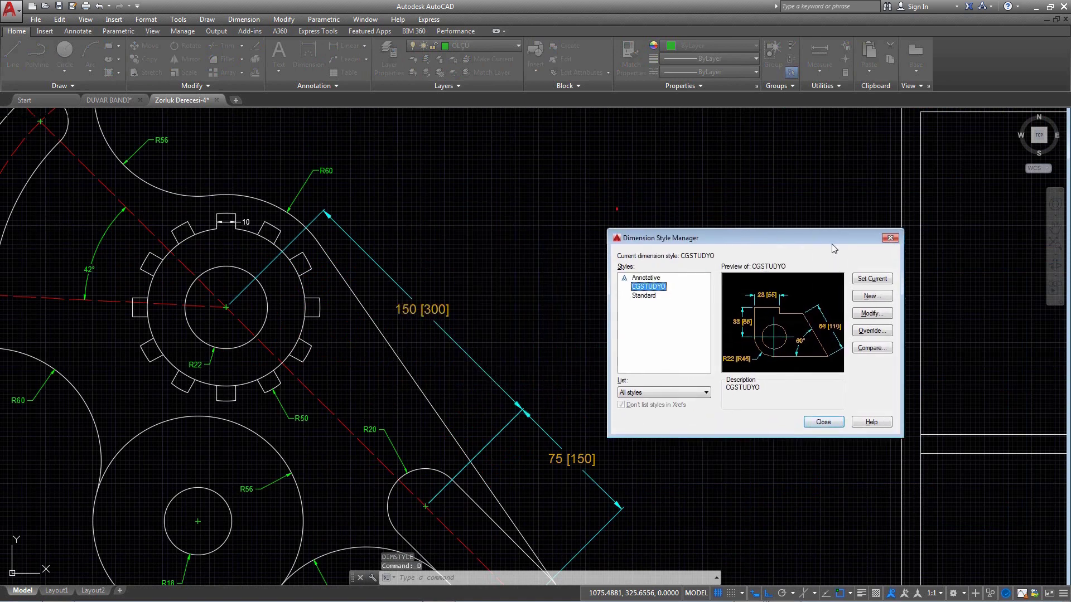
pyautogui.click(872, 313)
pyautogui.doubleClick(760, 314)
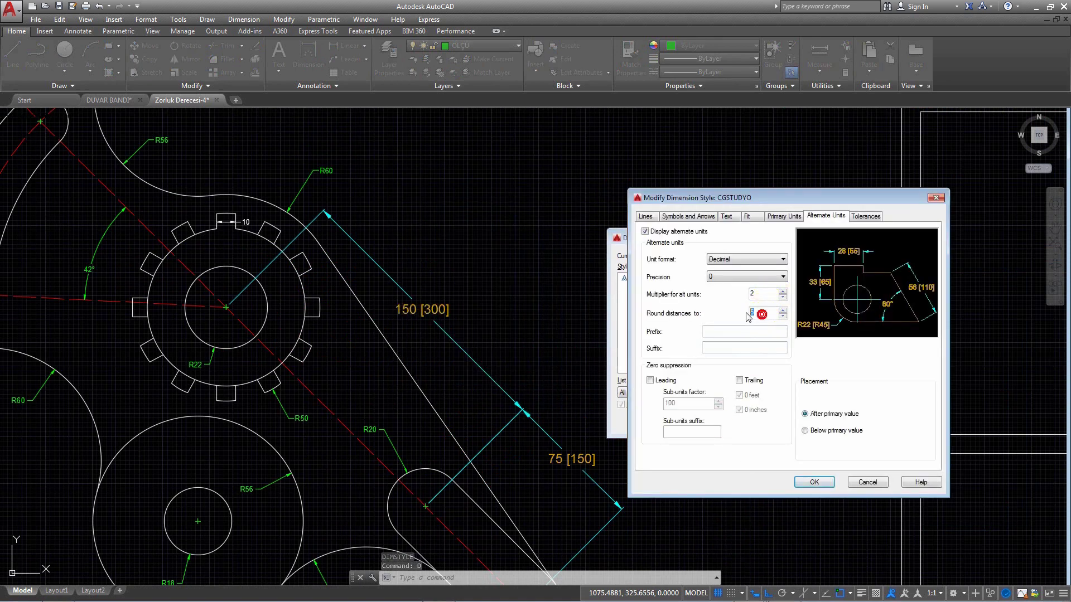
pyautogui.write('8')
pyautogui.click(814, 482)
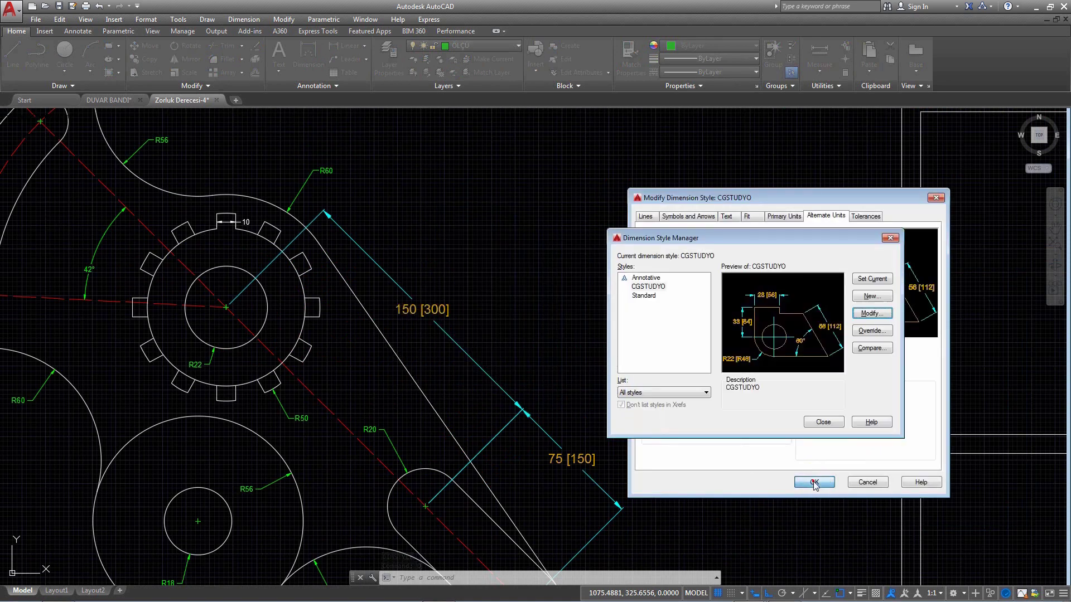
pyautogui.click(822, 422)
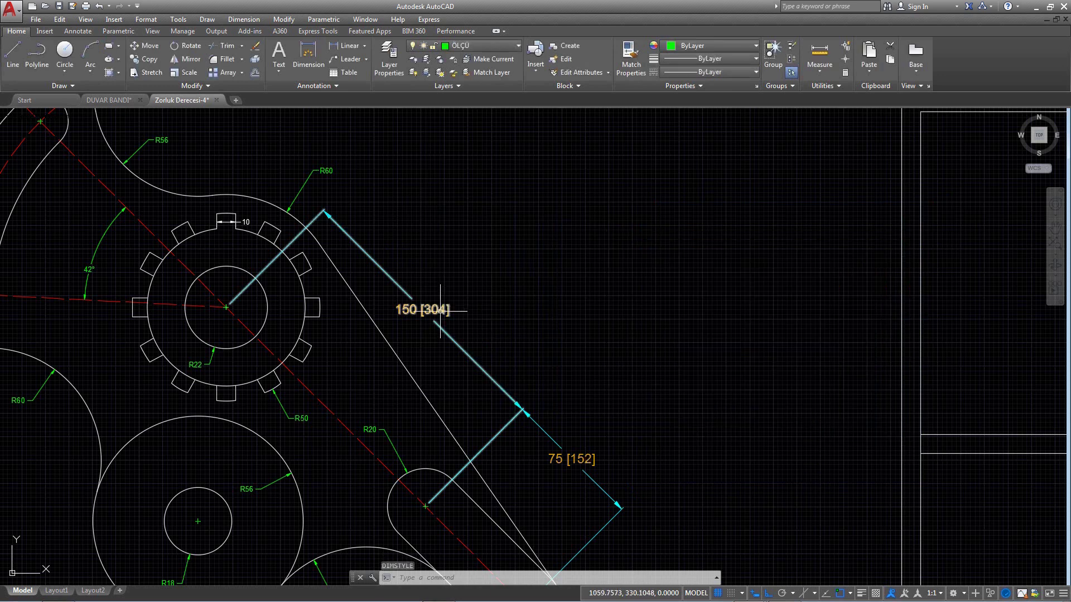
pyautogui.scroll(2, 441, 311)
pyautogui.moveTo(682, 423); pyautogui.dragTo(650, 376, button='middle')
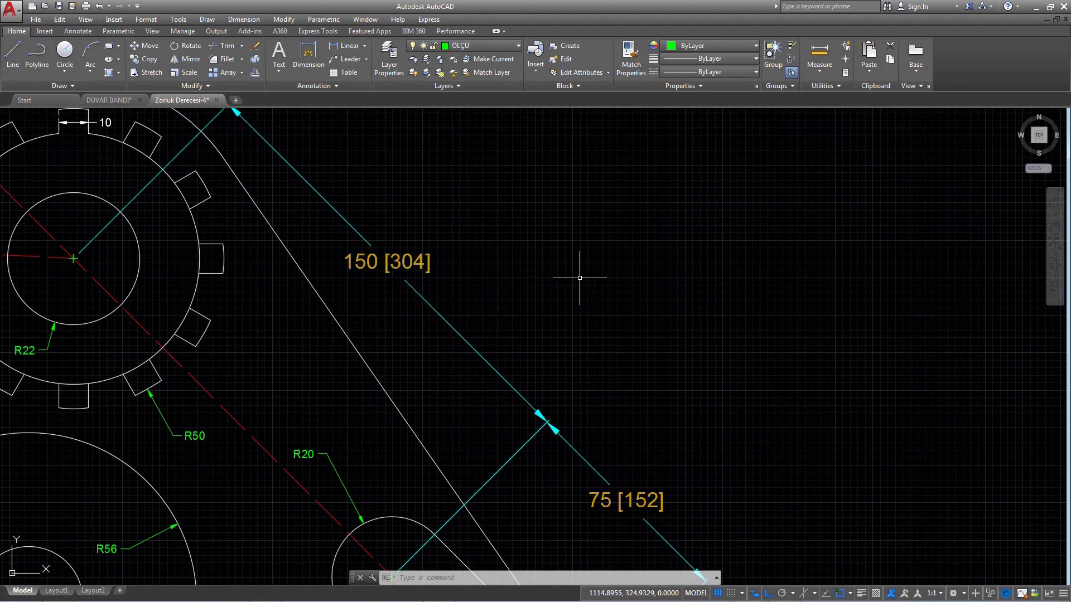
# Set CGSTUDYO alternate units Round distances to 9, giving 150 [297] and 75 [153].
pyautogui.write('d')
pyautogui.press('Return')
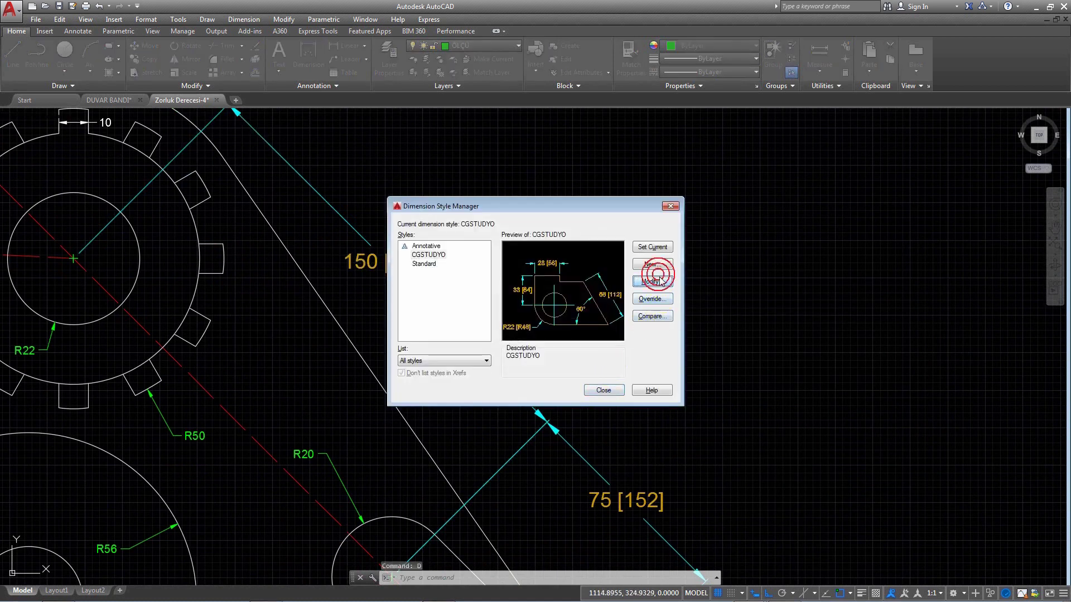
pyautogui.click(661, 280)
pyautogui.write('9')
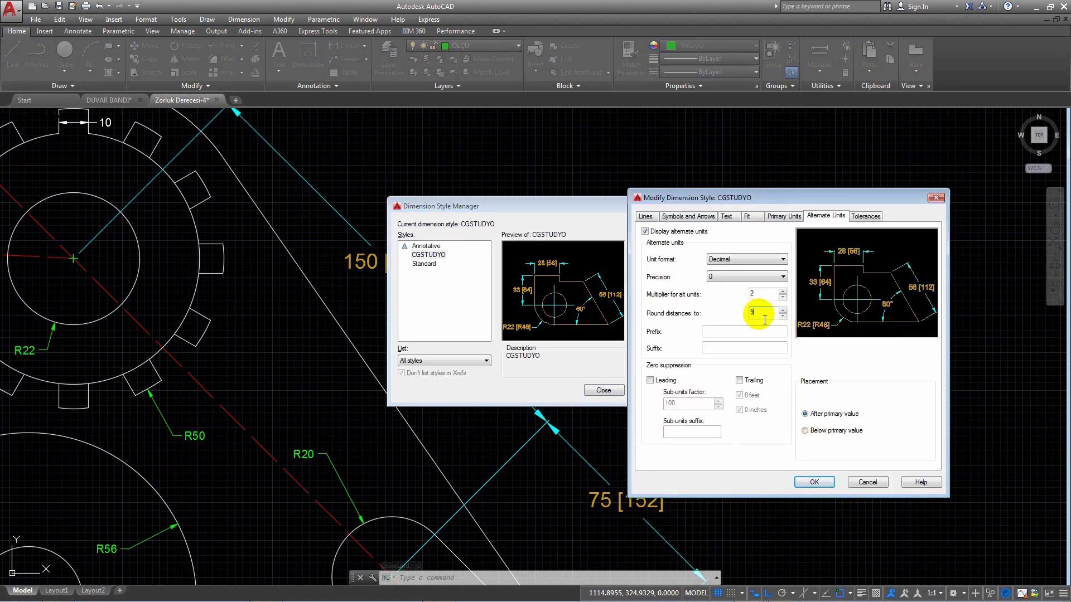
pyautogui.click(761, 296)
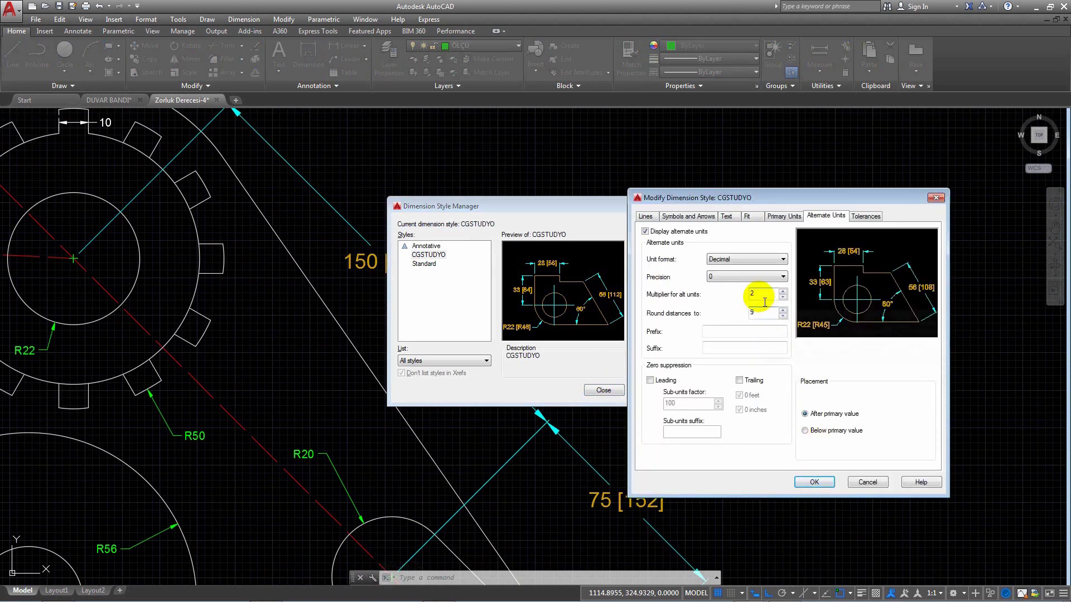
pyautogui.click(760, 296)
pyautogui.click(812, 481)
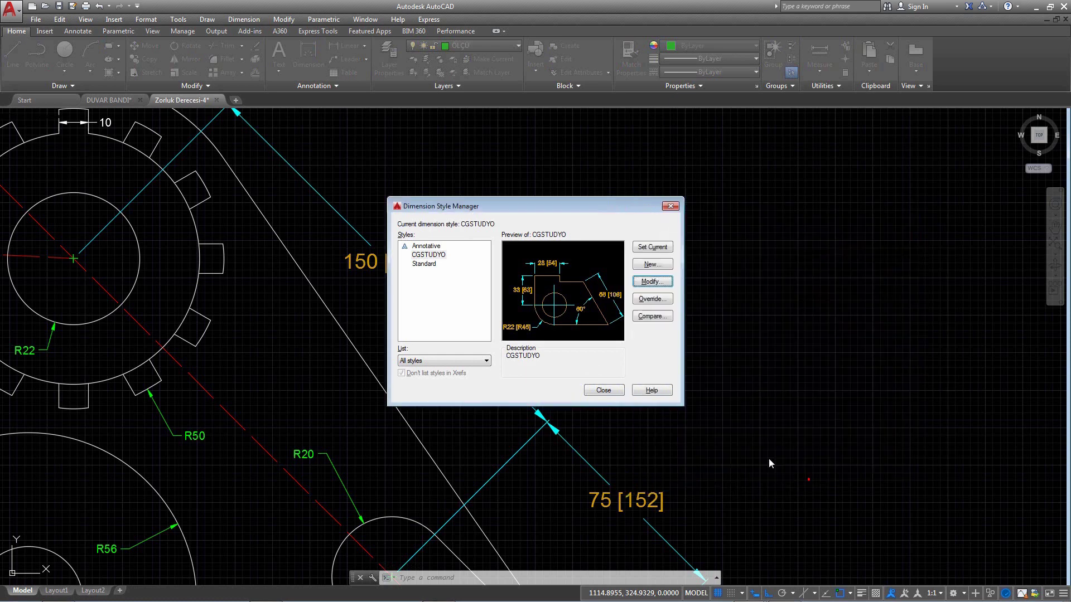
pyautogui.click(608, 390)
# Use QuickCalc from the right-click menu to check that 297/9 equals 33.
pyautogui.moveTo(450, 299); pyautogui.dragTo(478, 306, button='middle')
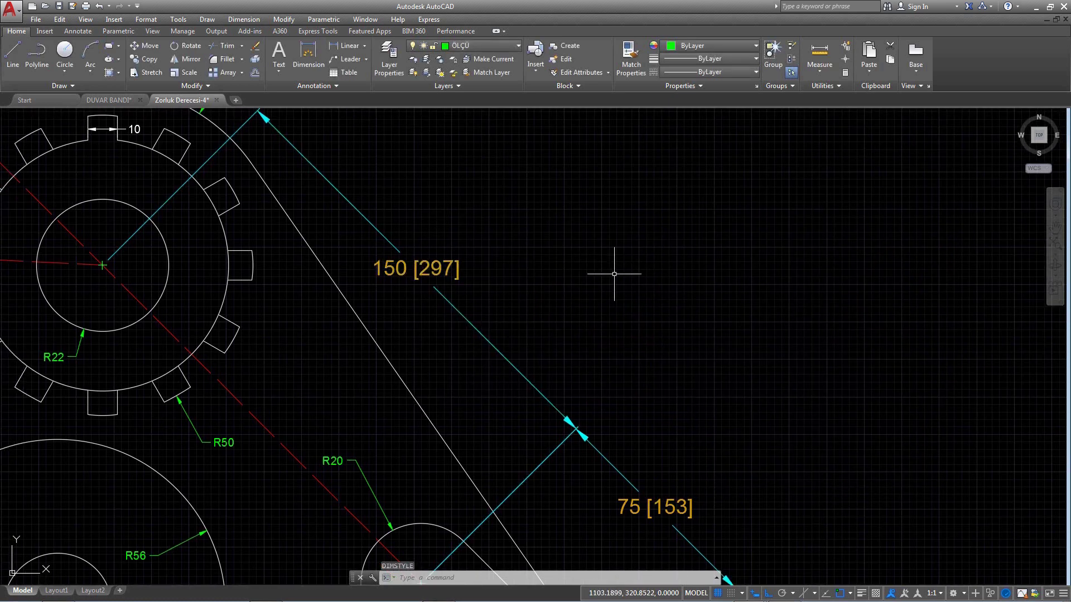
pyautogui.rightClick(630, 239)
pyautogui.click(657, 420)
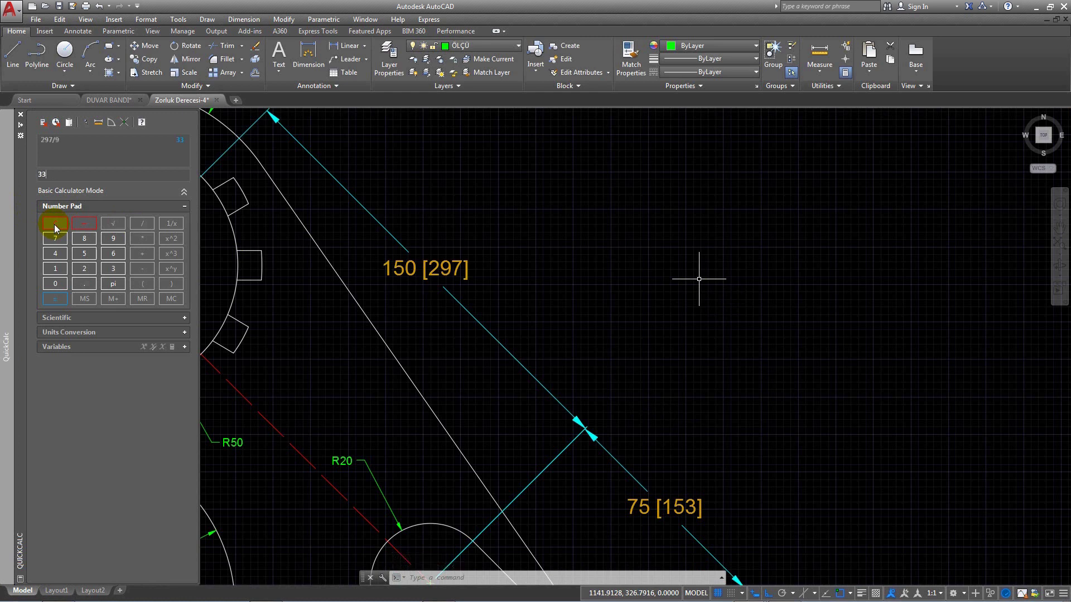
pyautogui.click(54, 178)
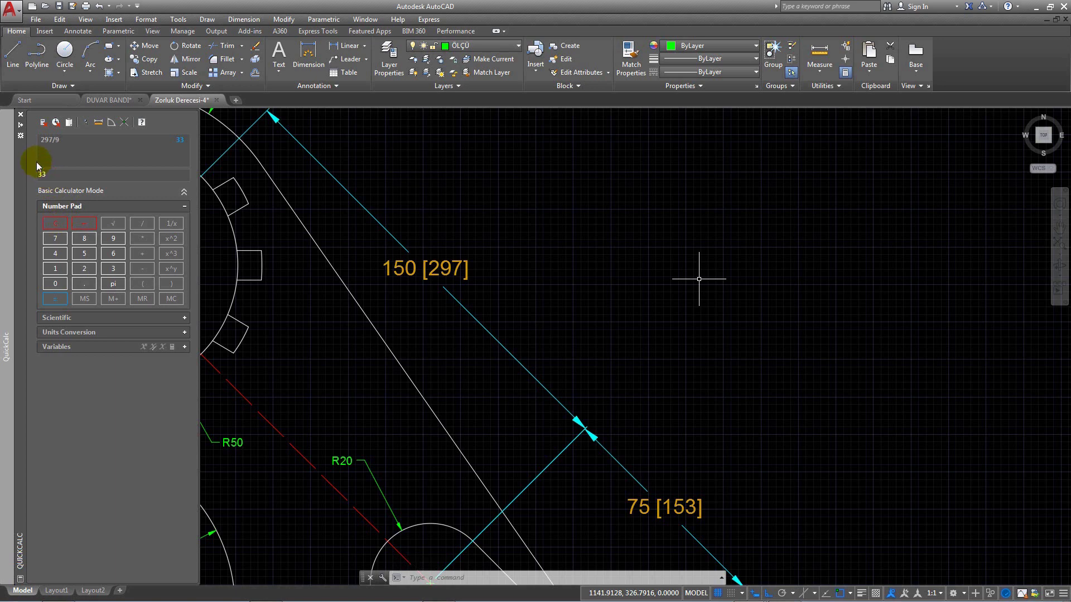
pyautogui.click(20, 115)
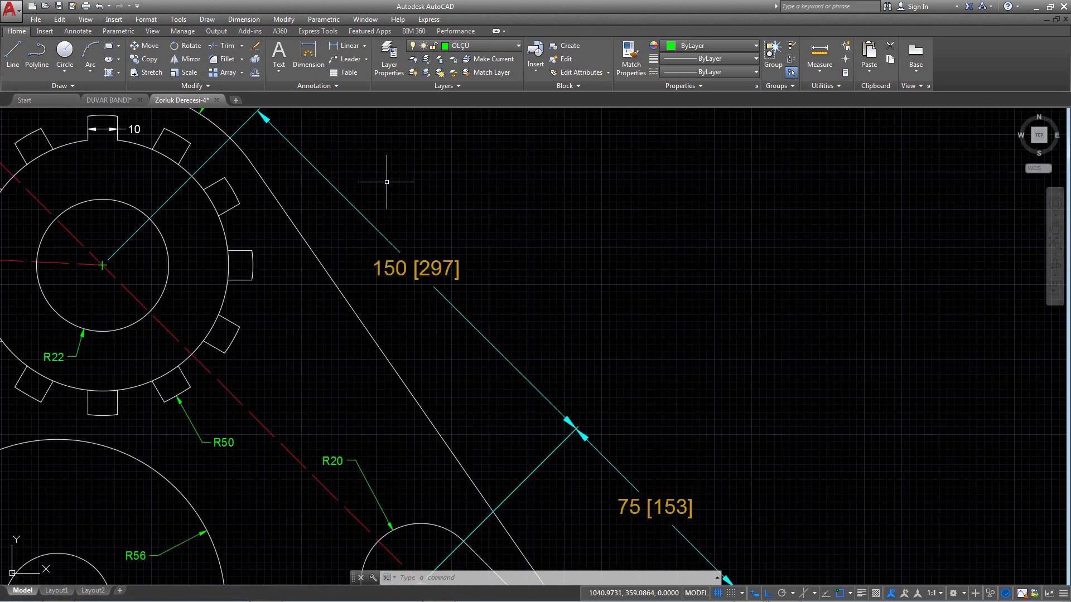
# Open CGSTUDYO, check the Primary Units prefix setting, and return to Alternate Units.
pyautogui.write('d')
pyautogui.press('Return')
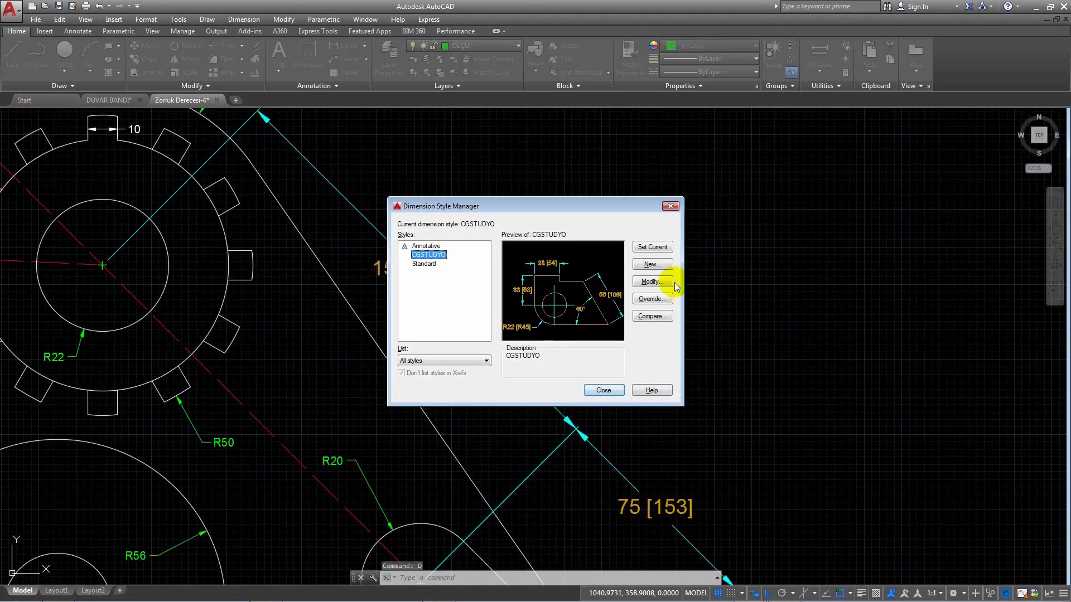
pyautogui.click(671, 282)
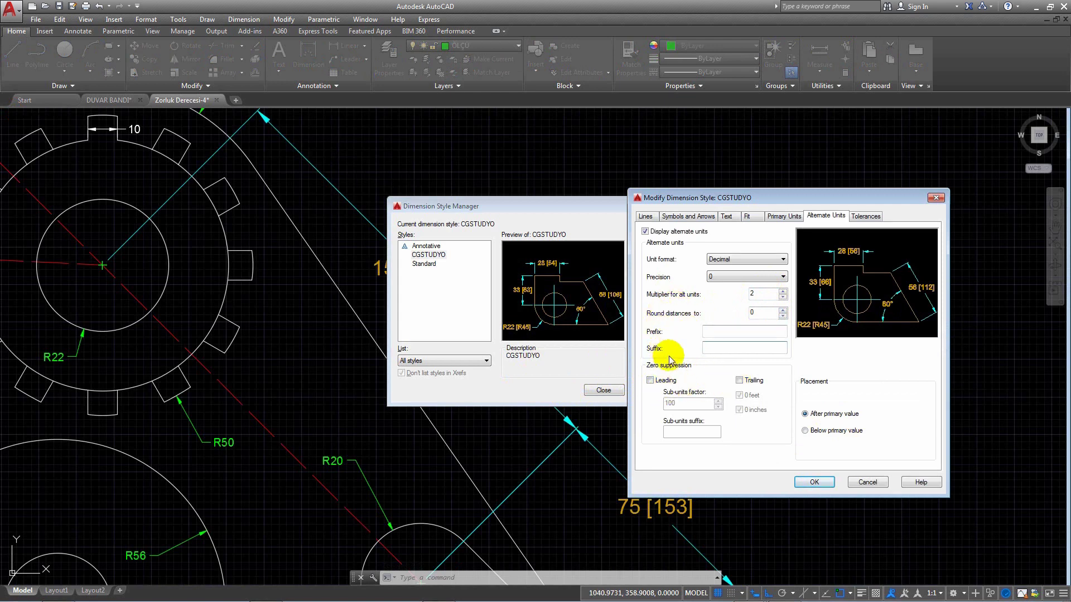
pyautogui.click(781, 216)
pyautogui.click(720, 318)
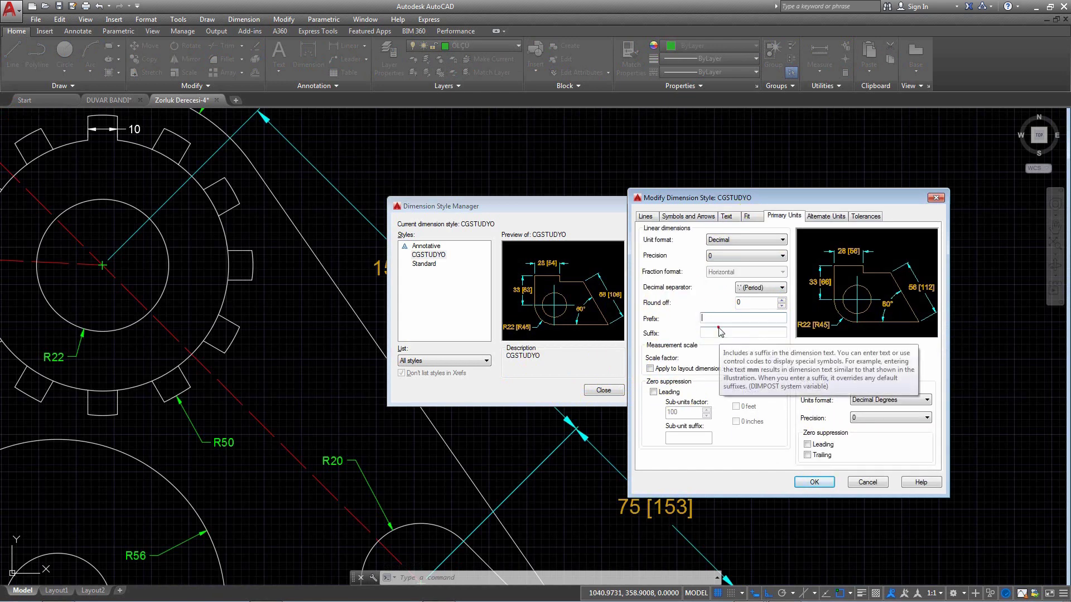
pyautogui.hotkey('ctrl', 'Tab')
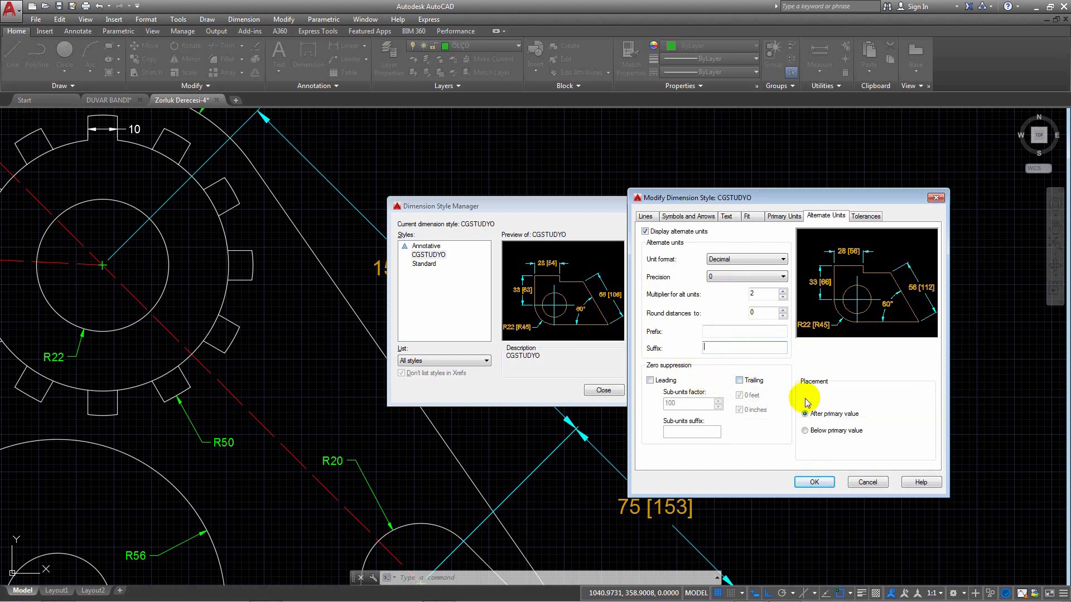
# Place the alternate values below the primary values and view the stacked dimensions.
pyautogui.click(806, 431)
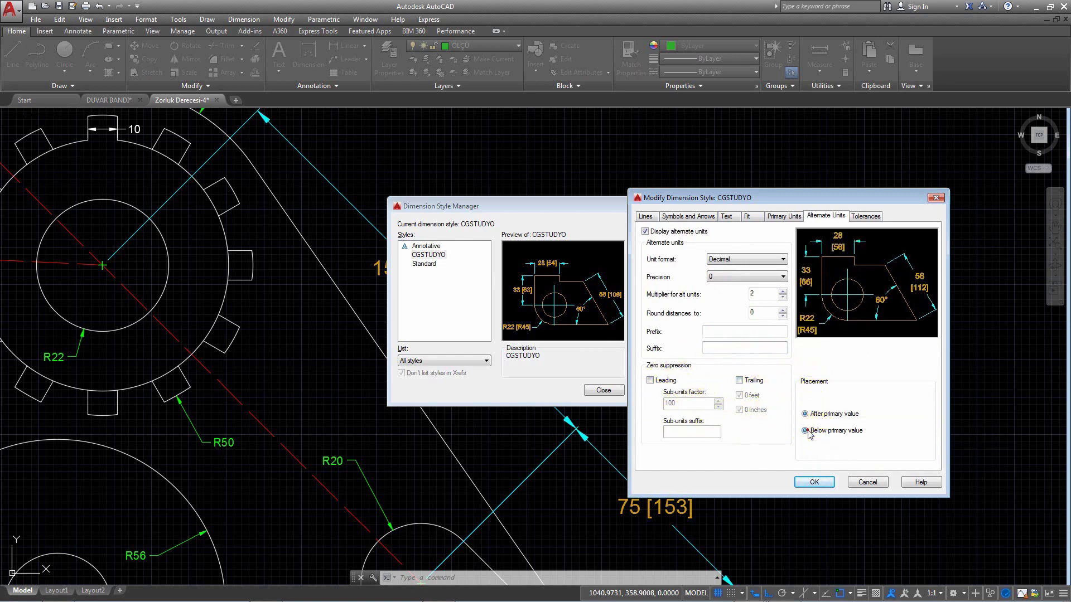
pyautogui.click(814, 482)
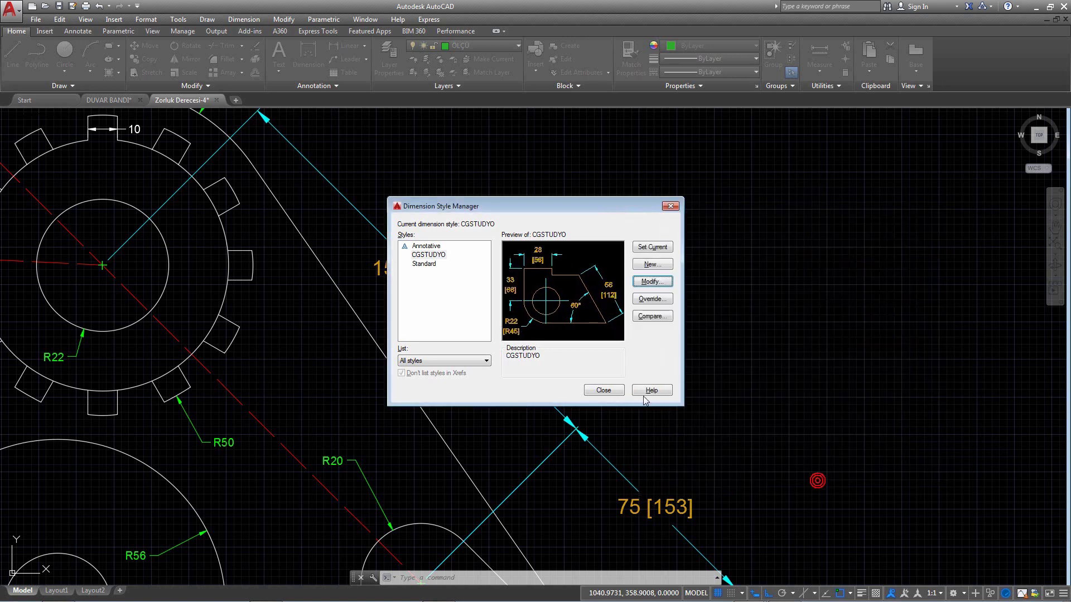
pyautogui.click(604, 389)
pyautogui.scroll(4, 502, 334)
pyautogui.scroll(-4, 467, 279)
pyautogui.moveTo(468, 294); pyautogui.dragTo(480, 327, button='middle')
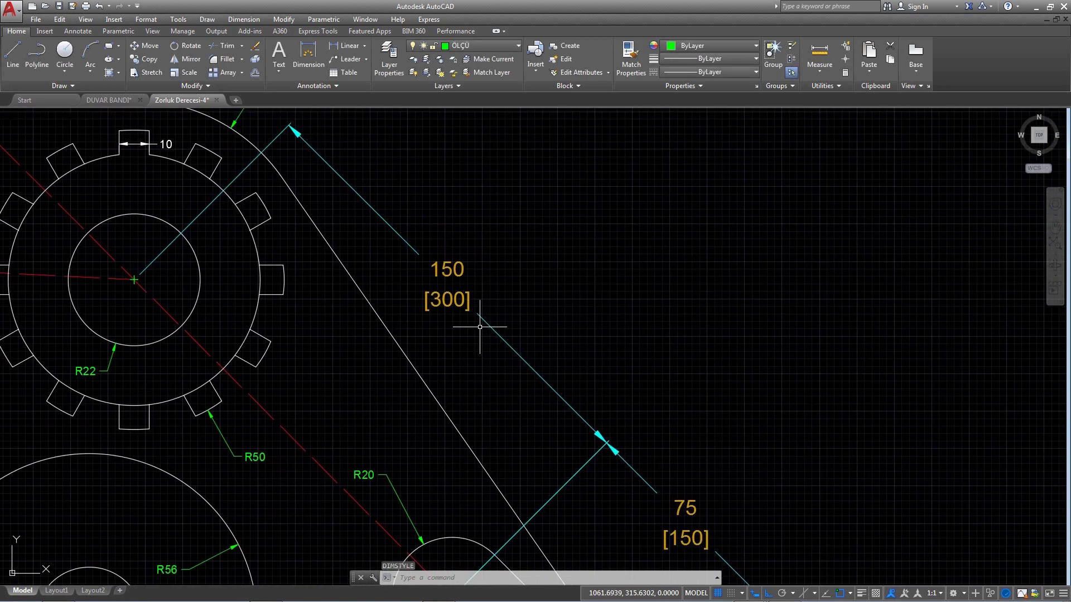
# Switch CGSTUDYO's alternate unit placement back to After primary value.
pyautogui.write('d')
pyautogui.press('Return')
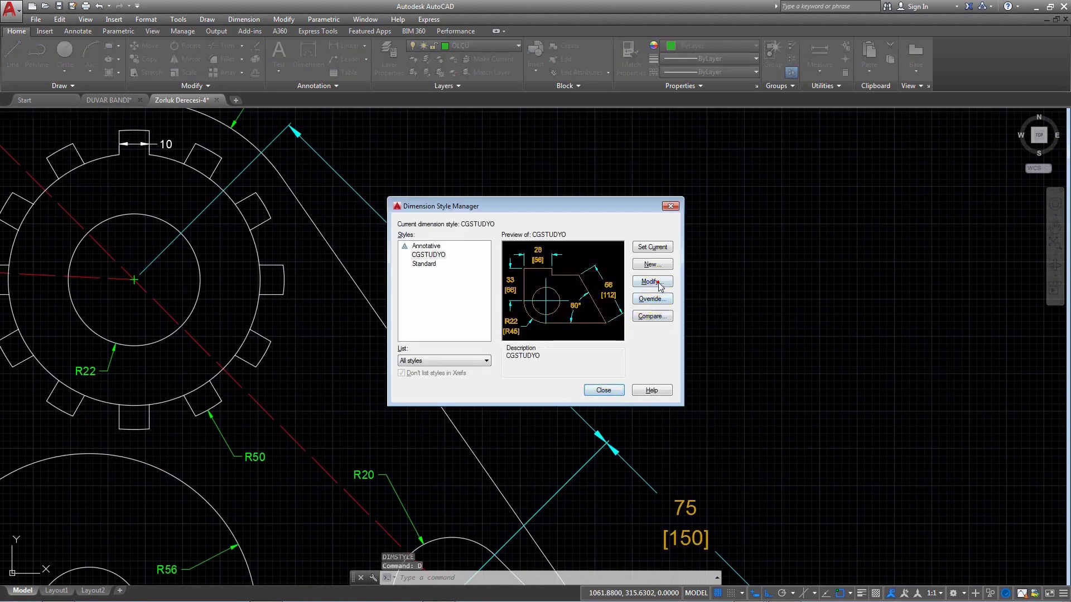
pyautogui.click(649, 292)
pyautogui.click(805, 413)
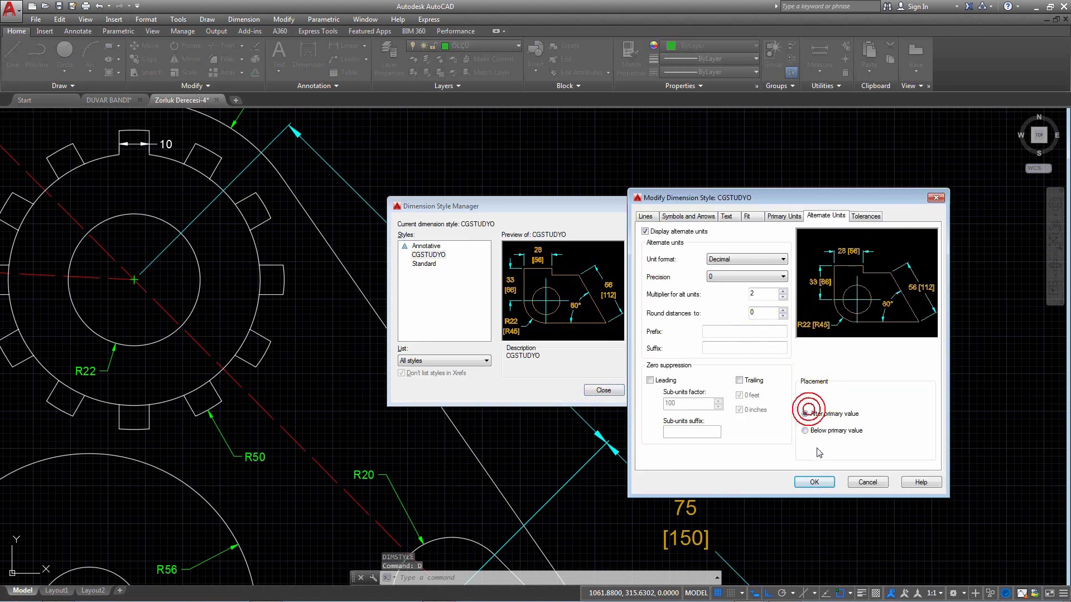